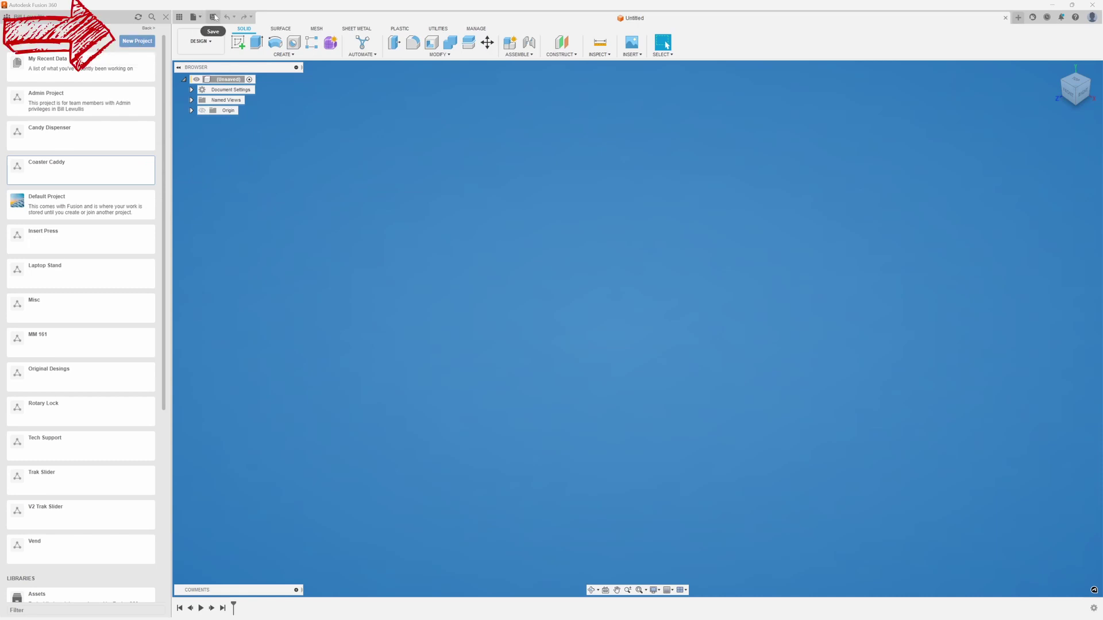
# Hide the Data Panel and start a new sketch on the bottom (XZ) origin plane
pyautogui.click(179, 17)
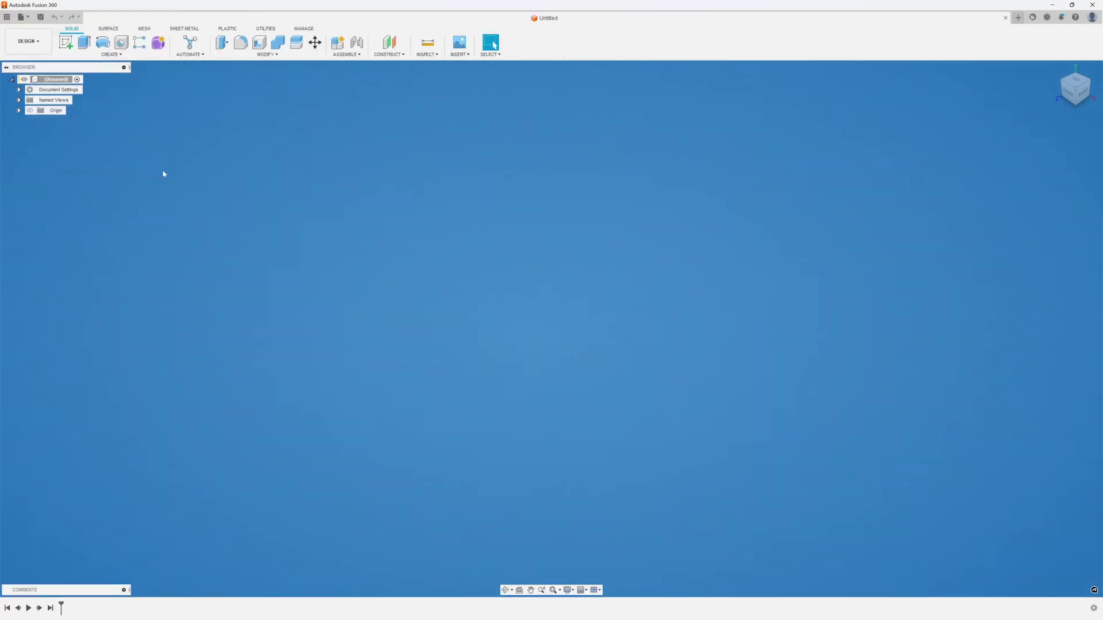
pyautogui.click(67, 43)
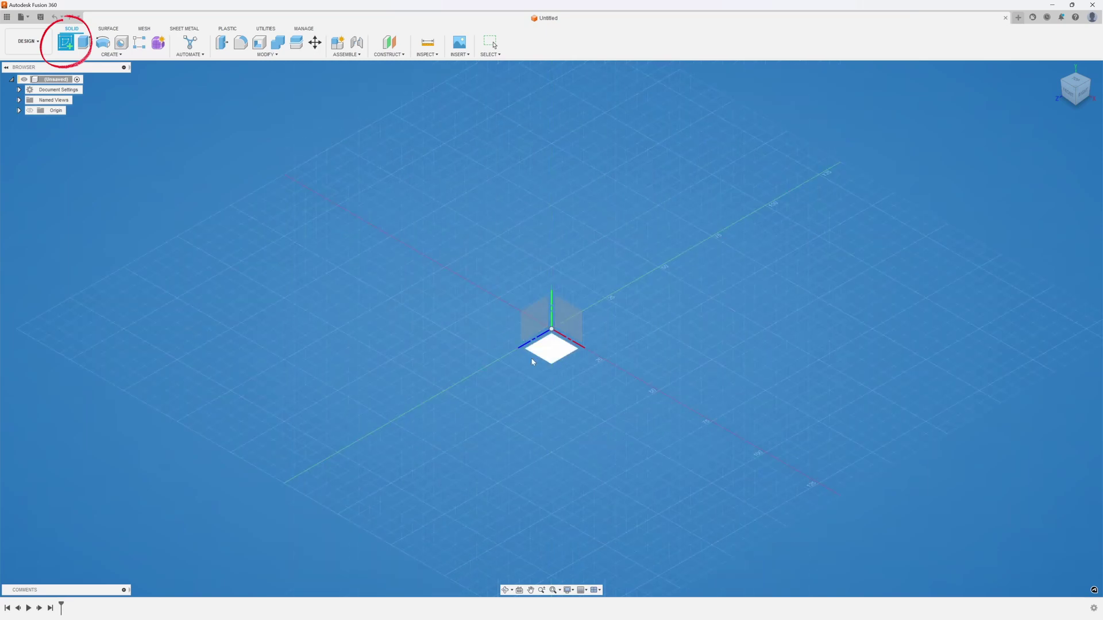
pyautogui.click(550, 352)
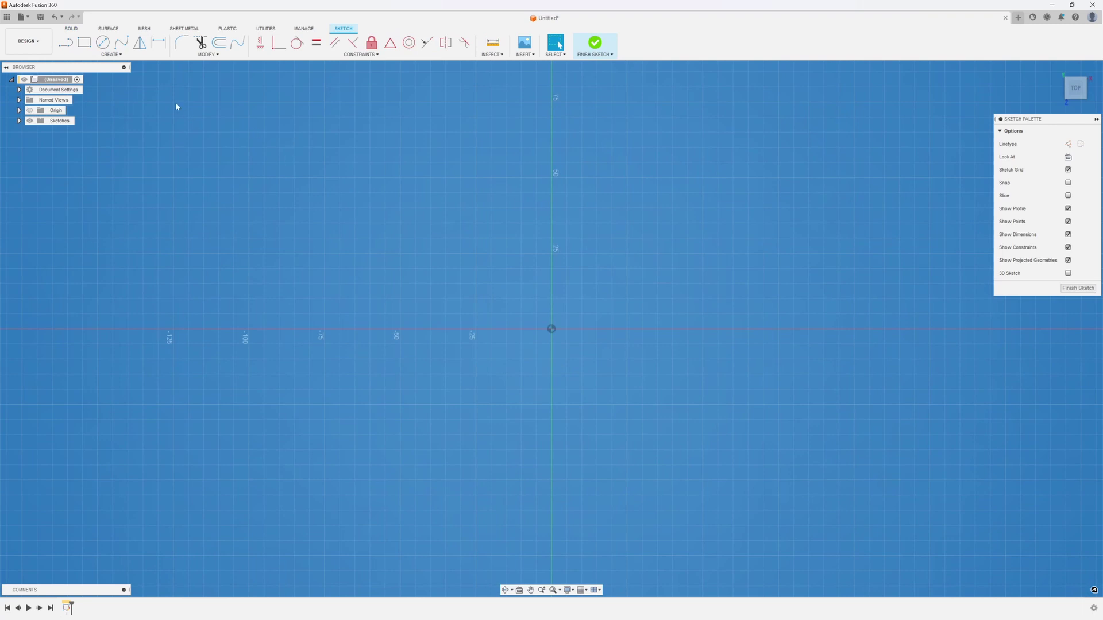
# Draw a center rectangle outward from the origin, then drag its corner to resize it
pyautogui.click(121, 54)
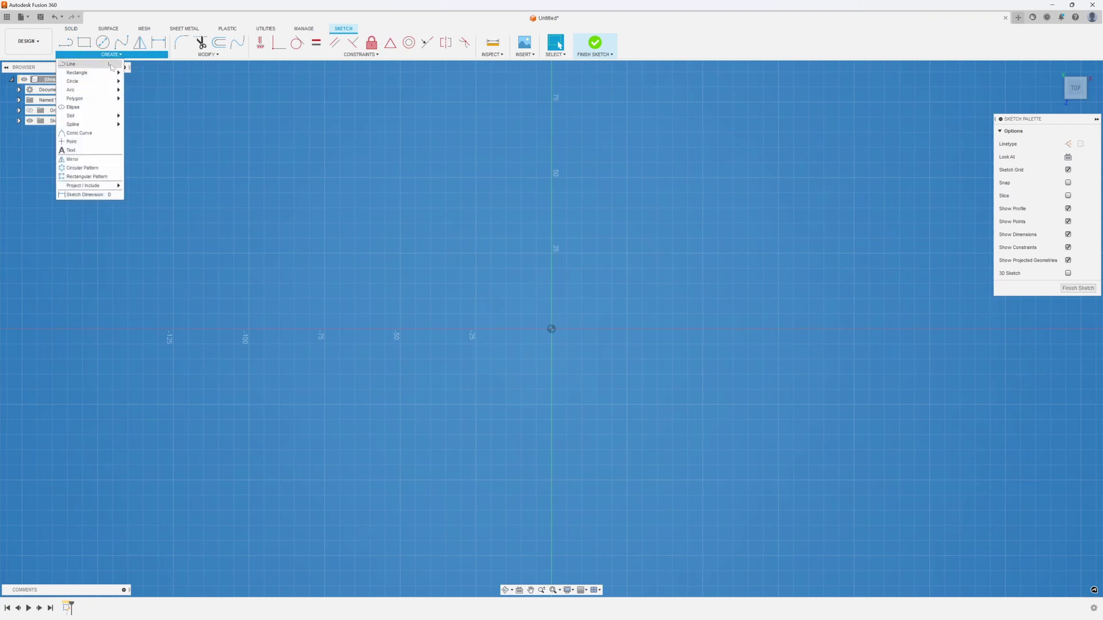
pyautogui.moveTo(107, 74)
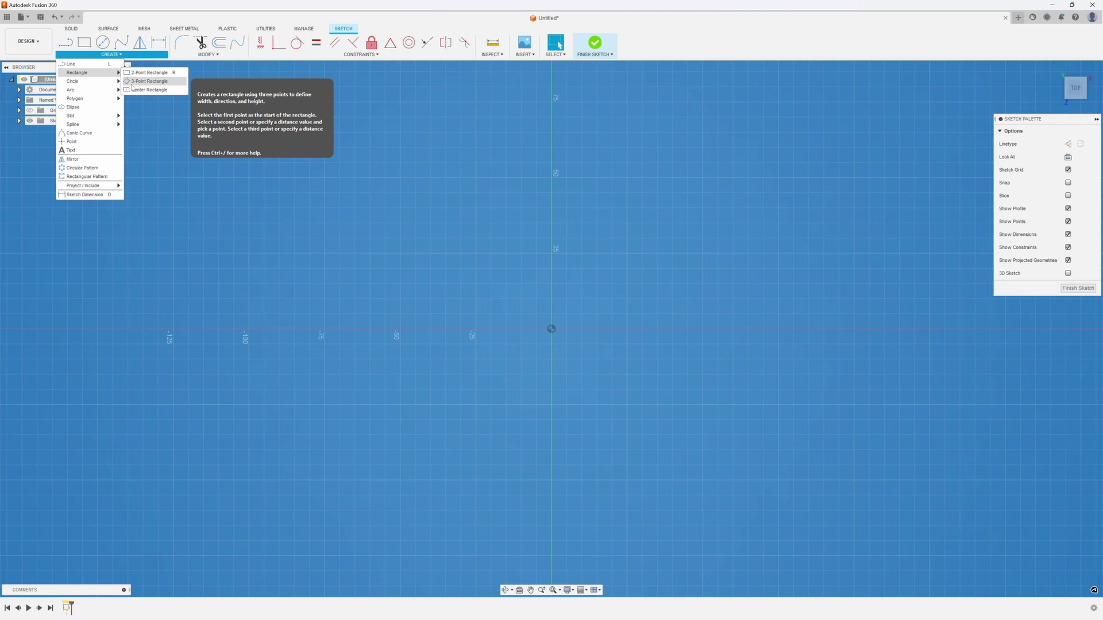
pyautogui.click(149, 90)
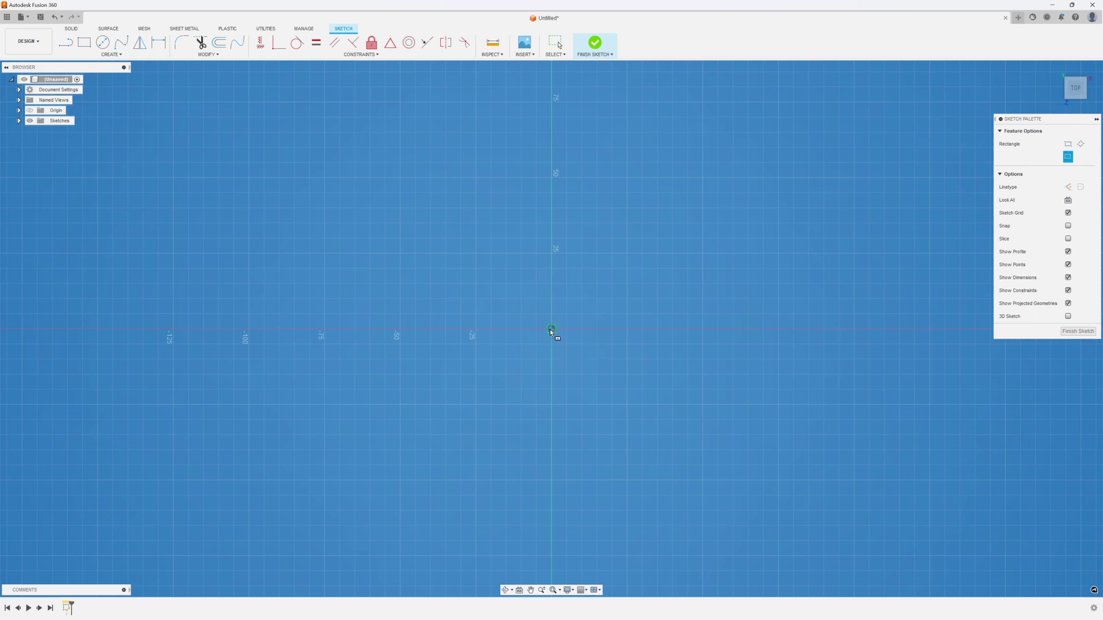
pyautogui.moveTo(549, 329)
pyautogui.mouseDown()
pyautogui.moveTo(626, 282)
pyautogui.moveTo(659, 219)
pyautogui.mouseUp()
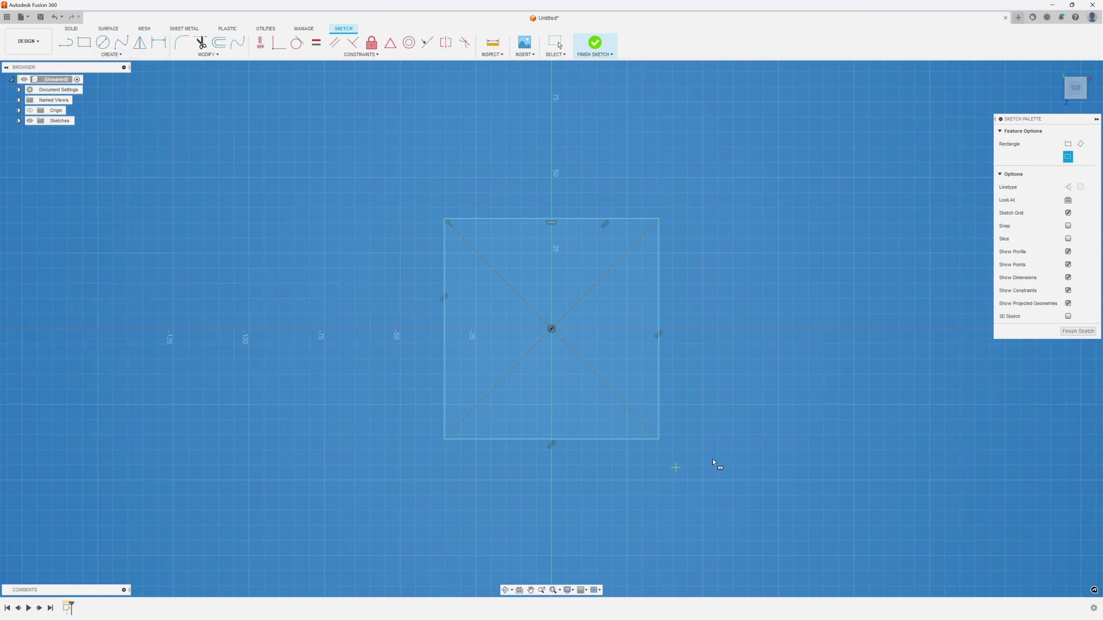
pyautogui.rightClick(282, 102)
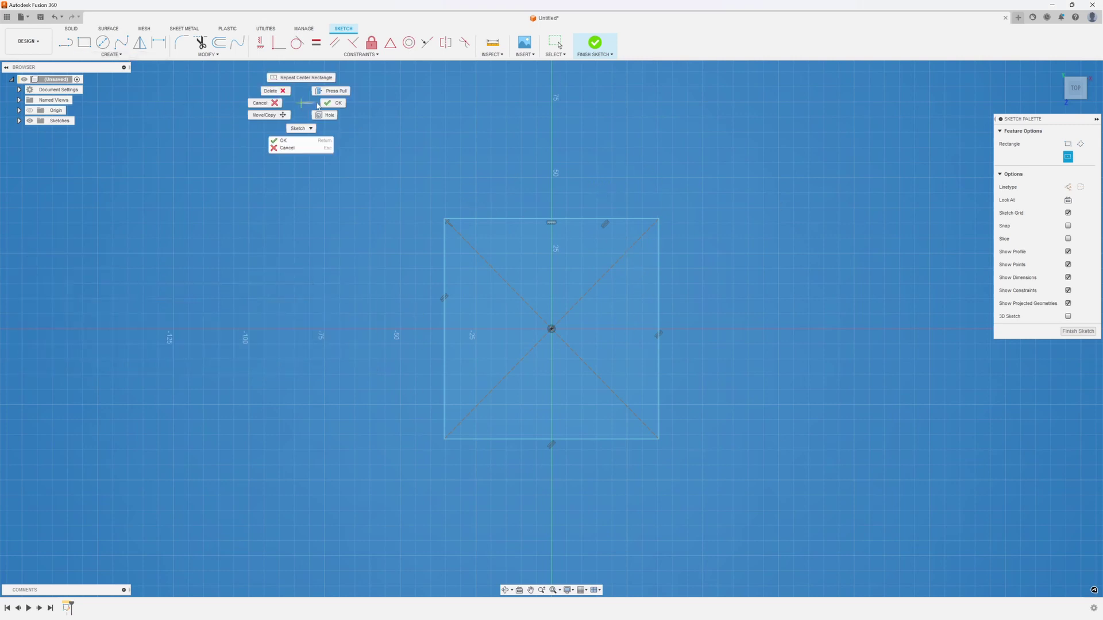
pyautogui.click(331, 106)
pyautogui.moveTo(444, 222)
pyautogui.mouseDown()
pyautogui.moveTo(435, 272)
pyautogui.moveTo(436, 248)
pyautogui.moveTo(515, 257)
pyautogui.moveTo(435, 256)
pyautogui.moveTo(429, 222)
pyautogui.mouseUp()
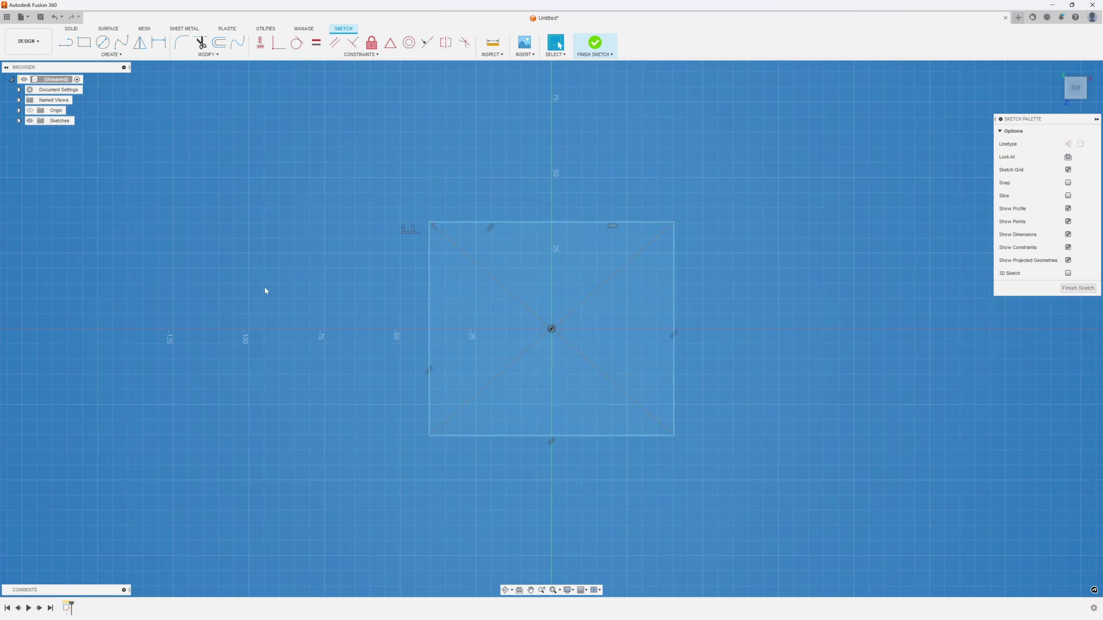
# Dimension the rectangle's width to 108 mm and shrink its height slightly
pyautogui.click(159, 42)
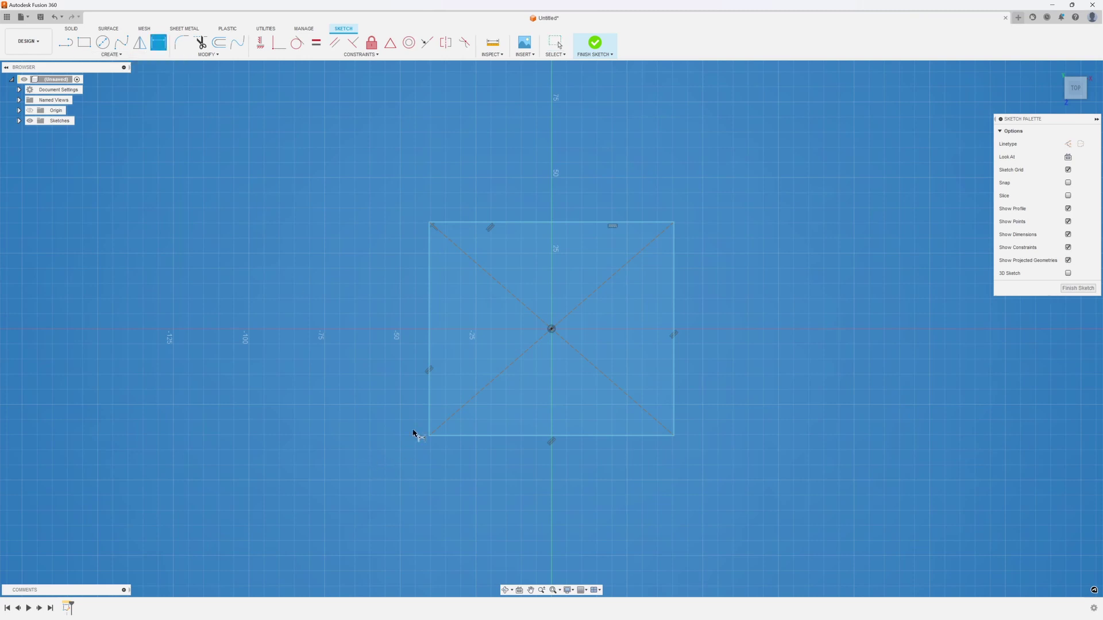
pyautogui.click(430, 426)
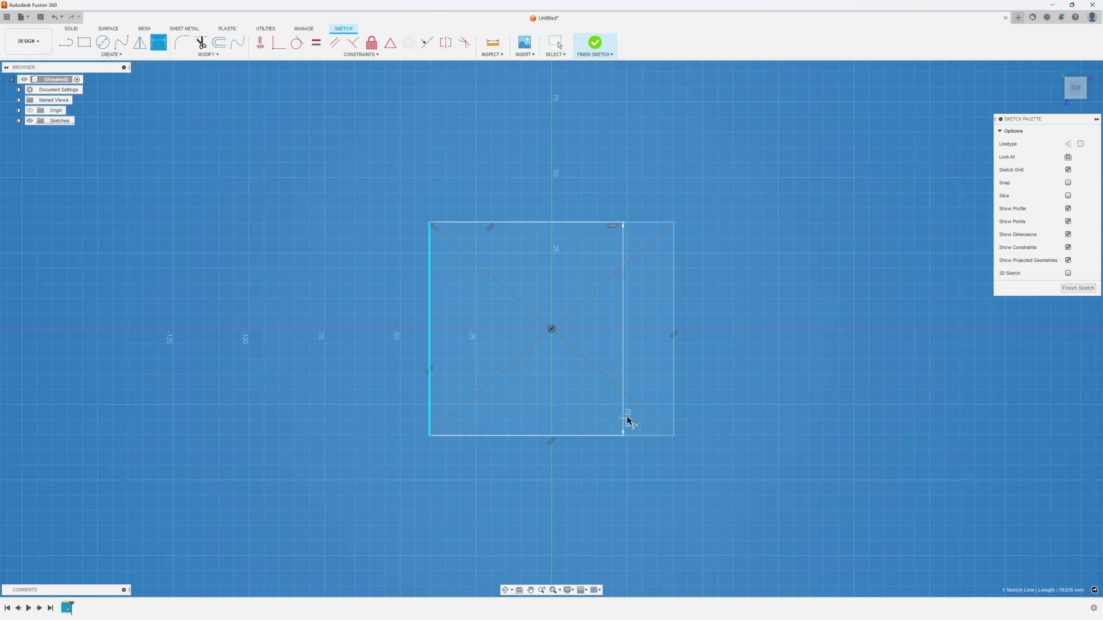
pyautogui.click(672, 423)
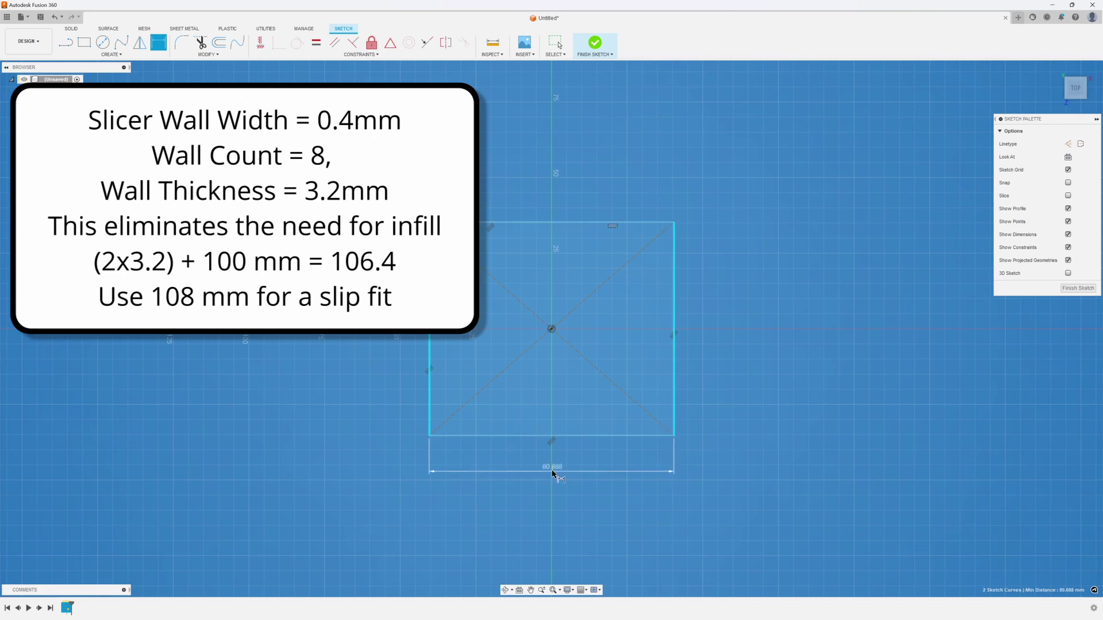
pyautogui.click(553, 472)
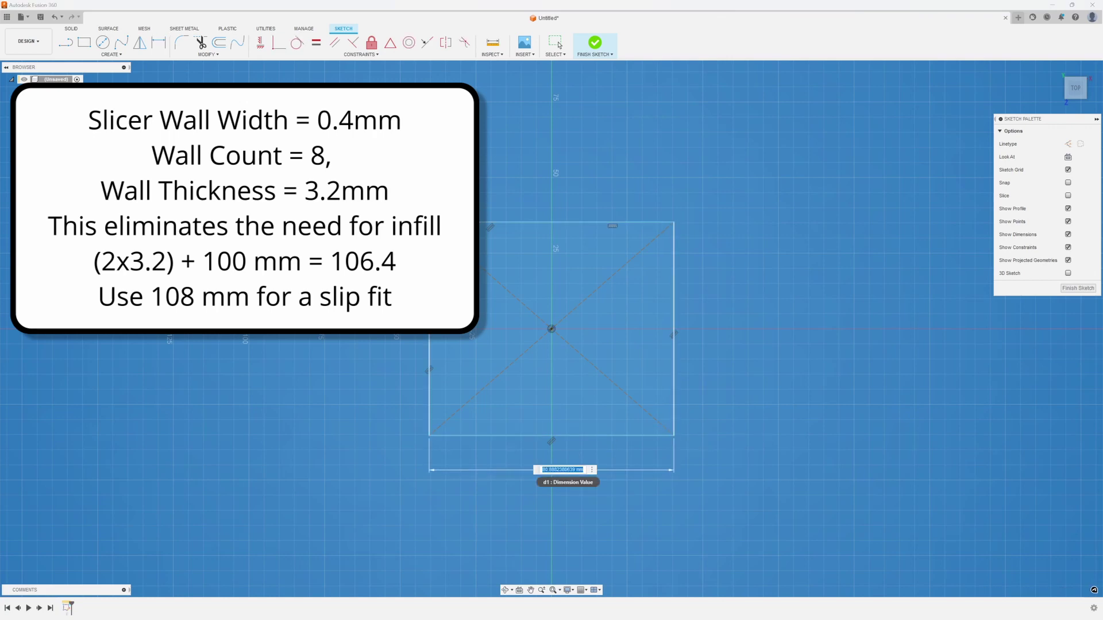
pyautogui.write('108')
pyautogui.press('Return')
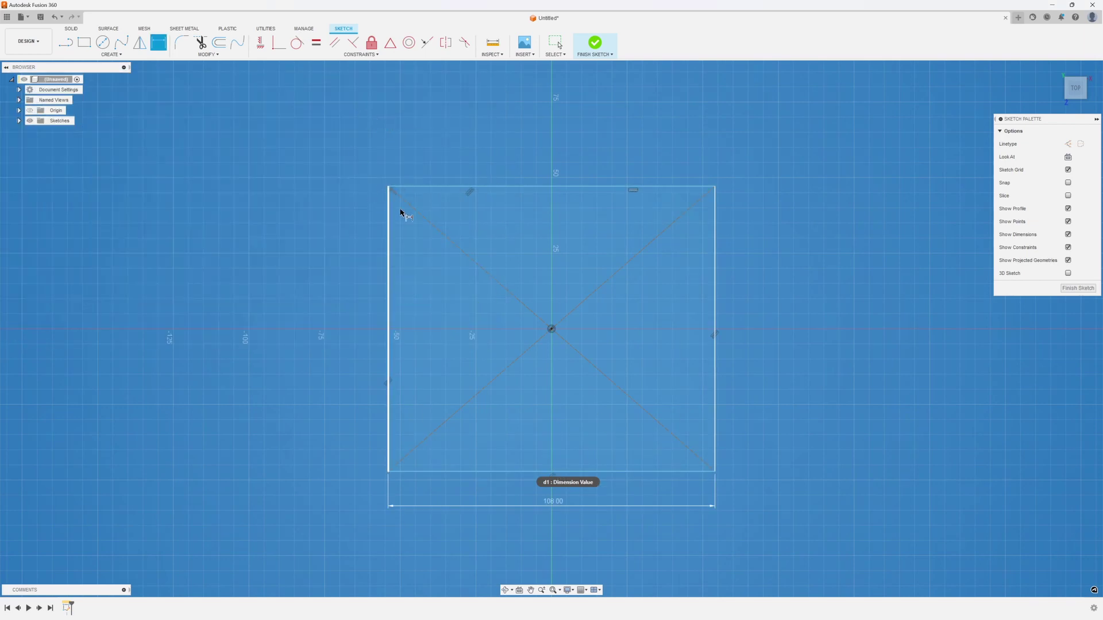
pyautogui.rightClick(322, 209)
pyautogui.press('Escape')
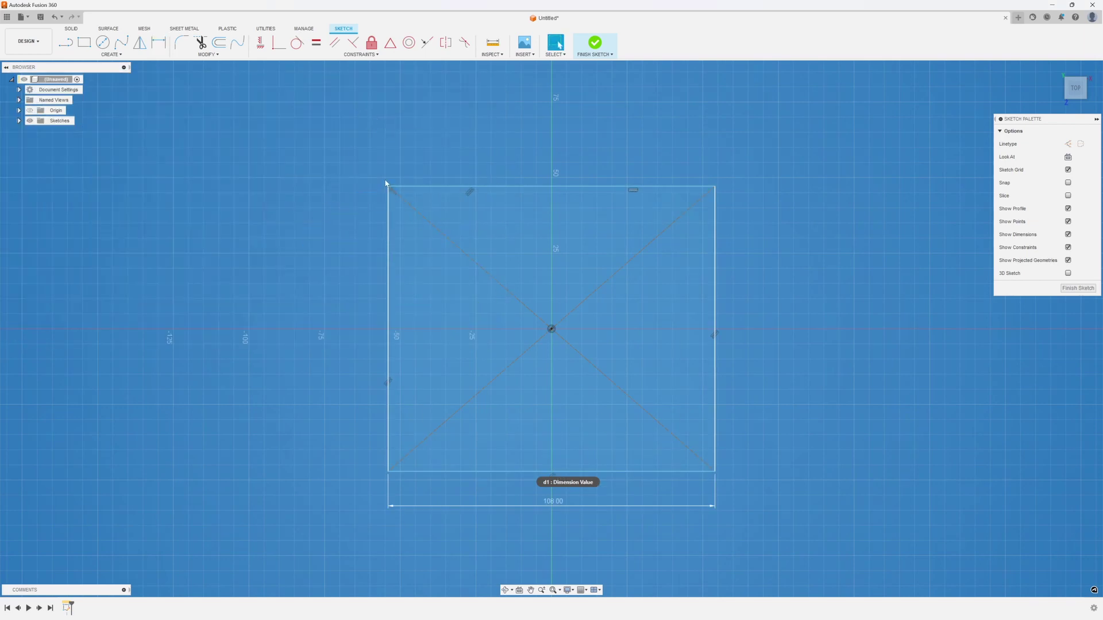
pyautogui.moveTo(388, 187)
pyautogui.mouseDown()
pyautogui.moveTo(382, 261)
pyautogui.moveTo(385, 165)
pyautogui.moveTo(388, 181)
pyautogui.mouseUp()
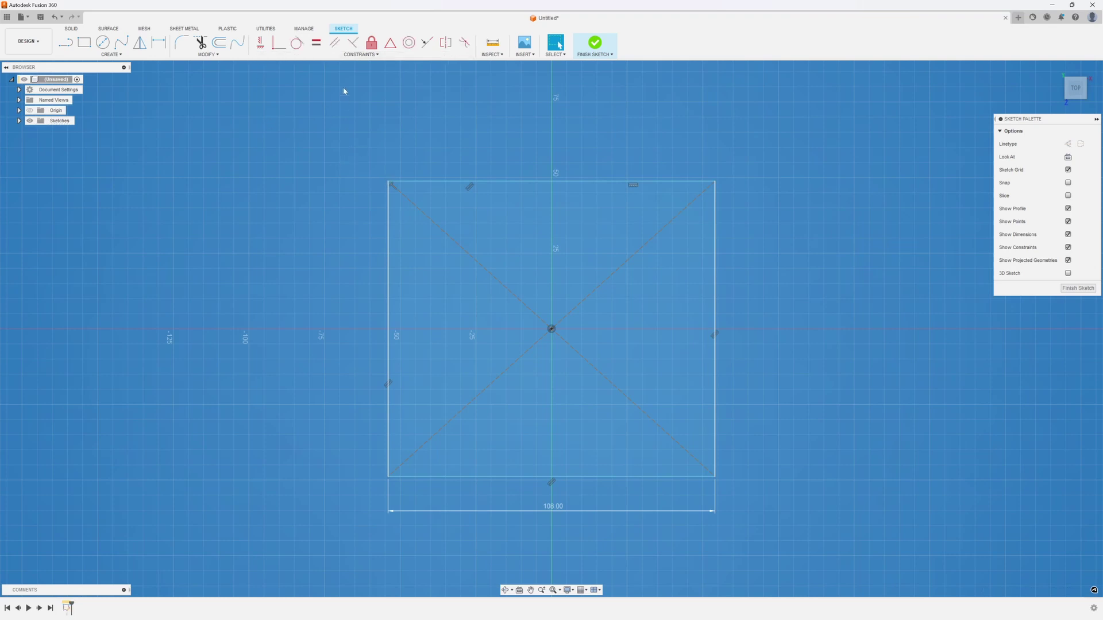
# Constrain a vertical and a horizontal edge equal so the rectangle becomes square
pyautogui.click(316, 44)
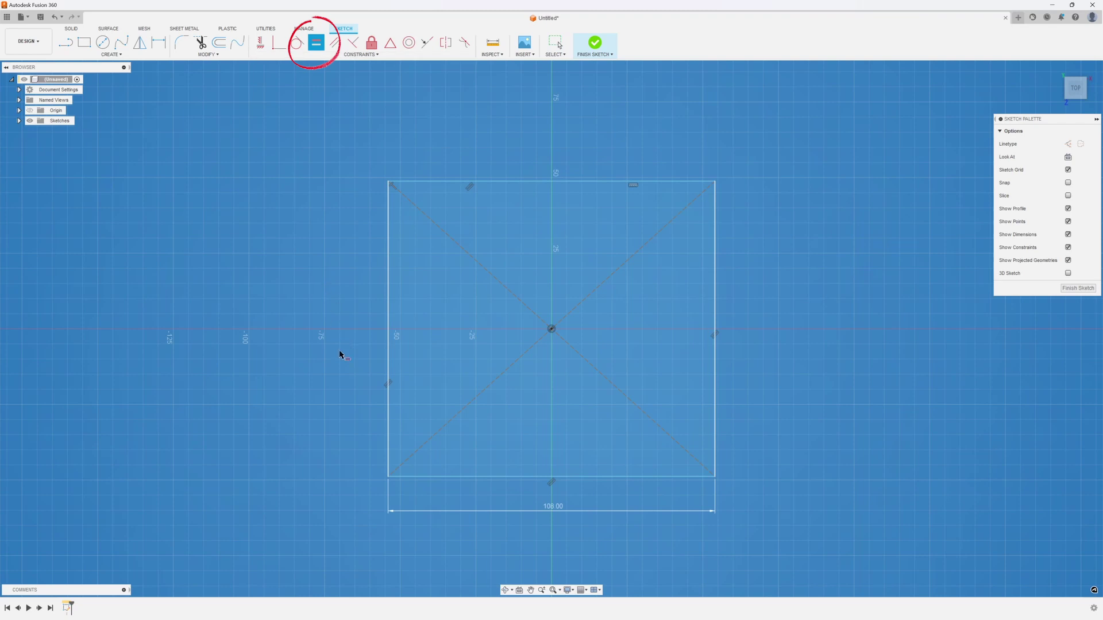
pyautogui.click(386, 339)
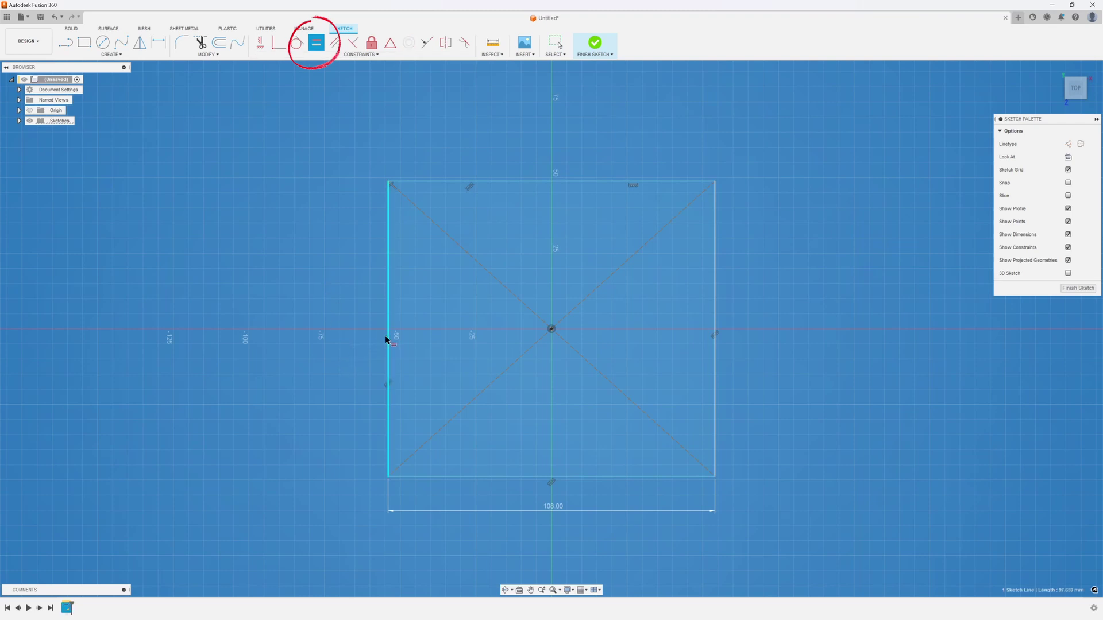
pyautogui.click(517, 476)
pyautogui.rightClick(234, 374)
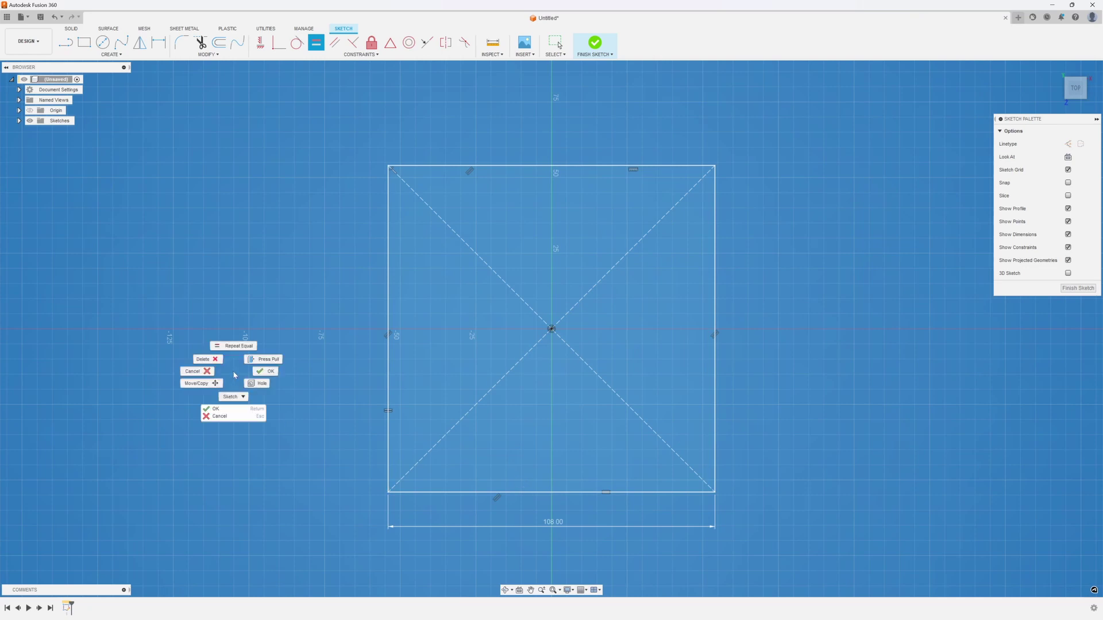
pyautogui.click(271, 373)
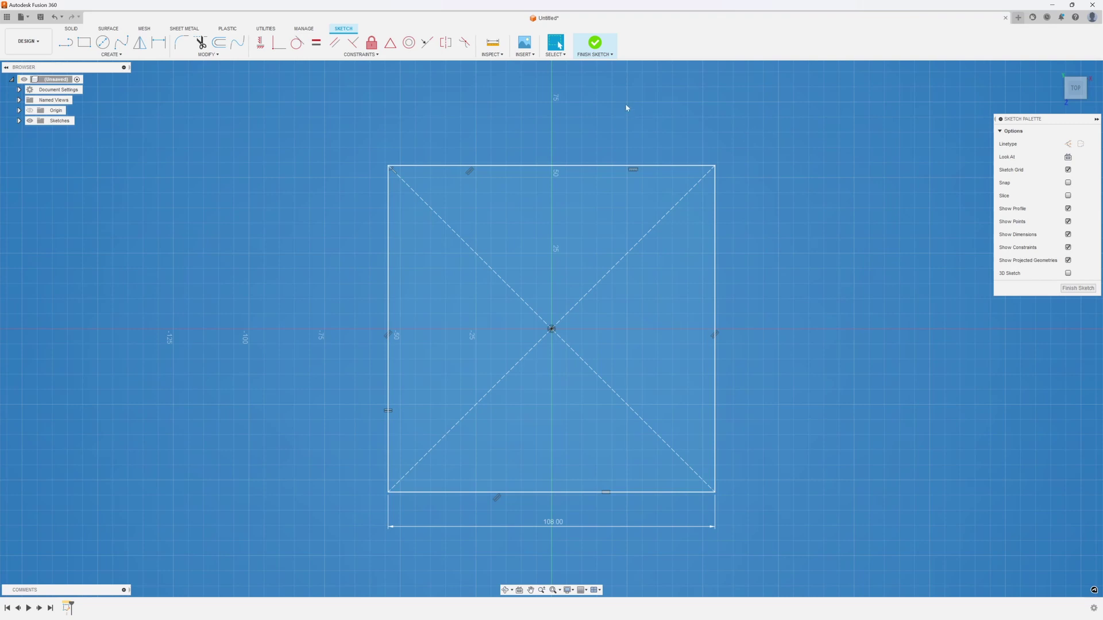
# Finish the sketch and extrude the square profile 4 mm as a new body
pyautogui.click(595, 46)
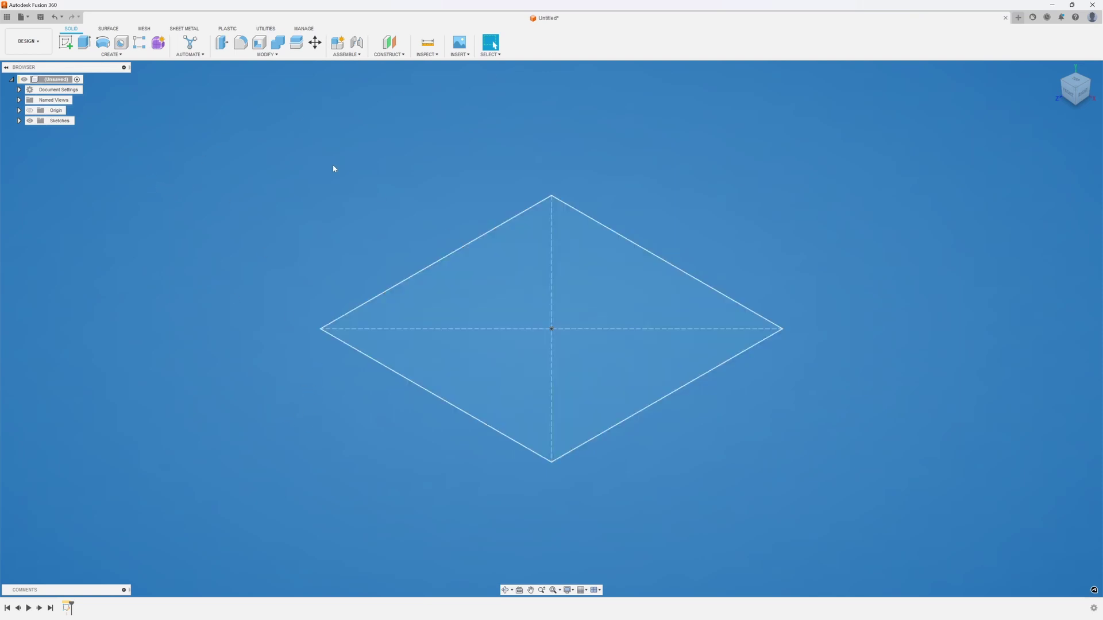
pyautogui.click(84, 44)
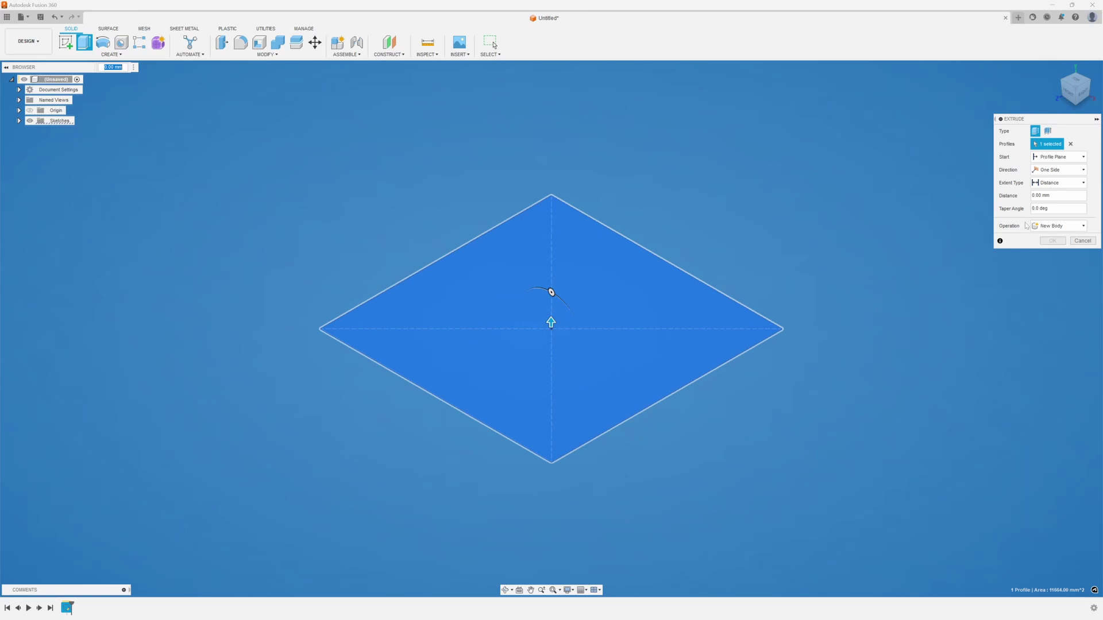
pyautogui.click(1017, 196)
pyautogui.write('4')
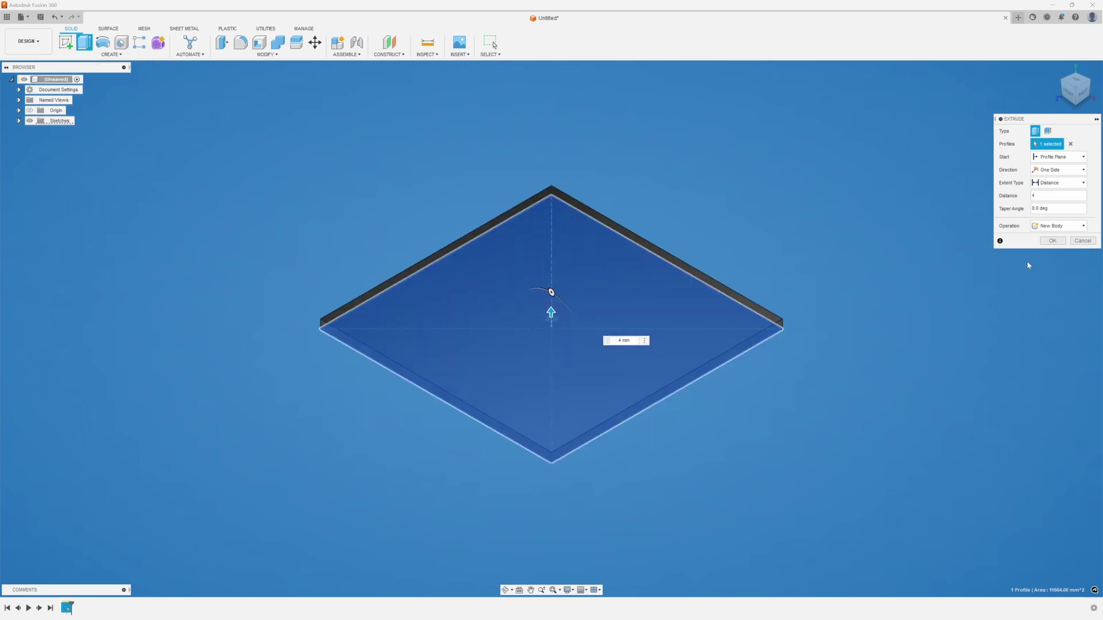
pyautogui.click(1053, 241)
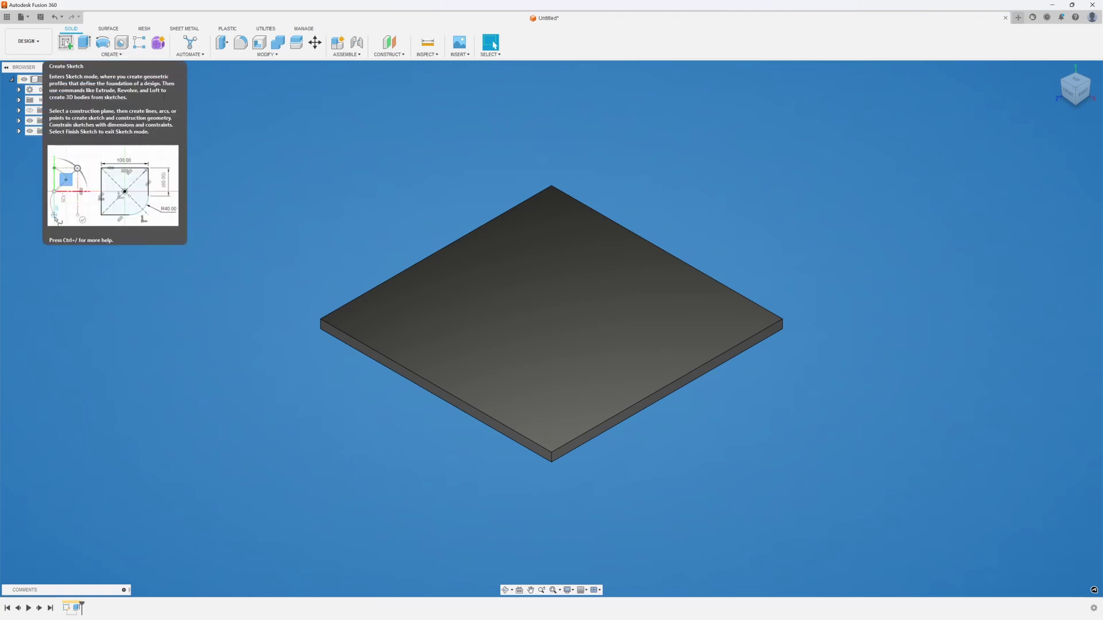
# Start a sketch on the plate's face and draw a center rectangle from the origin
pyautogui.click(66, 42)
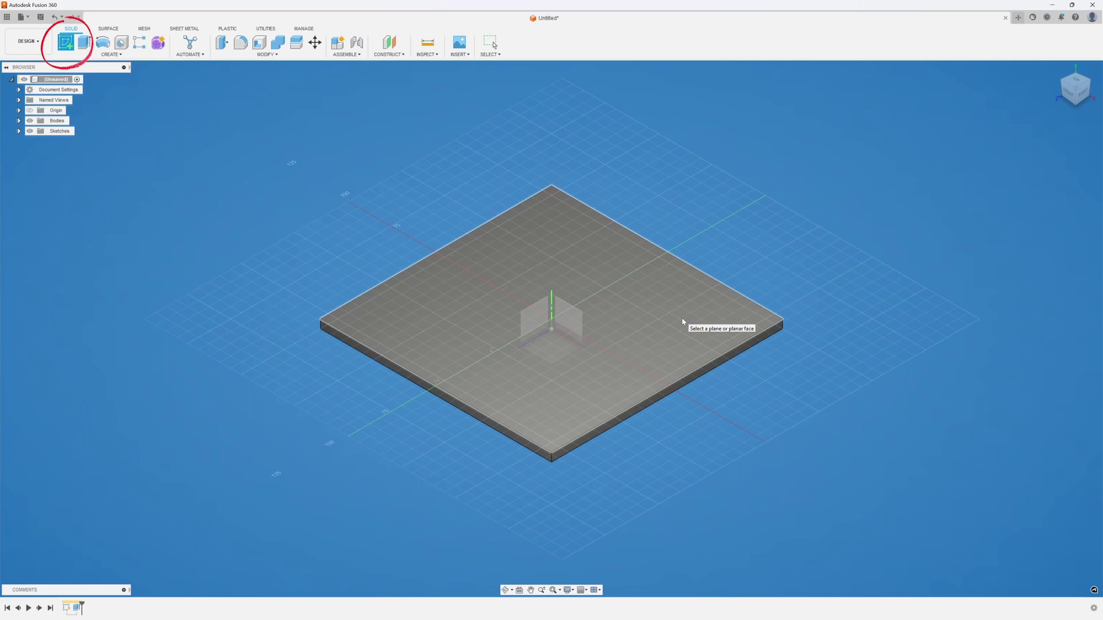
pyautogui.click(683, 322)
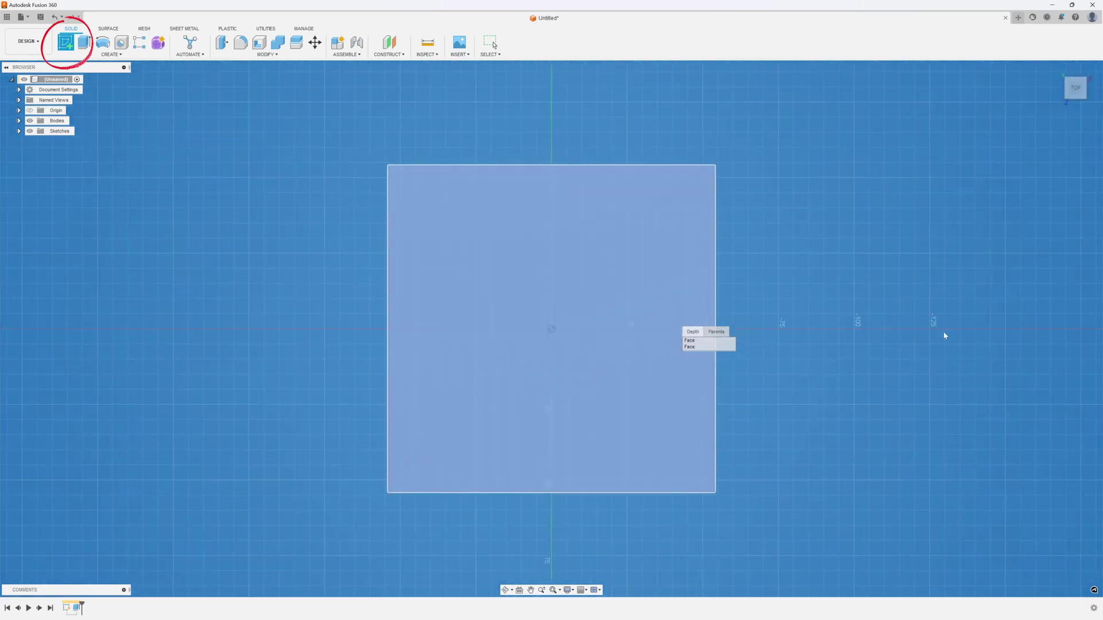
pyautogui.click(110, 54)
pyautogui.moveTo(105, 73)
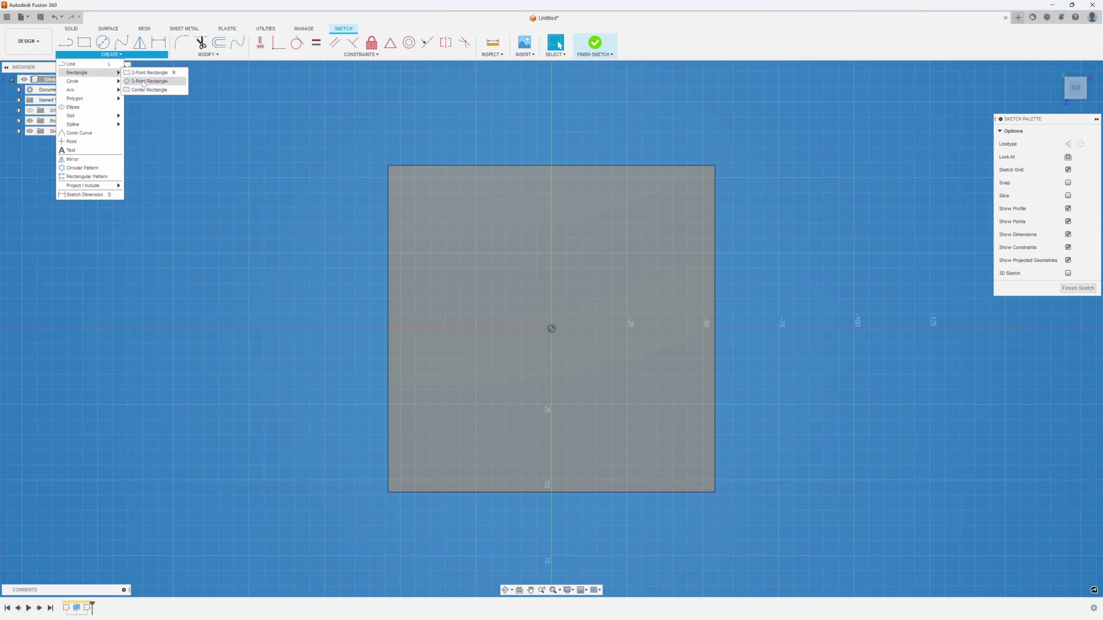
pyautogui.click(144, 90)
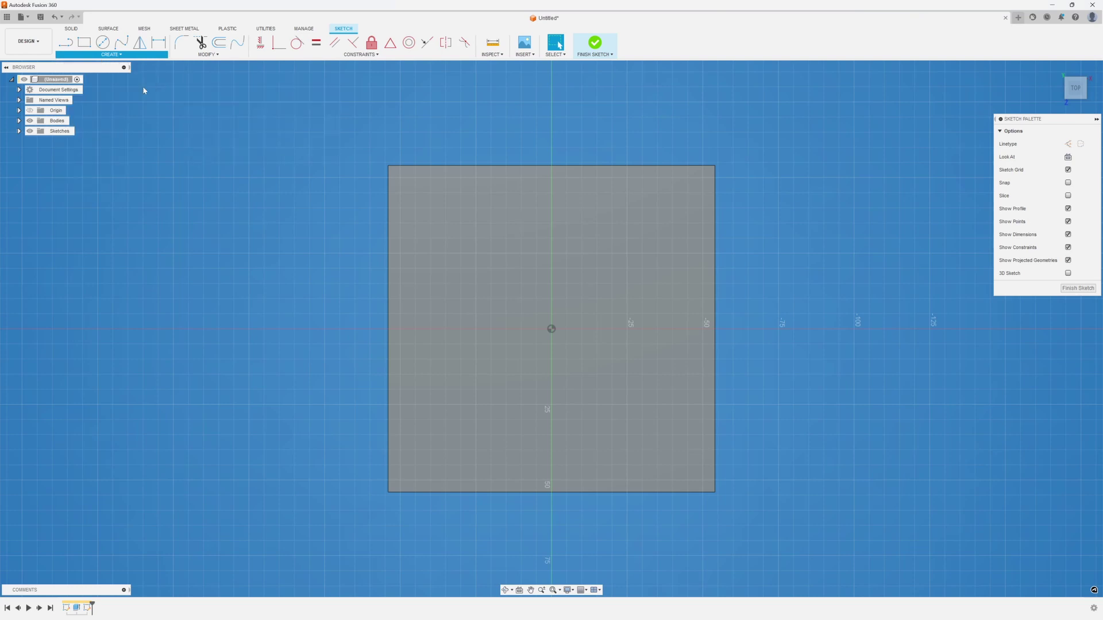
pyautogui.click(552, 330)
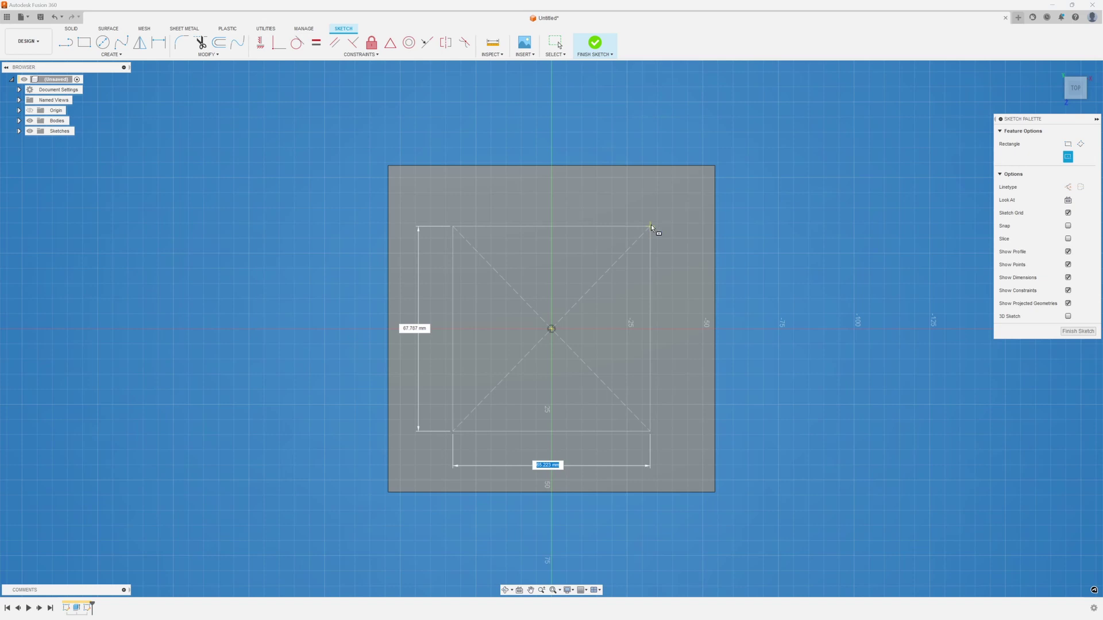
pyautogui.click(660, 208)
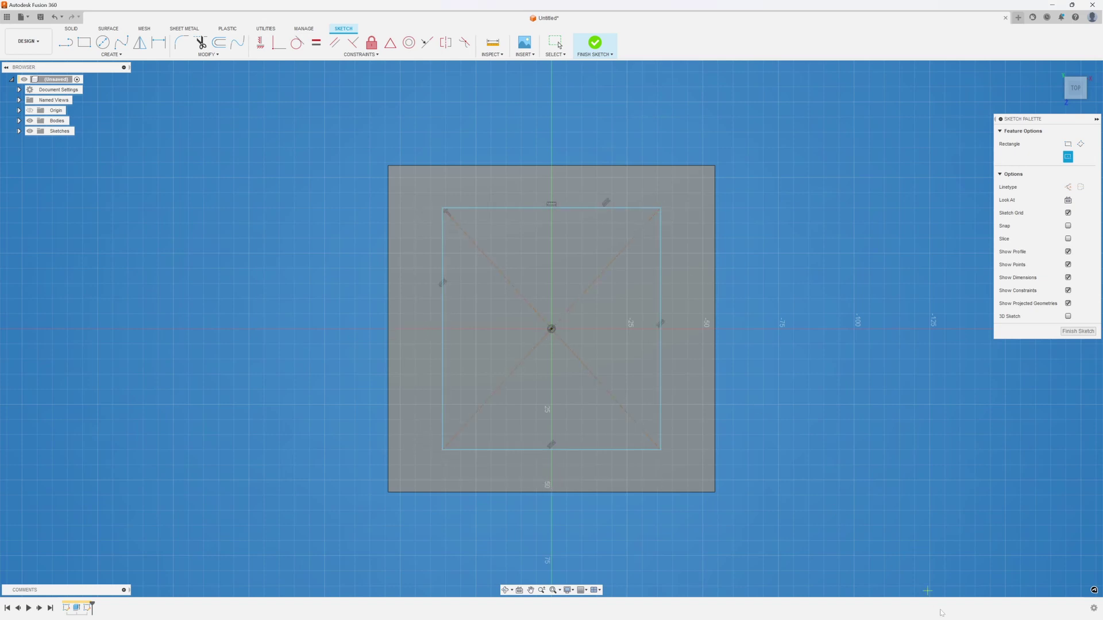
# Dimension a 3.2 mm gap between the inner rectangle and the outer square's right edge
pyautogui.click(160, 43)
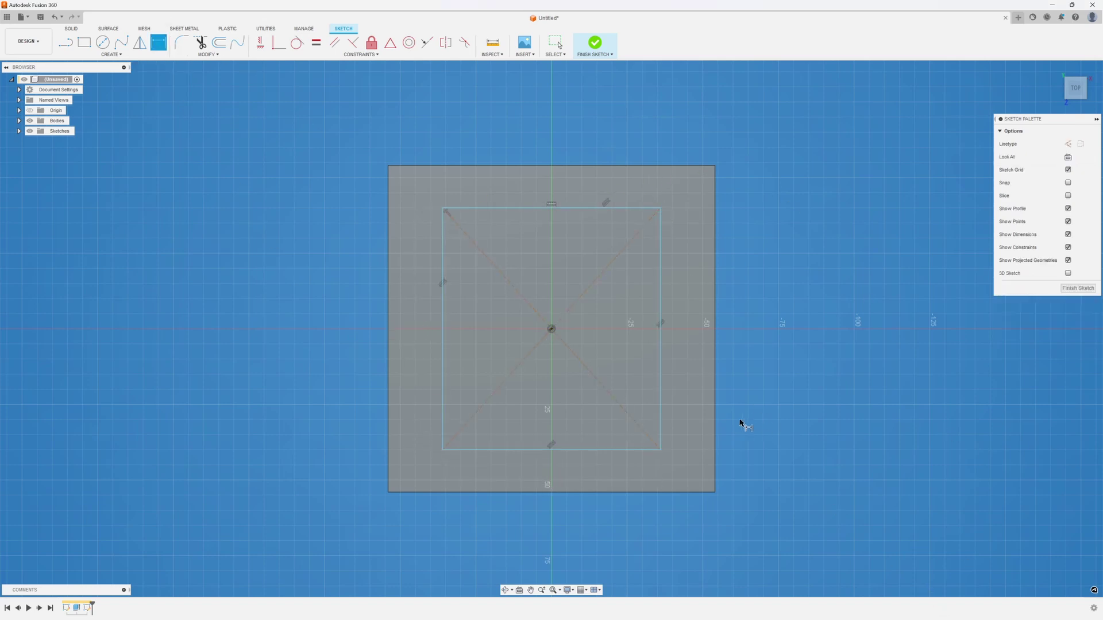
pyautogui.click(716, 425)
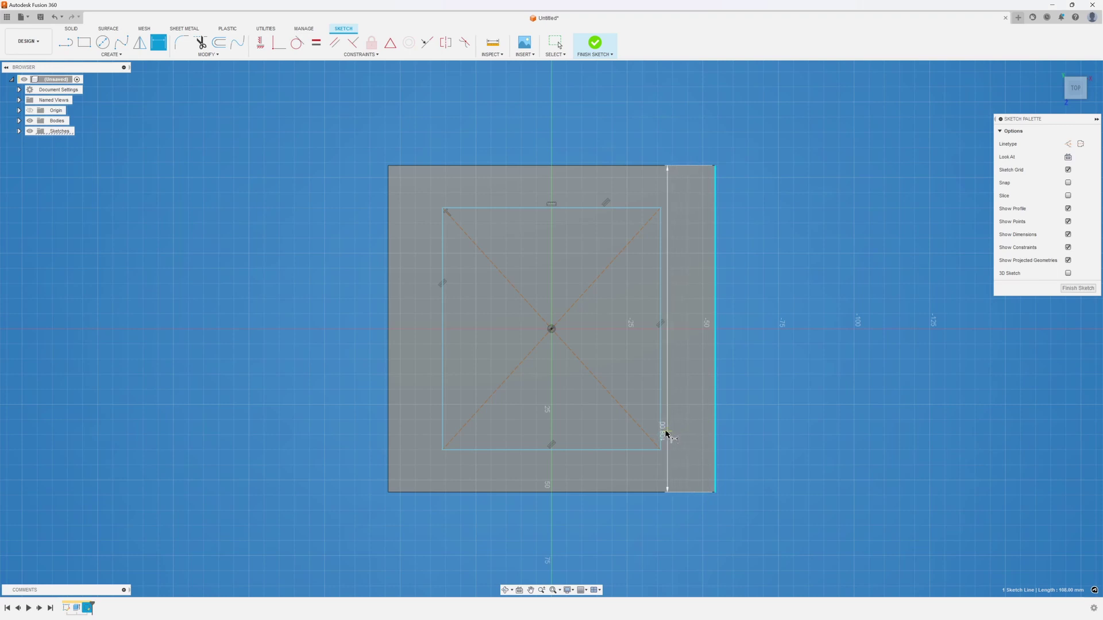
pyautogui.click(661, 439)
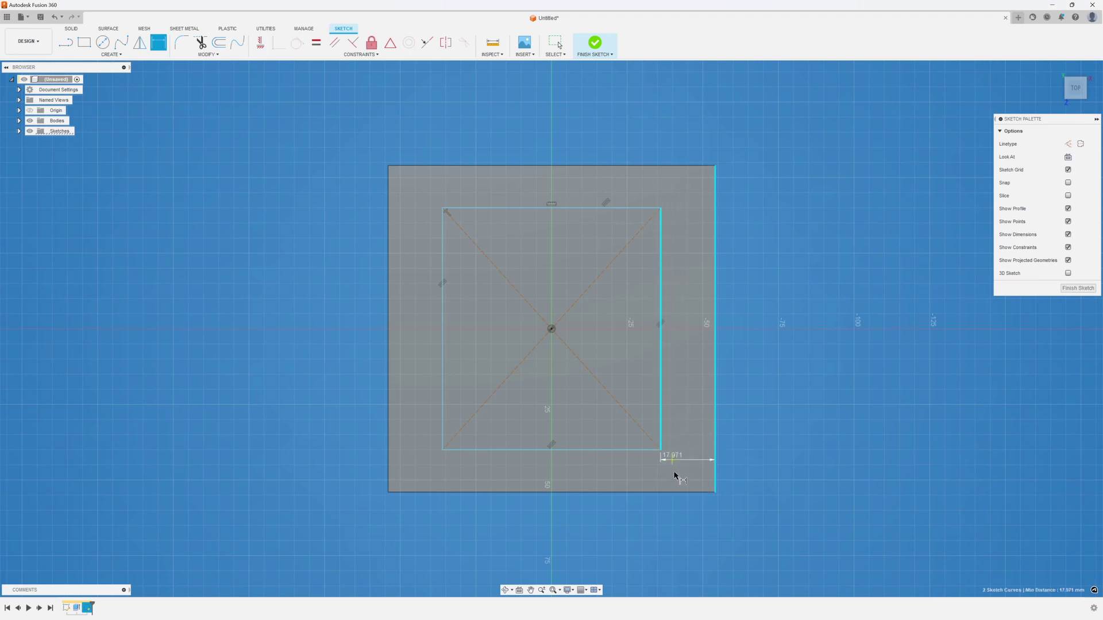
pyautogui.click(684, 517)
pyautogui.write('3.2')
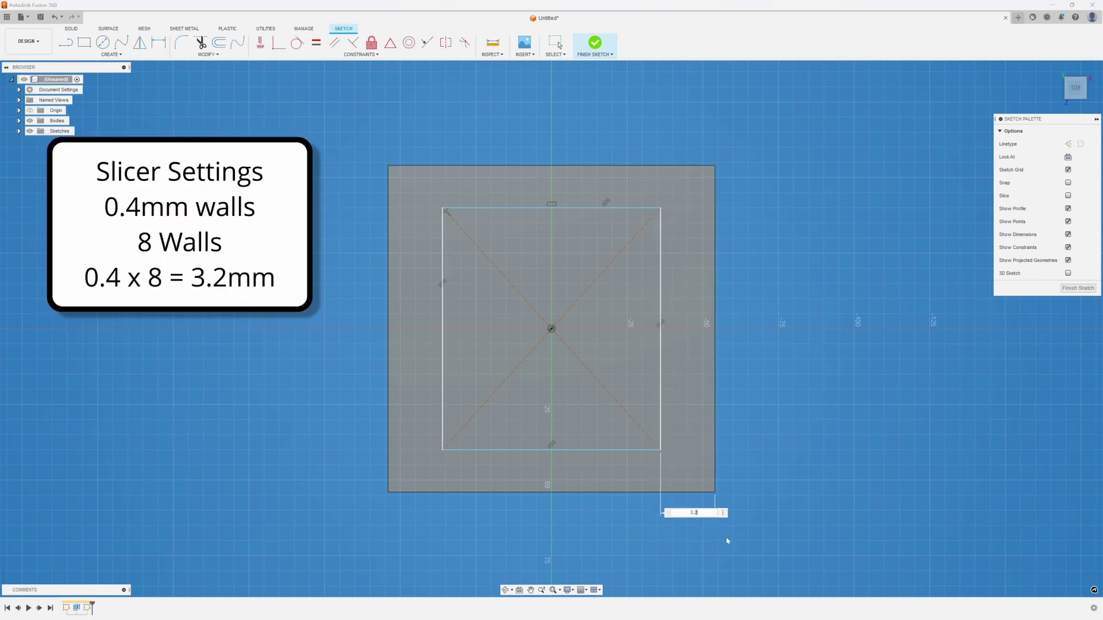
pyautogui.press('Return')
pyautogui.rightClick(349, 175)
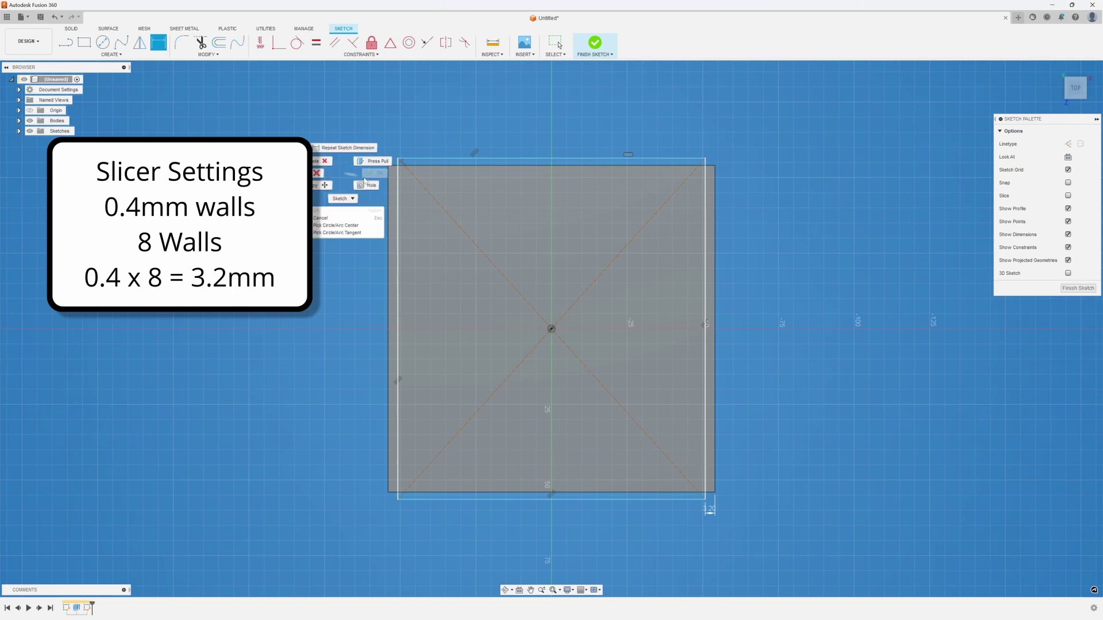
pyautogui.press('Escape')
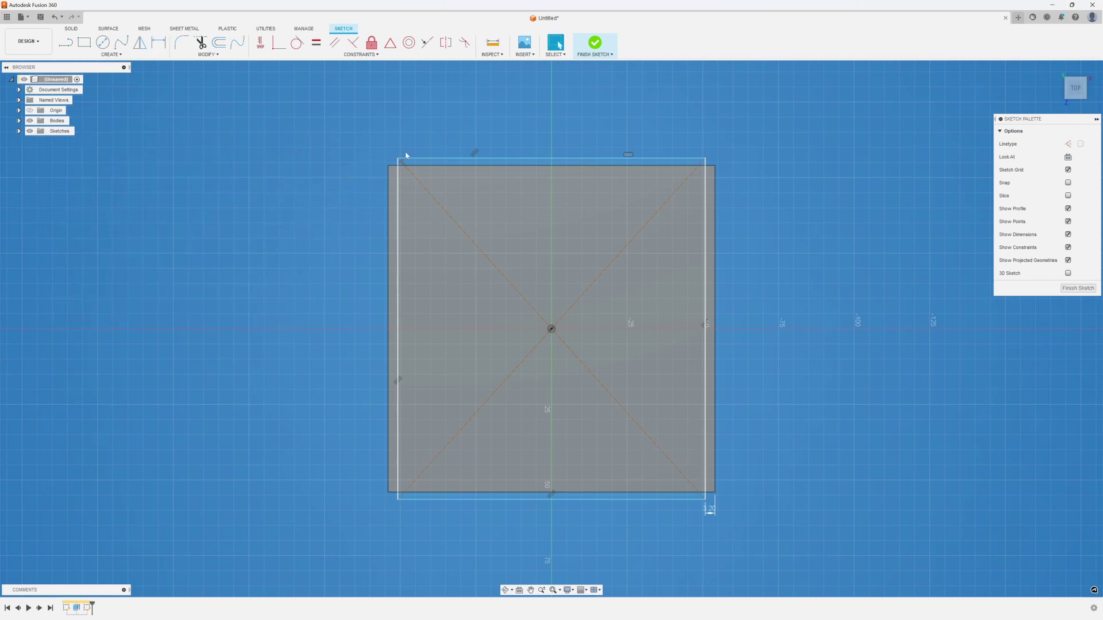
pyautogui.moveTo(398, 158); pyautogui.dragTo(398, 189)
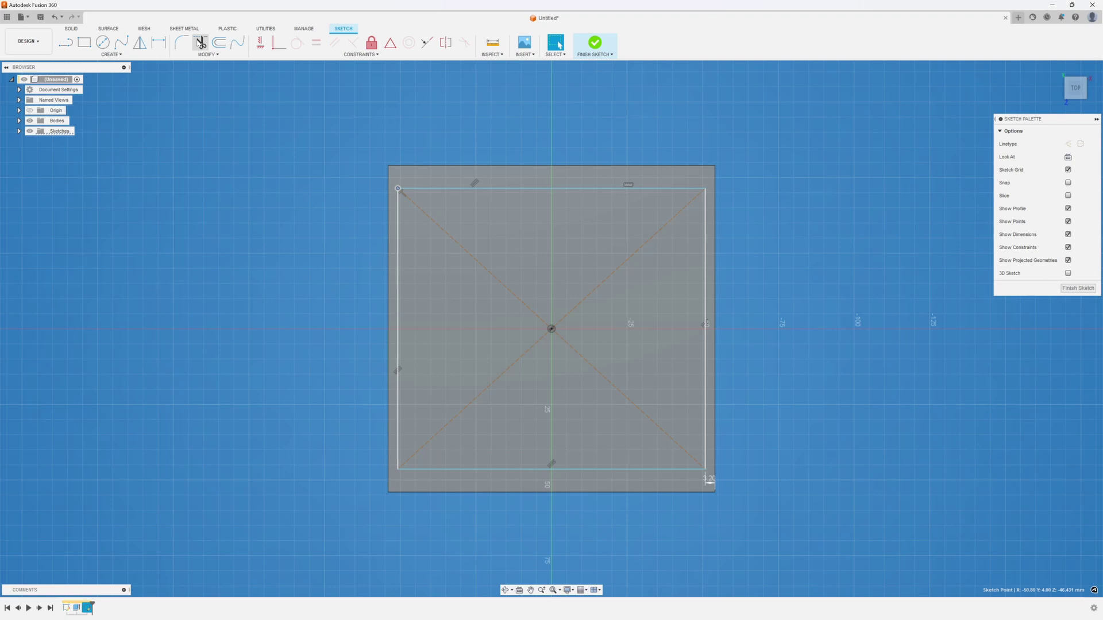
# Dimension a 3.2 mm gap between the inner and outer bottom edges
pyautogui.click(158, 42)
pyautogui.click(405, 470)
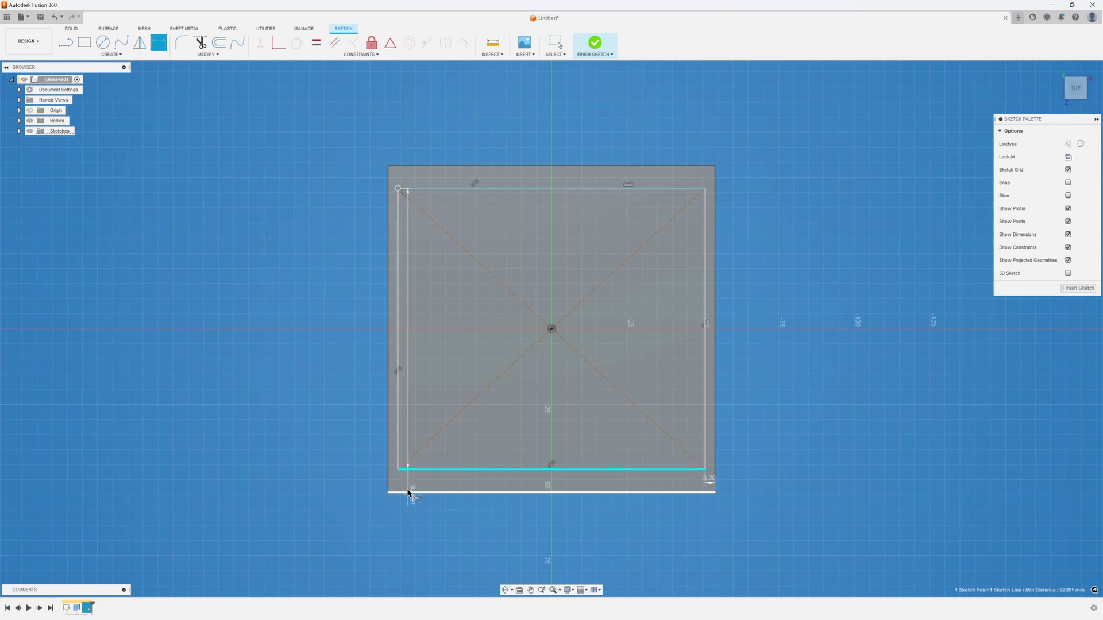
pyautogui.click(411, 491)
pyautogui.click(353, 482)
pyautogui.write('3')
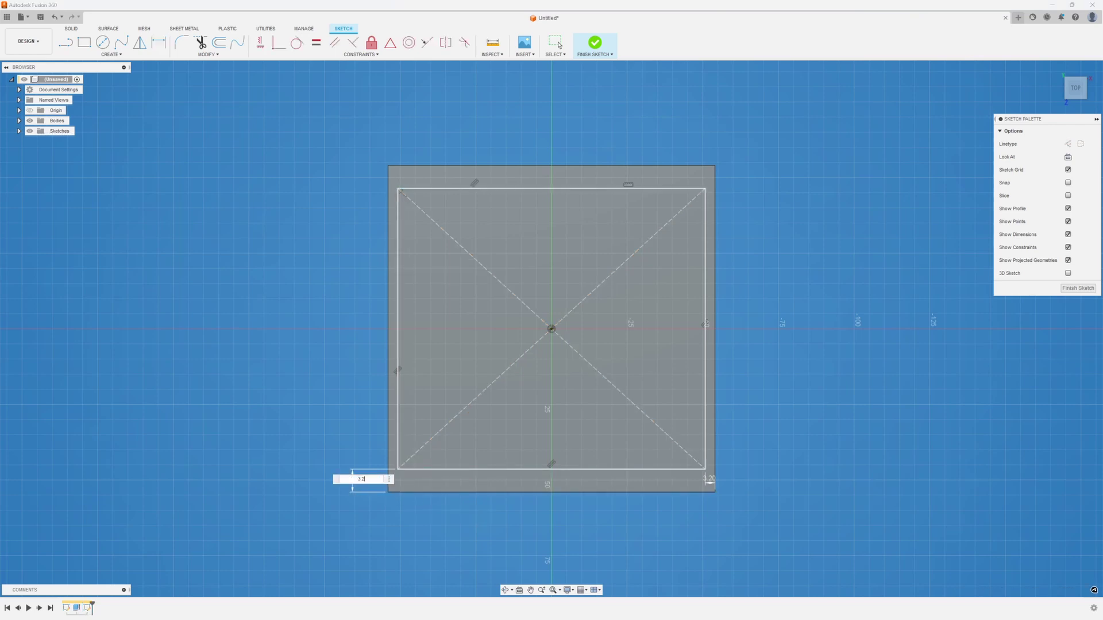
pyautogui.write('.2')
pyautogui.press('Return')
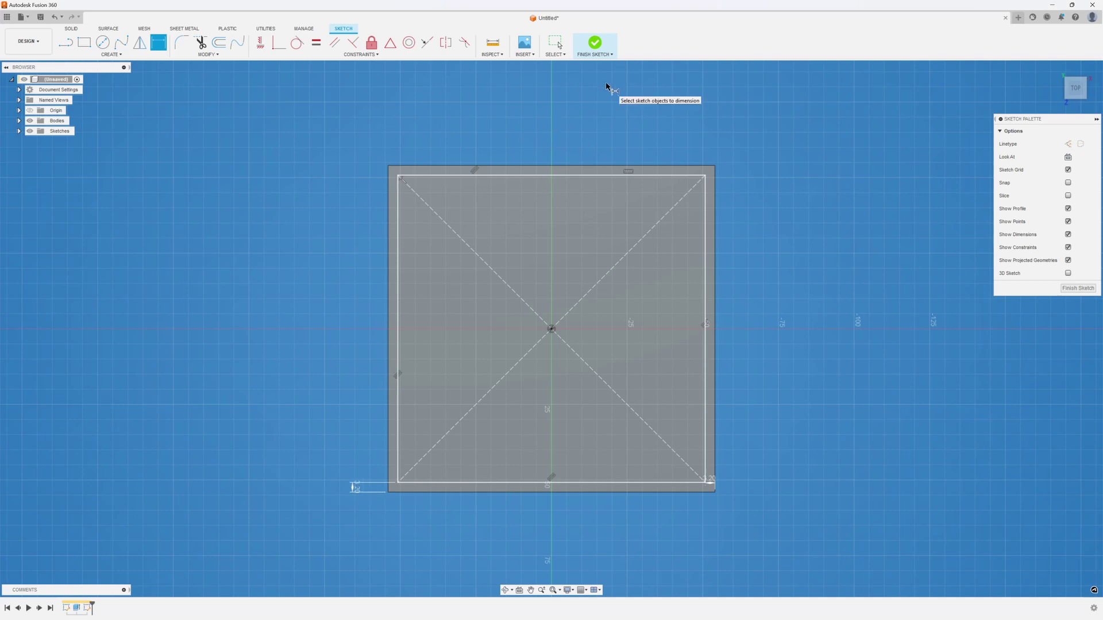
# Finish the sketch and extrude the outer ring profile 45.6 mm, joined to the plate
pyautogui.click(596, 42)
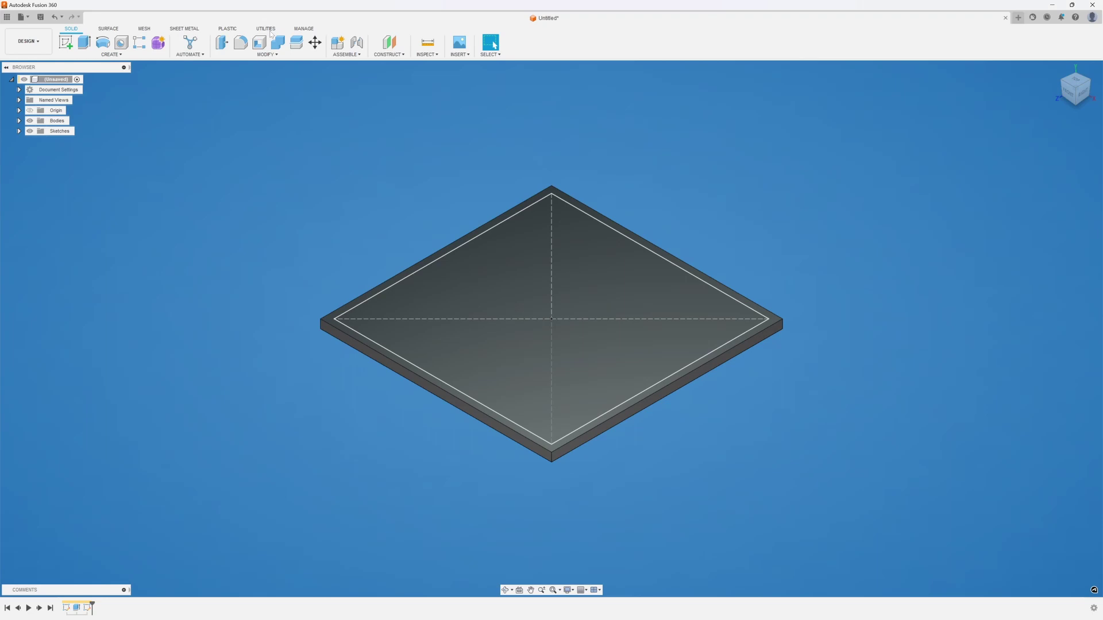
pyautogui.click(84, 43)
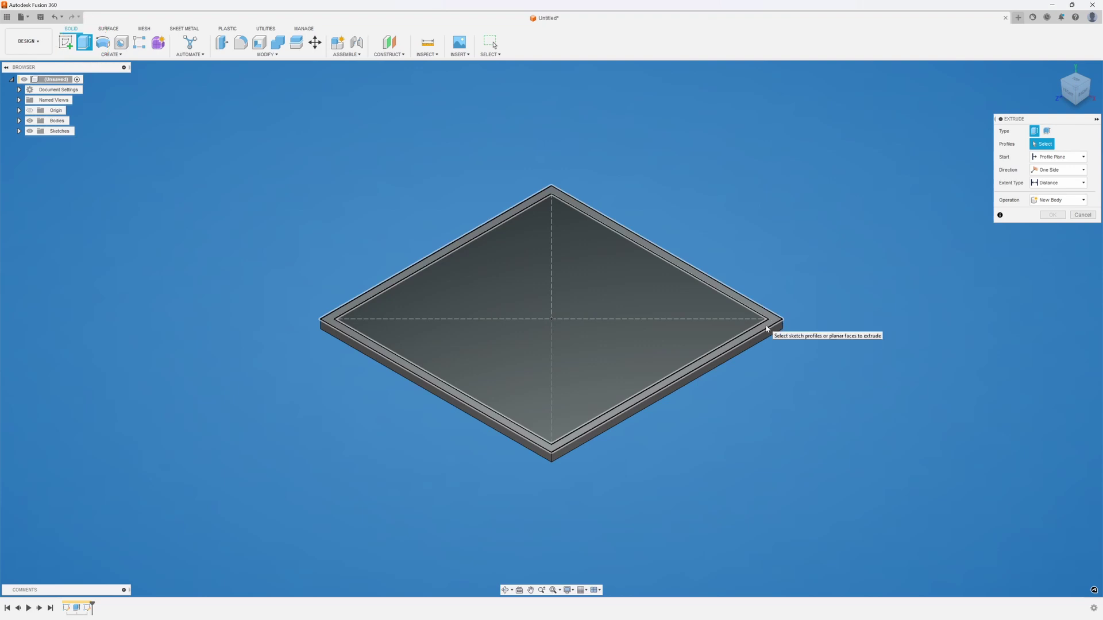
pyautogui.click(767, 328)
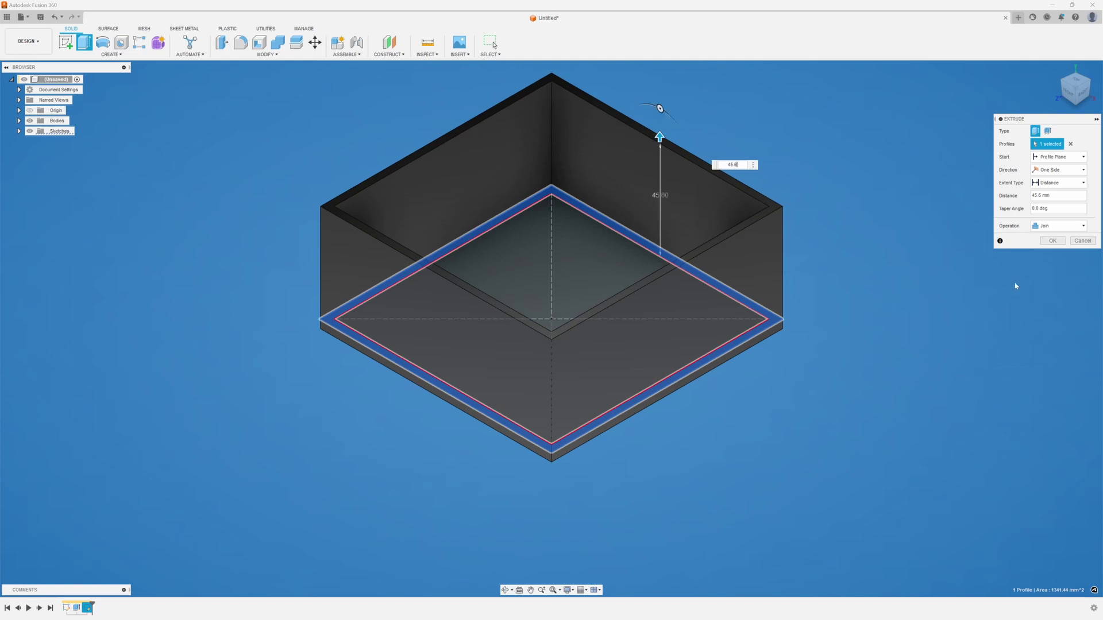
pyautogui.click(1053, 240)
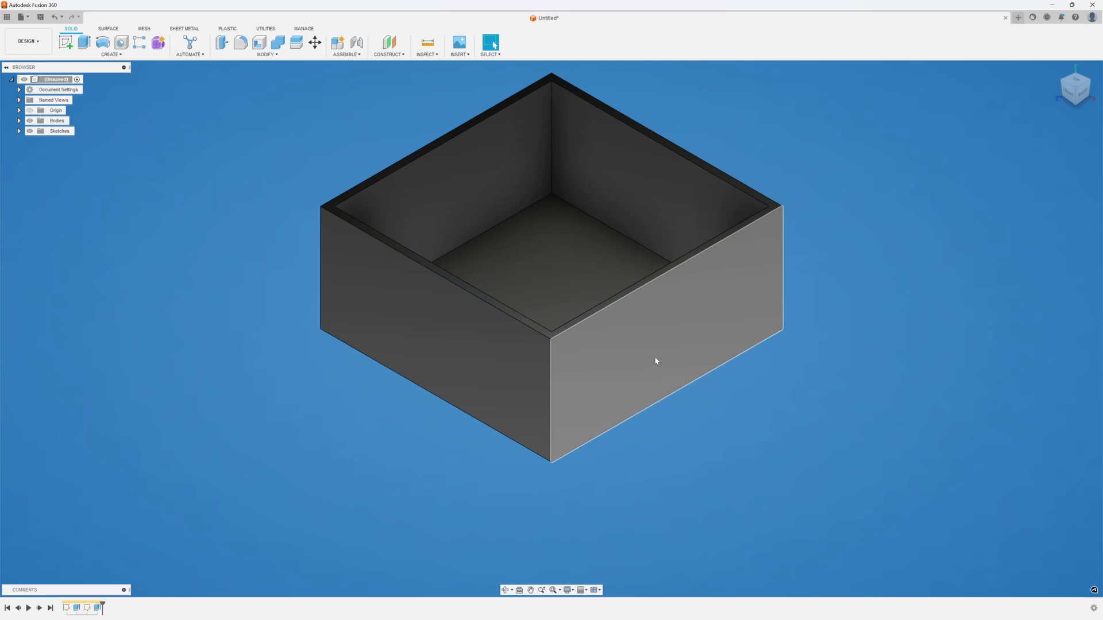
# Start a new sketch on the box's front face
pyautogui.click(65, 42)
pyautogui.click(442, 298)
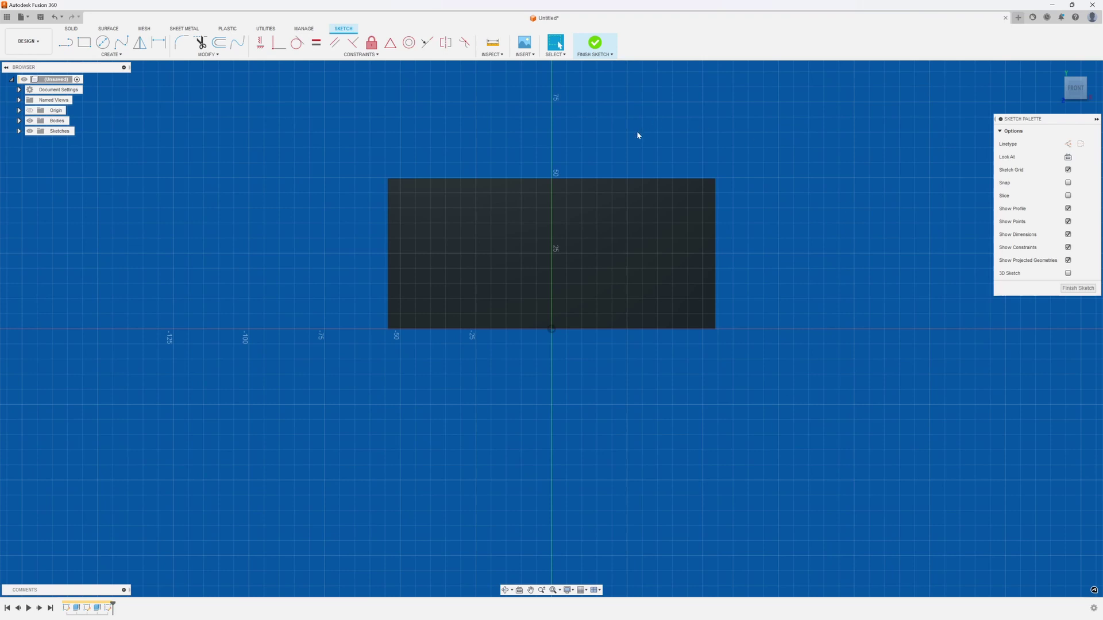
pyautogui.click(85, 42)
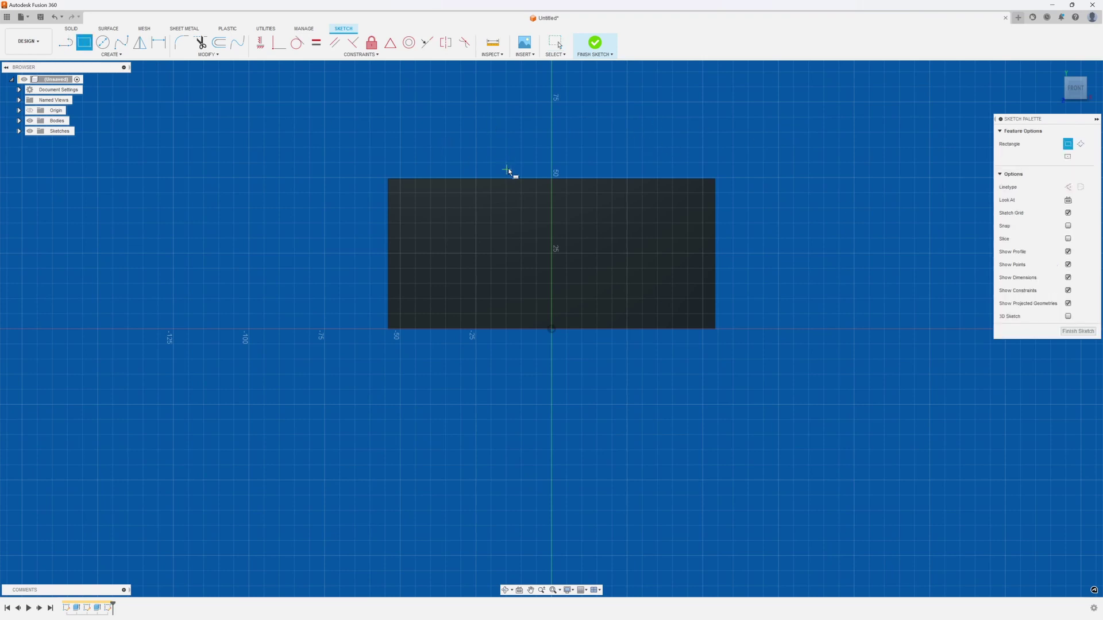
pyautogui.click(470, 201)
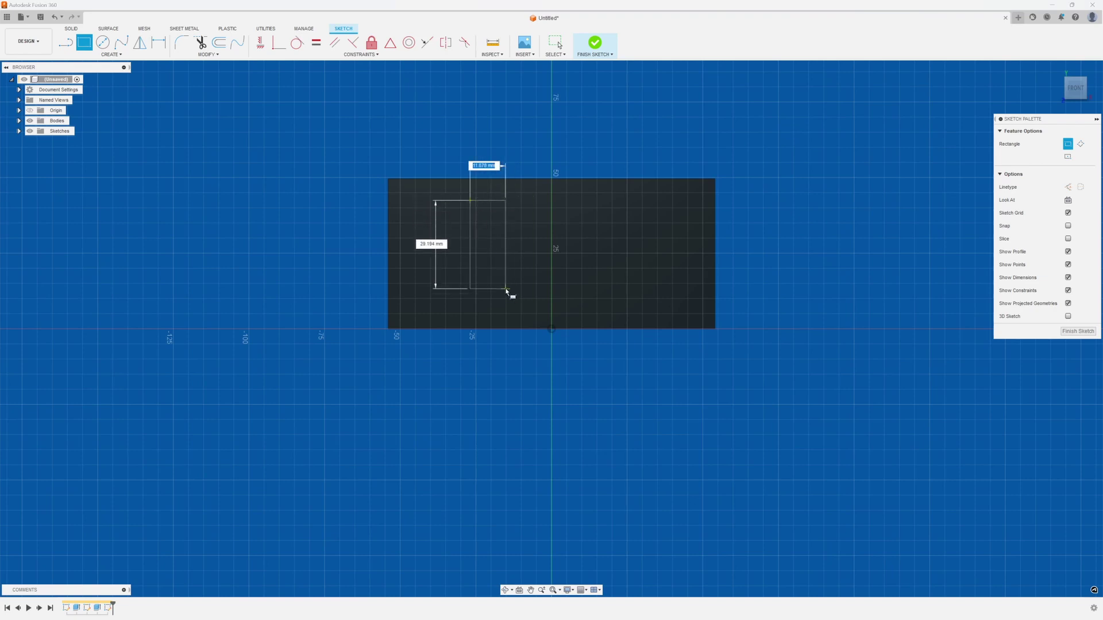
pyautogui.press('Escape')
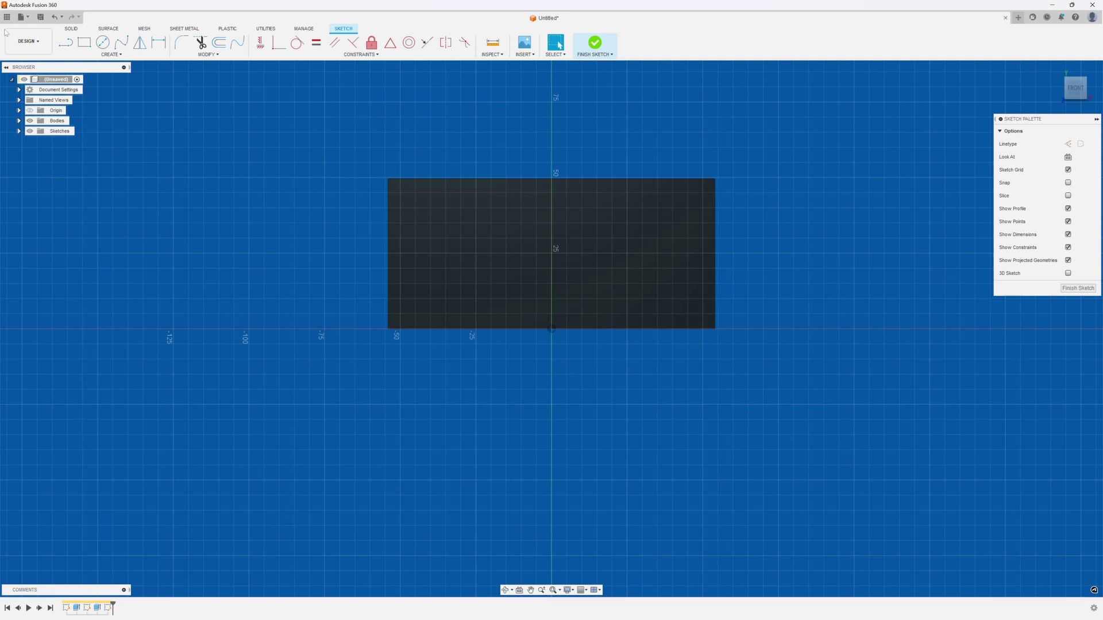
# Draw a tall, narrow center rectangle on the left part of the front wall
pyautogui.click(129, 55)
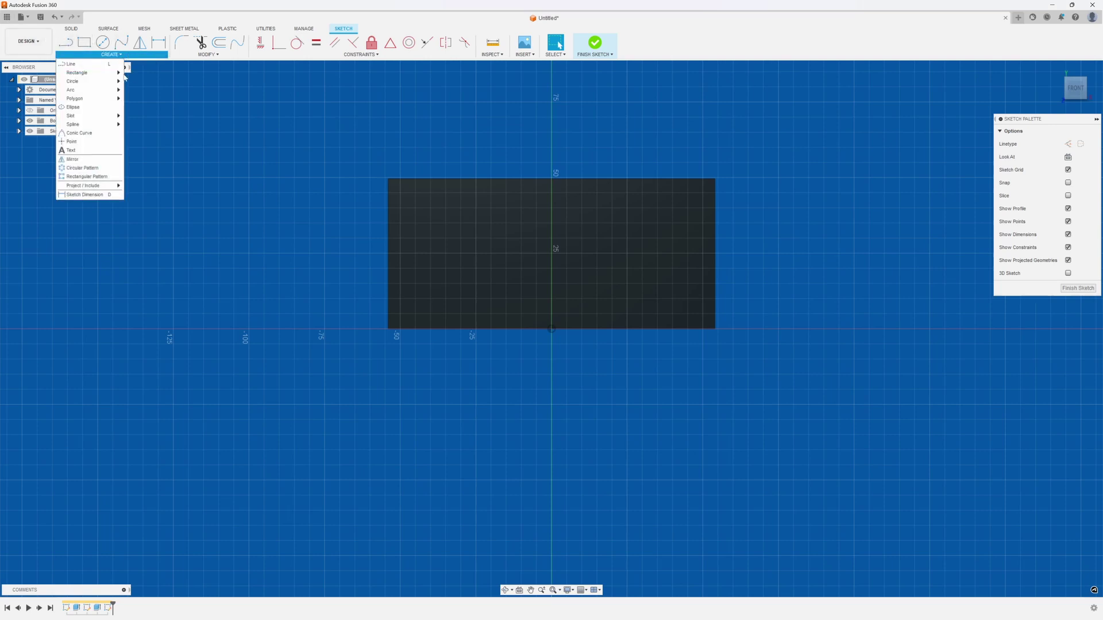
pyautogui.moveTo(115, 73)
pyautogui.click(148, 90)
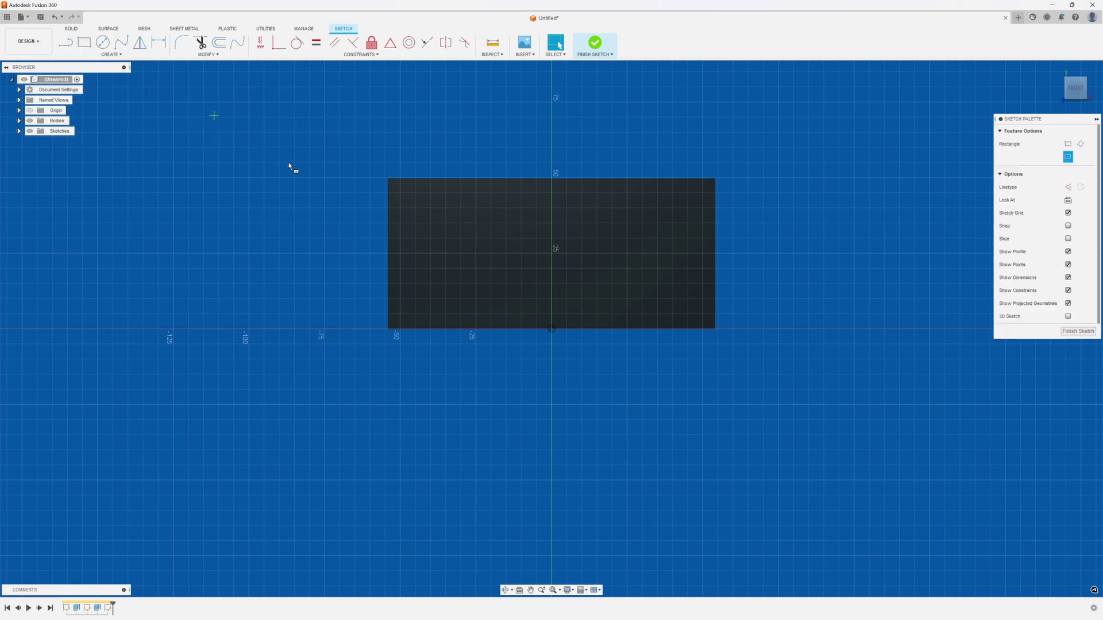
pyautogui.click(458, 197)
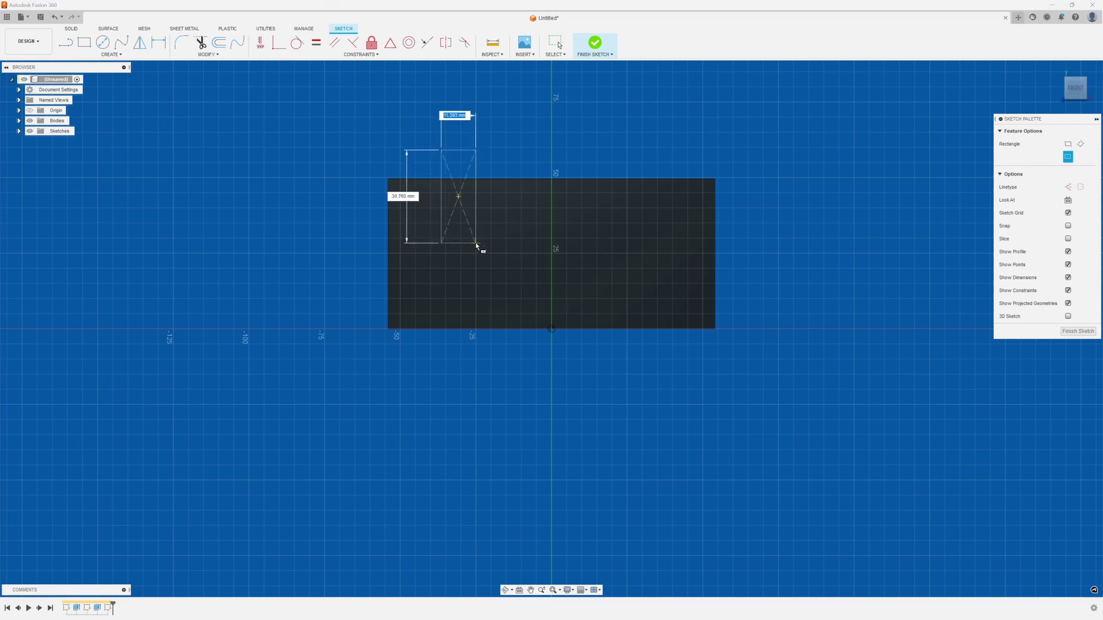
pyautogui.click(481, 243)
pyautogui.rightClick(430, 373)
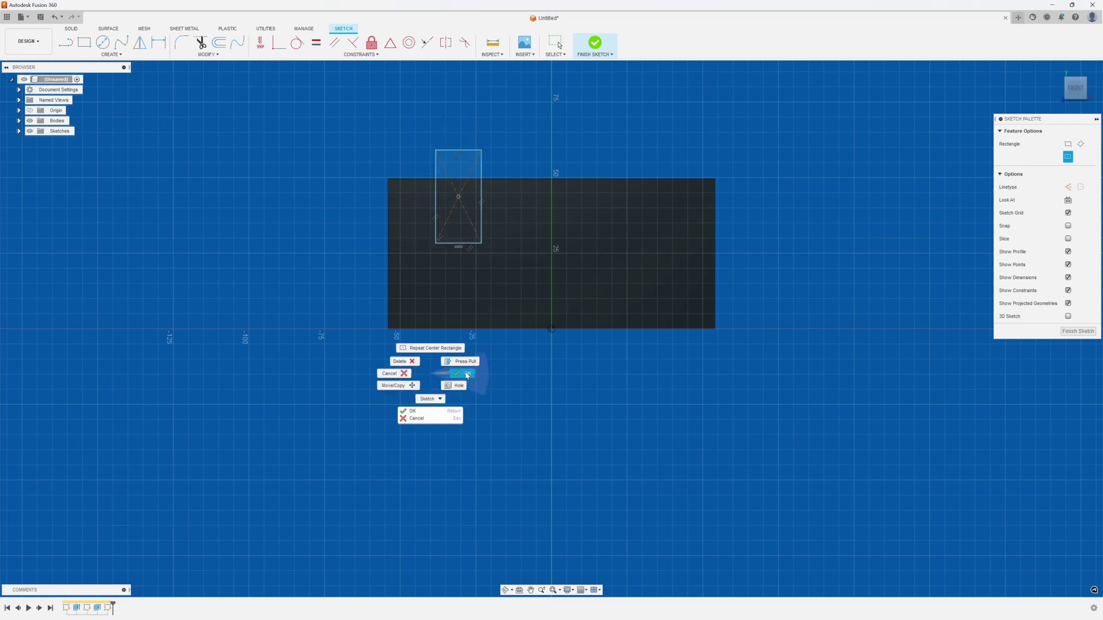
# Align the cutout rectangle's centre point vertically with the sketch origin
pyautogui.click(466, 374)
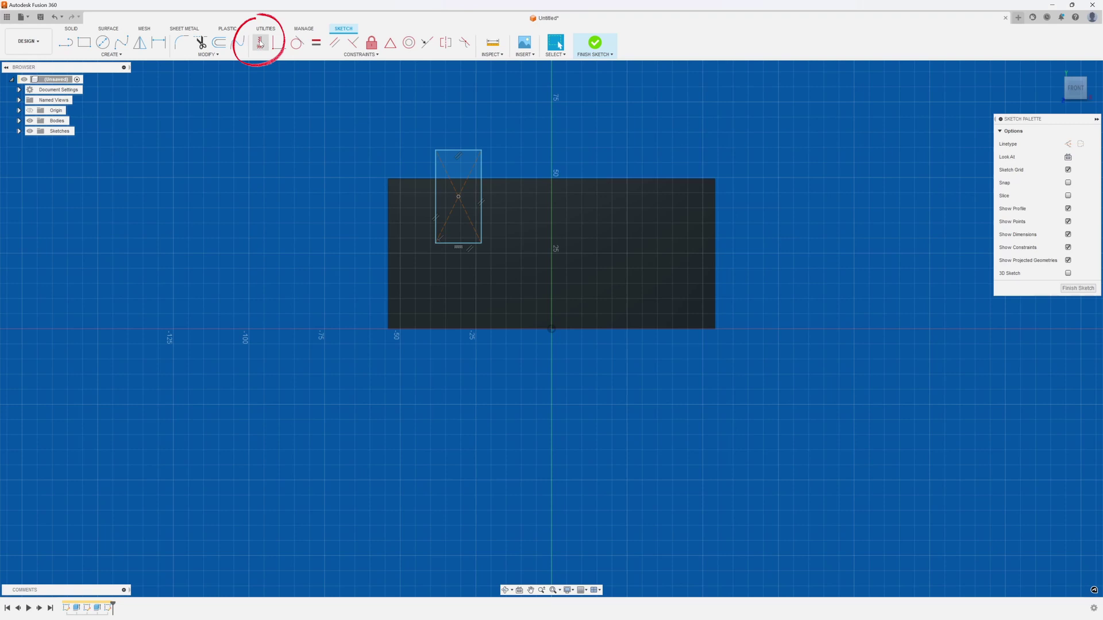
pyautogui.click(261, 43)
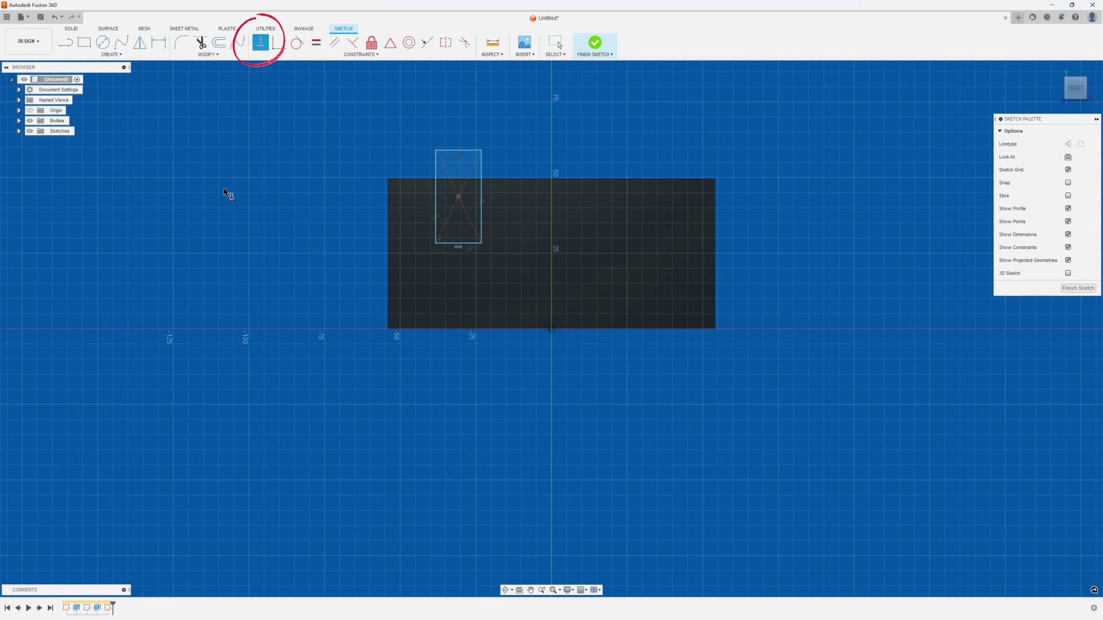
pyautogui.click(458, 196)
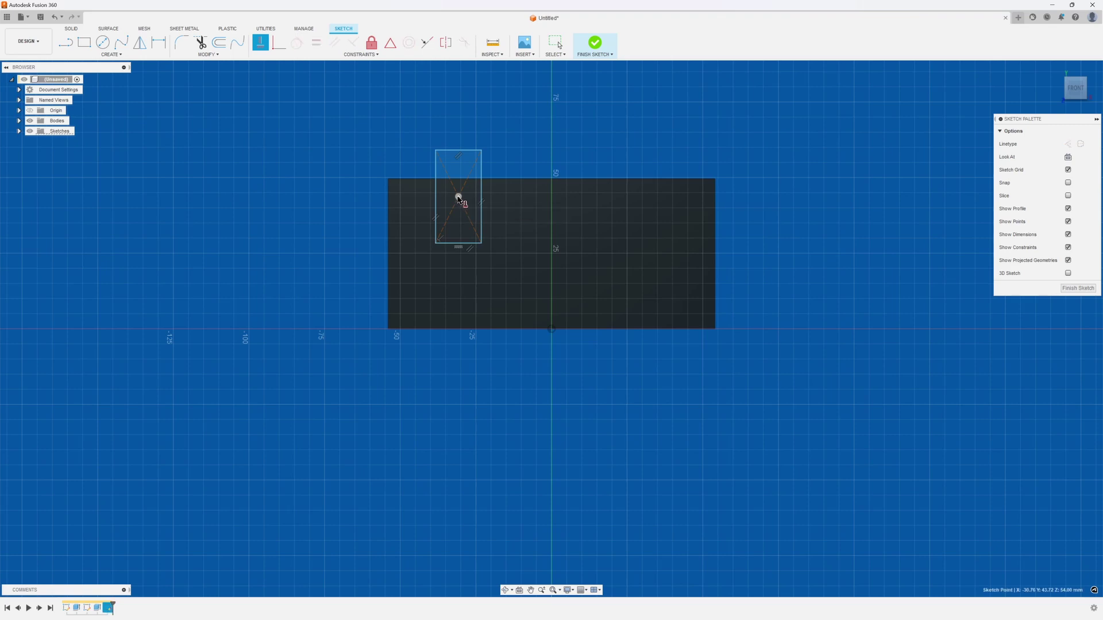
pyautogui.click(553, 331)
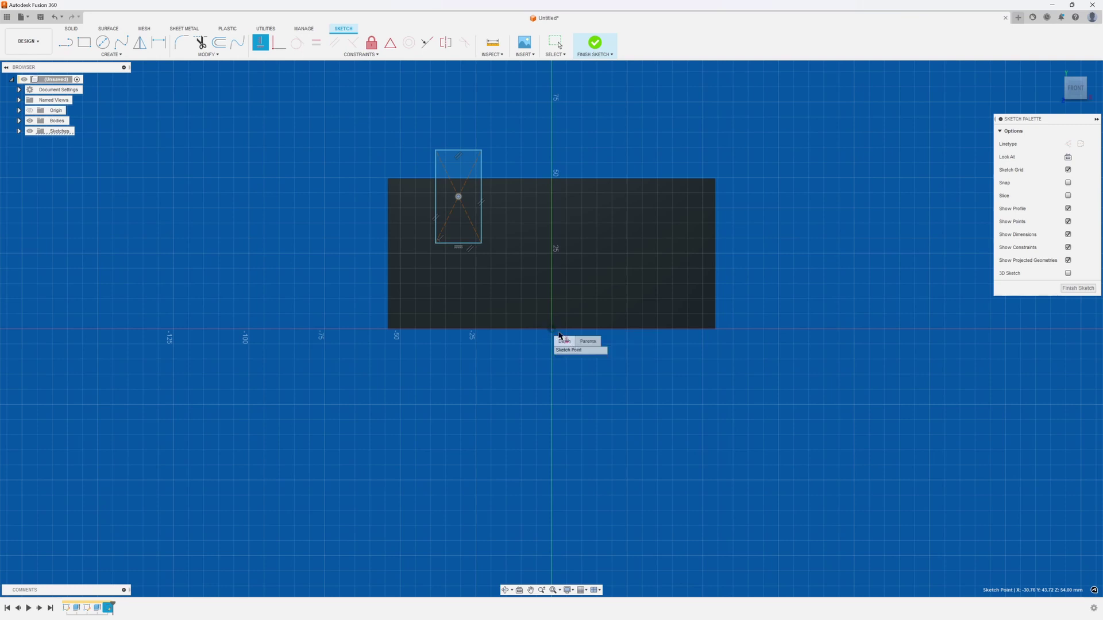
pyautogui.click(553, 331)
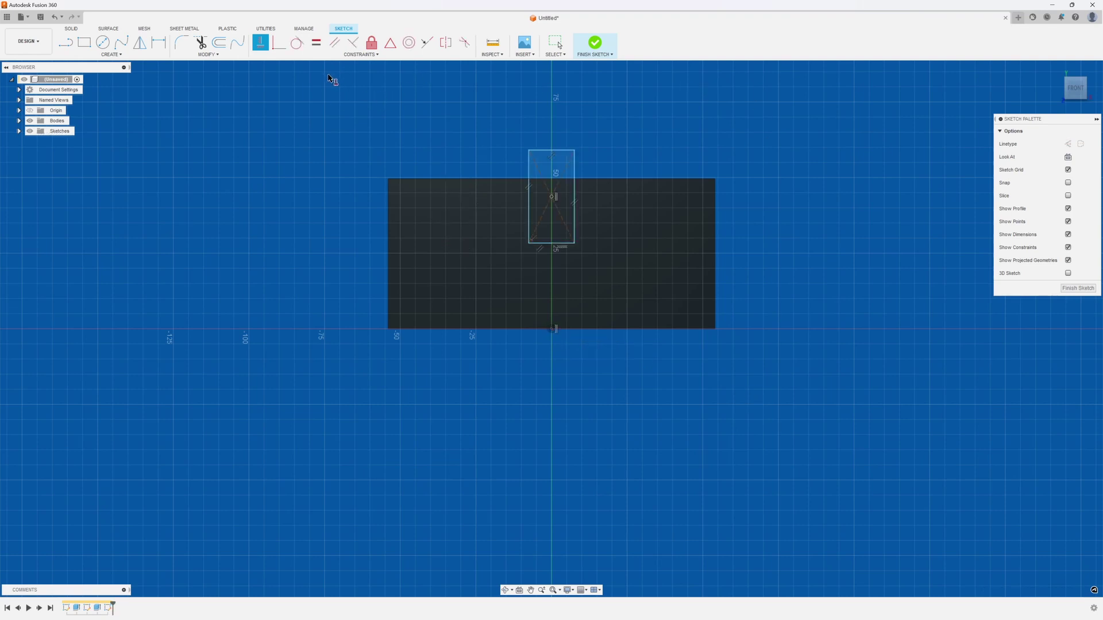
# Make the cutout's top edge collinear with the box outline's top edge
pyautogui.click(427, 43)
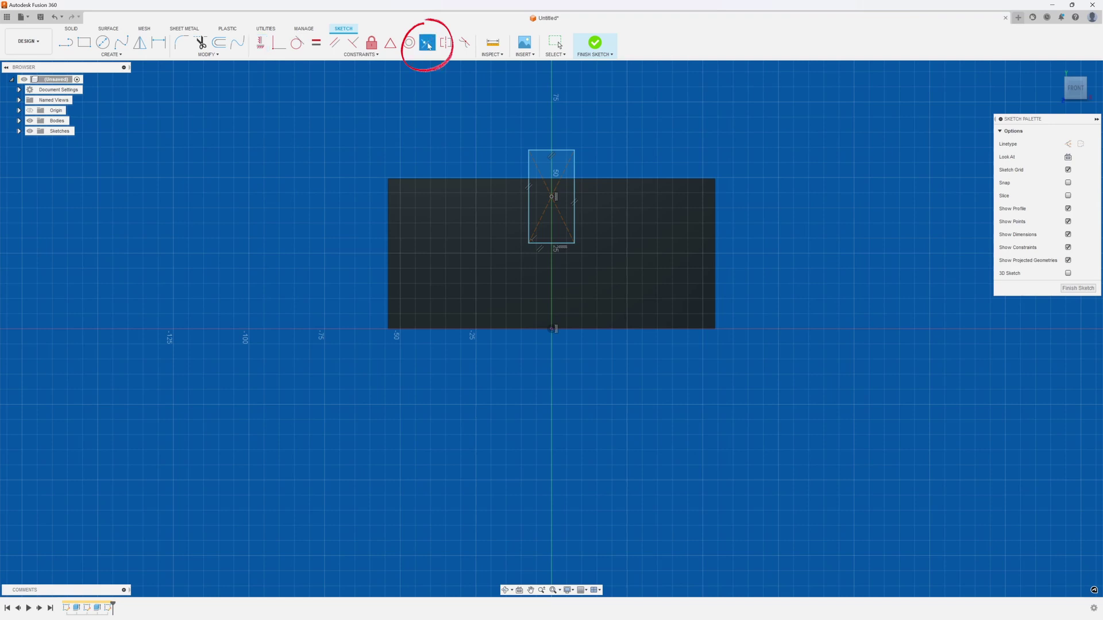
pyautogui.click(545, 151)
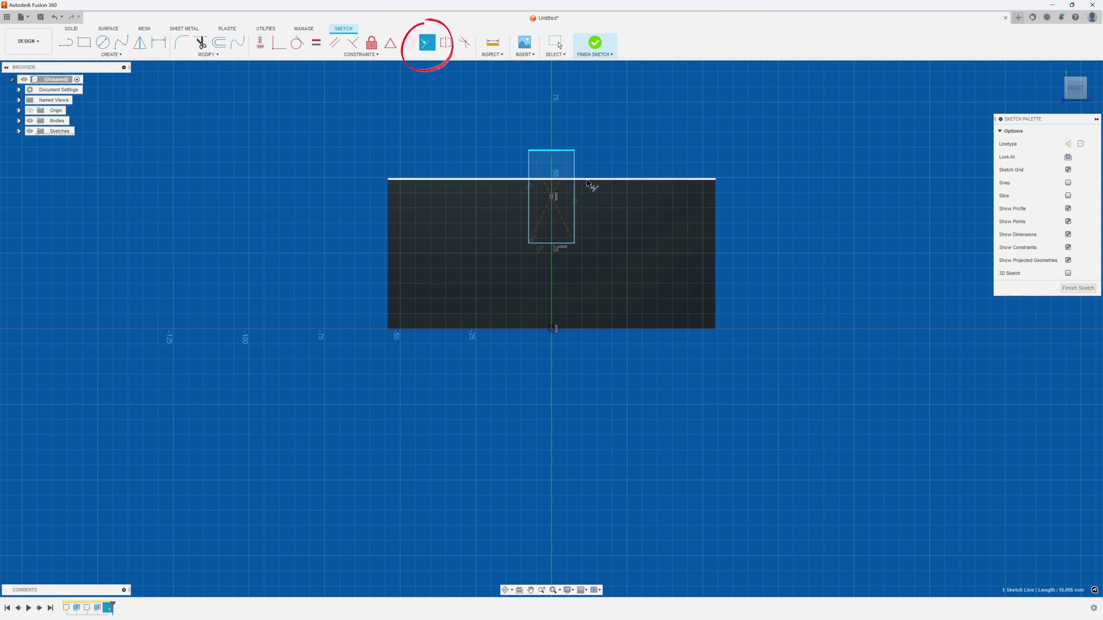
pyautogui.click(587, 180)
pyautogui.rightClick(800, 222)
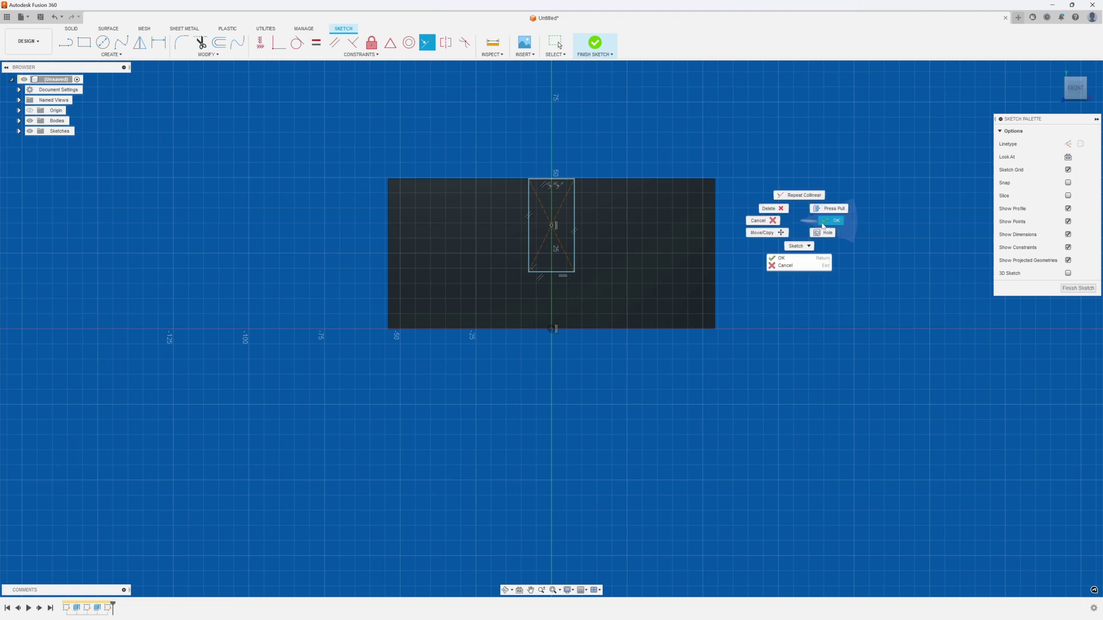
pyautogui.click(823, 225)
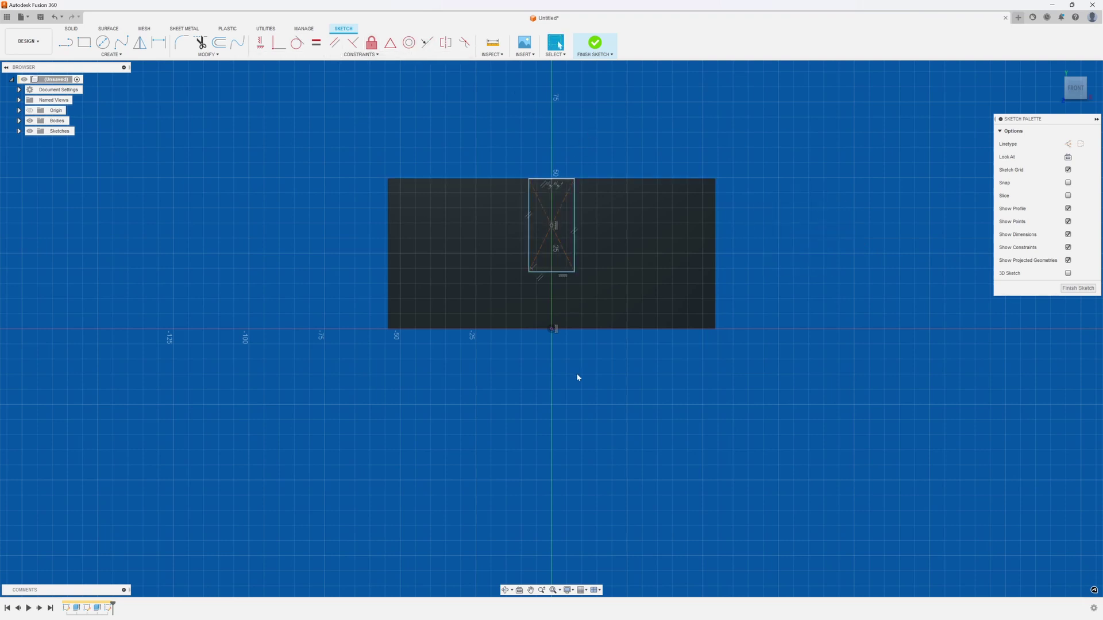
# Dimension the cutout rectangle's height to 43 mm
pyautogui.click(157, 43)
pyautogui.click(433, 180)
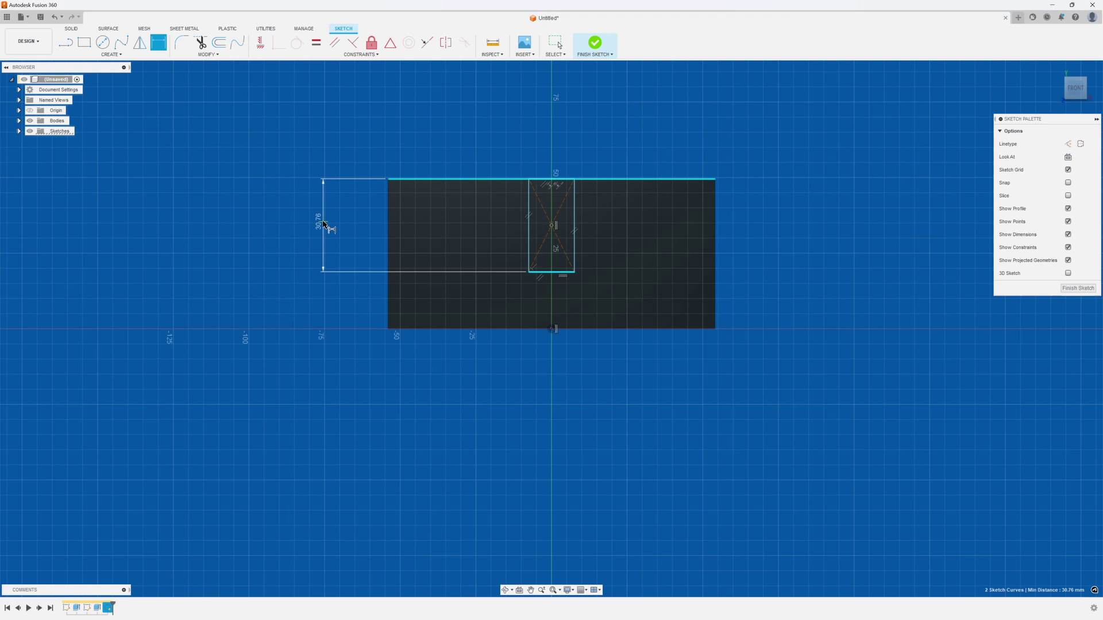
pyautogui.click(335, 228)
pyautogui.write('4')
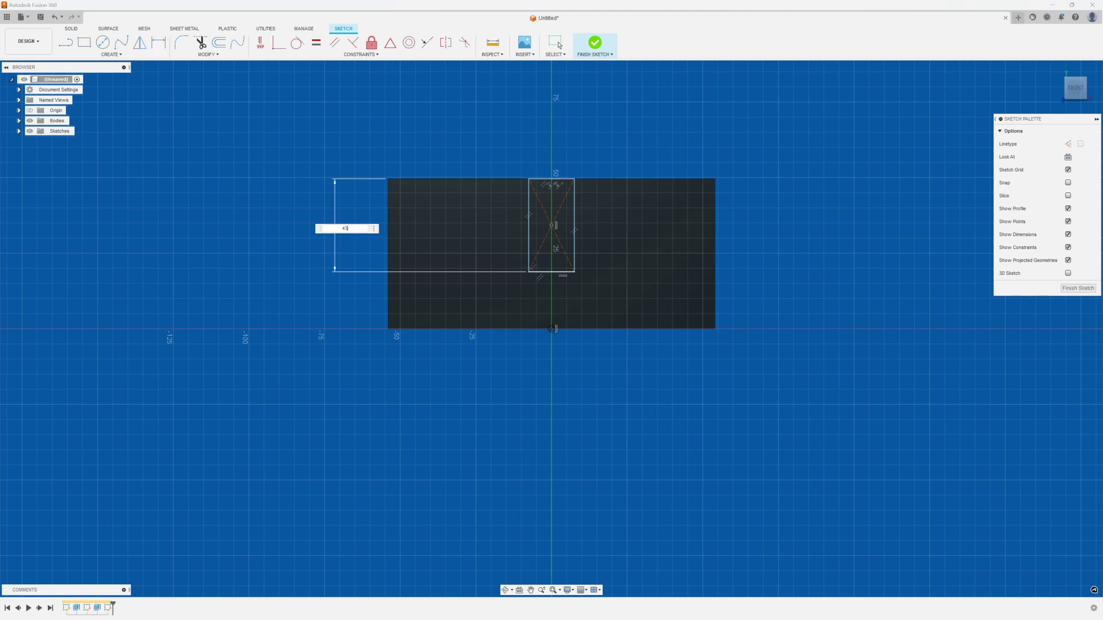
pyautogui.write('3')
pyautogui.press('Return')
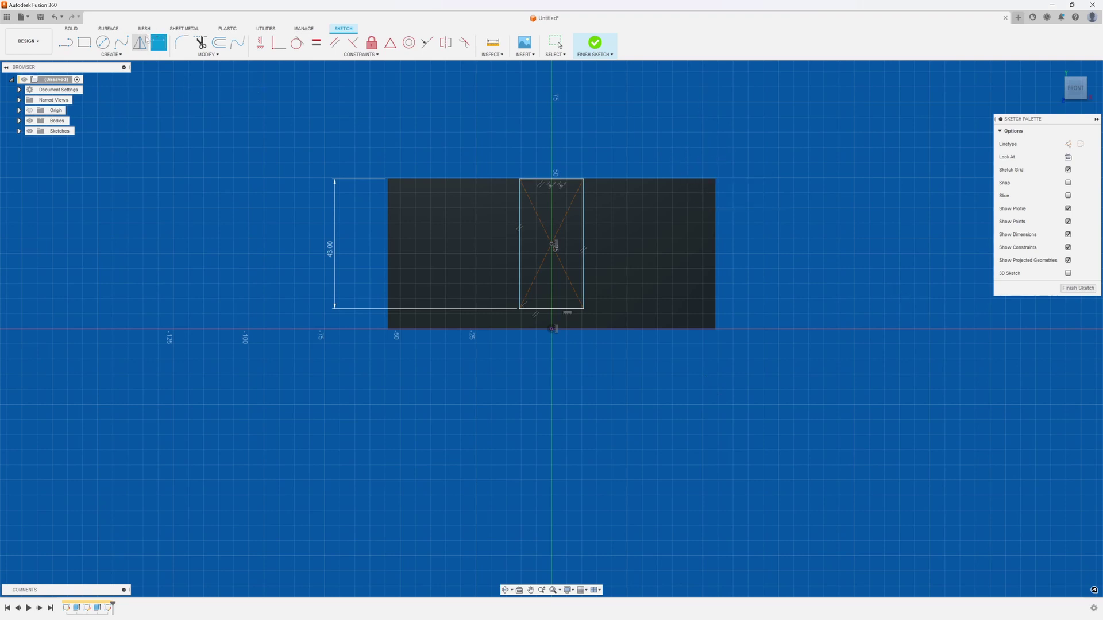
# Dimension the cutout's width to 30 mm and finish the sketch
pyautogui.click(520, 216)
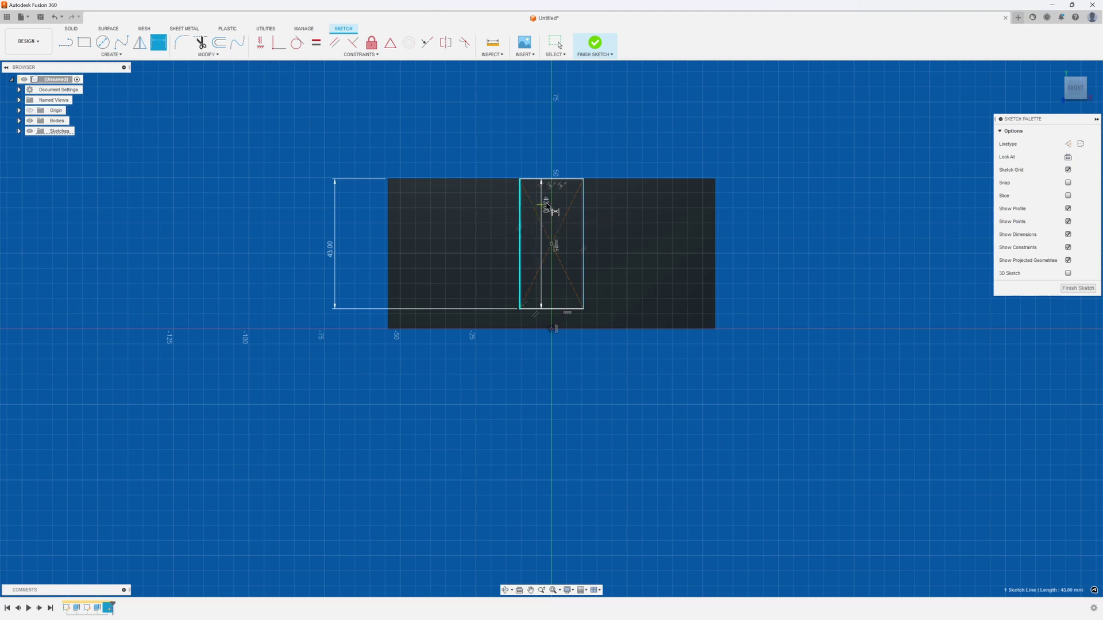
pyautogui.click(584, 213)
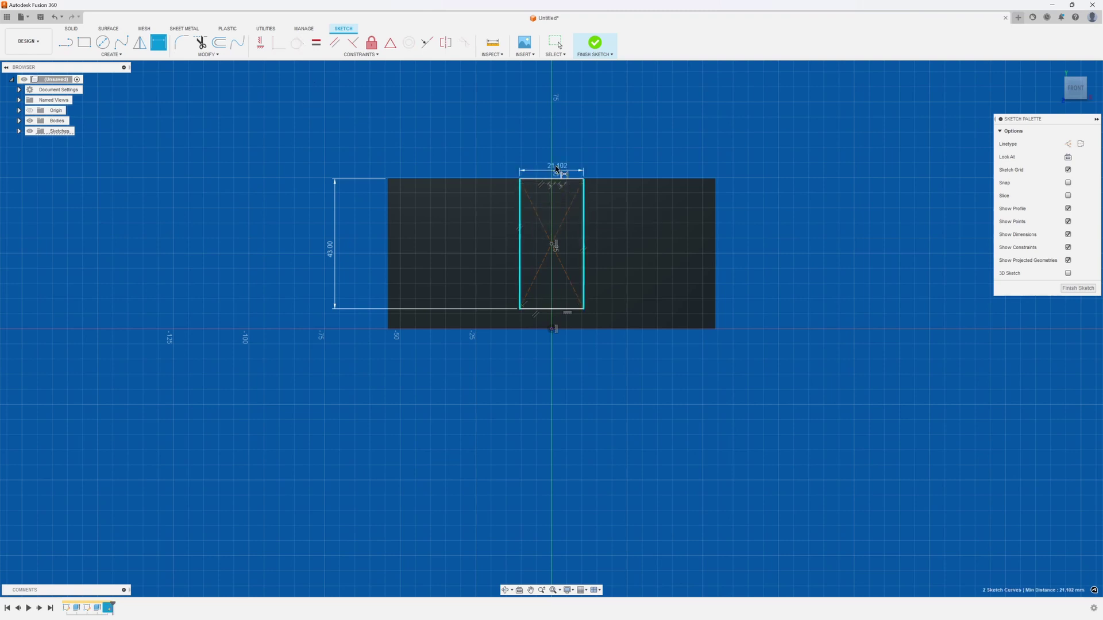
pyautogui.click(556, 141)
pyautogui.write('3')
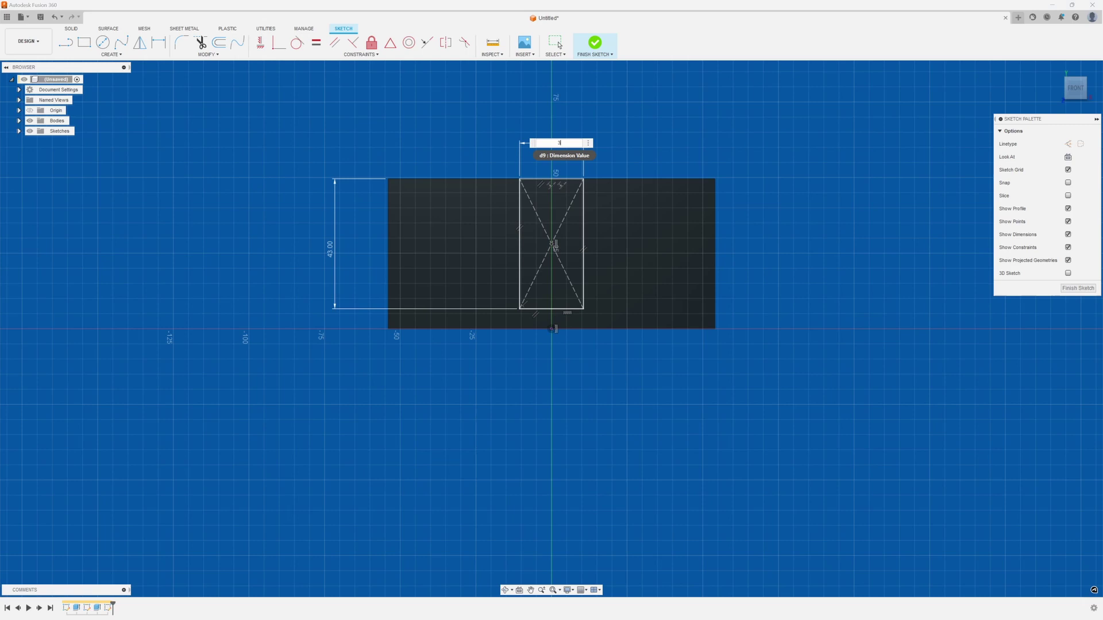
pyautogui.write('0')
pyautogui.press('Return')
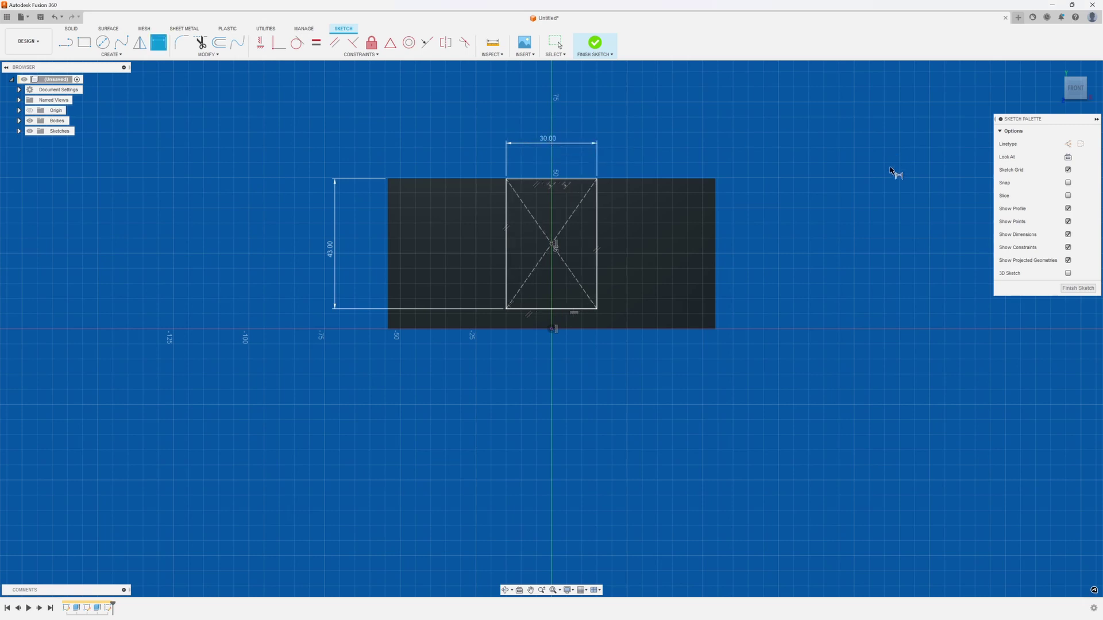
pyautogui.click(595, 44)
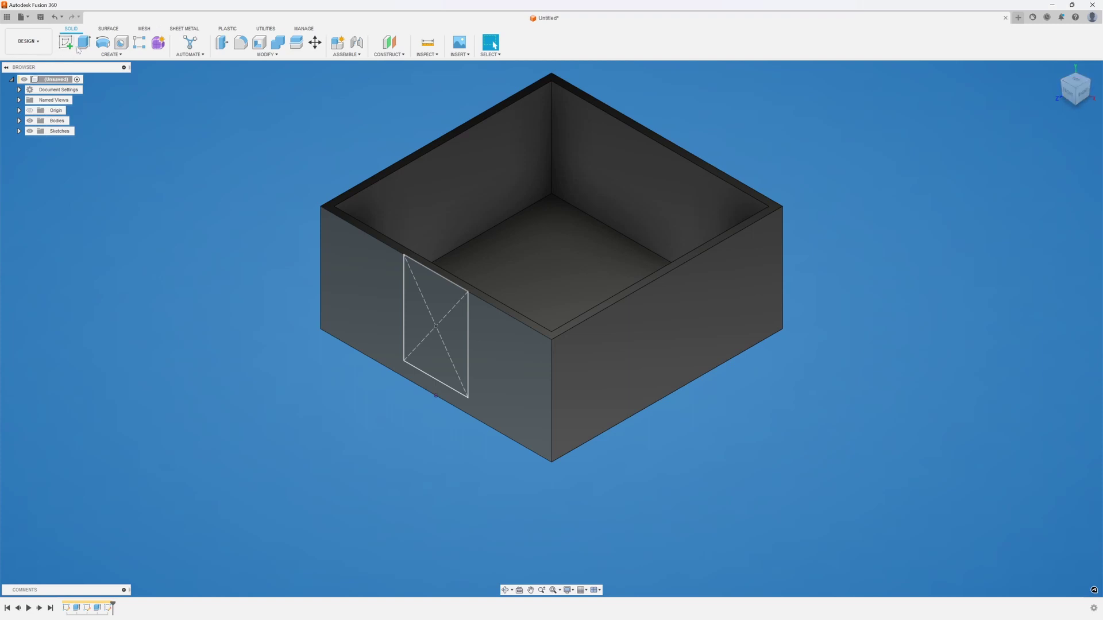
# Extrude-cut the cutout profile To Object, ending at the box's far face
pyautogui.click(83, 42)
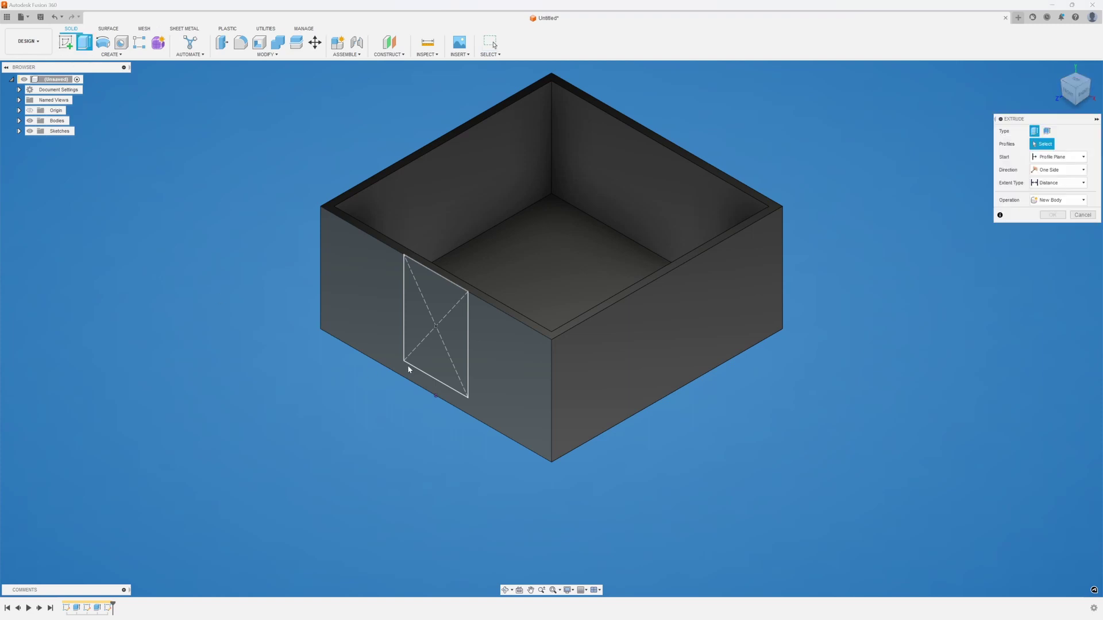
pyautogui.click(433, 316)
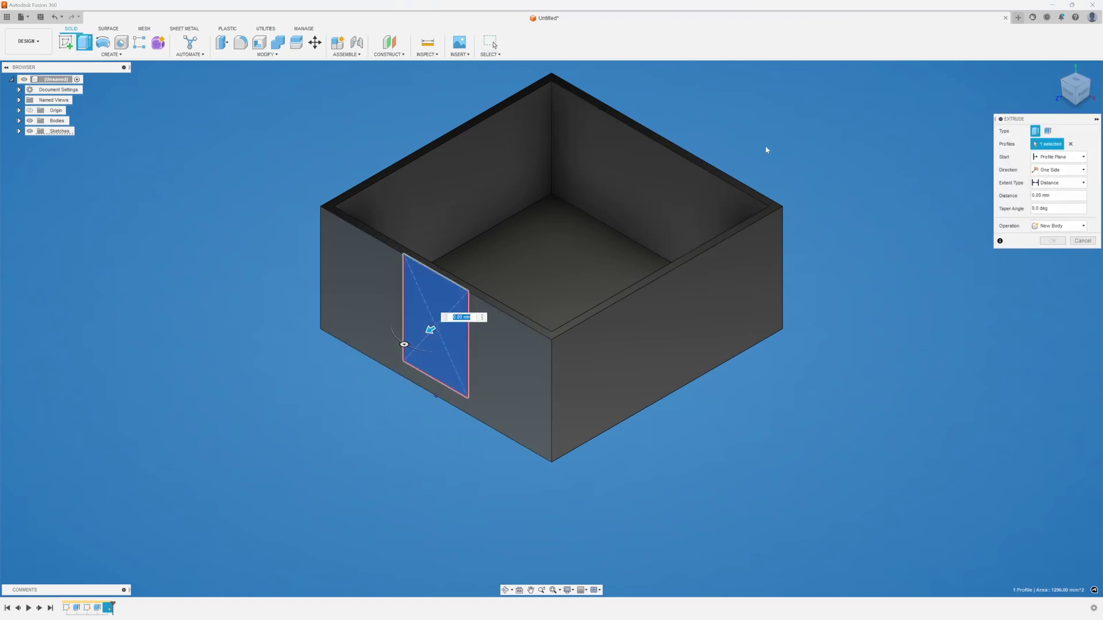
pyautogui.click(1088, 83)
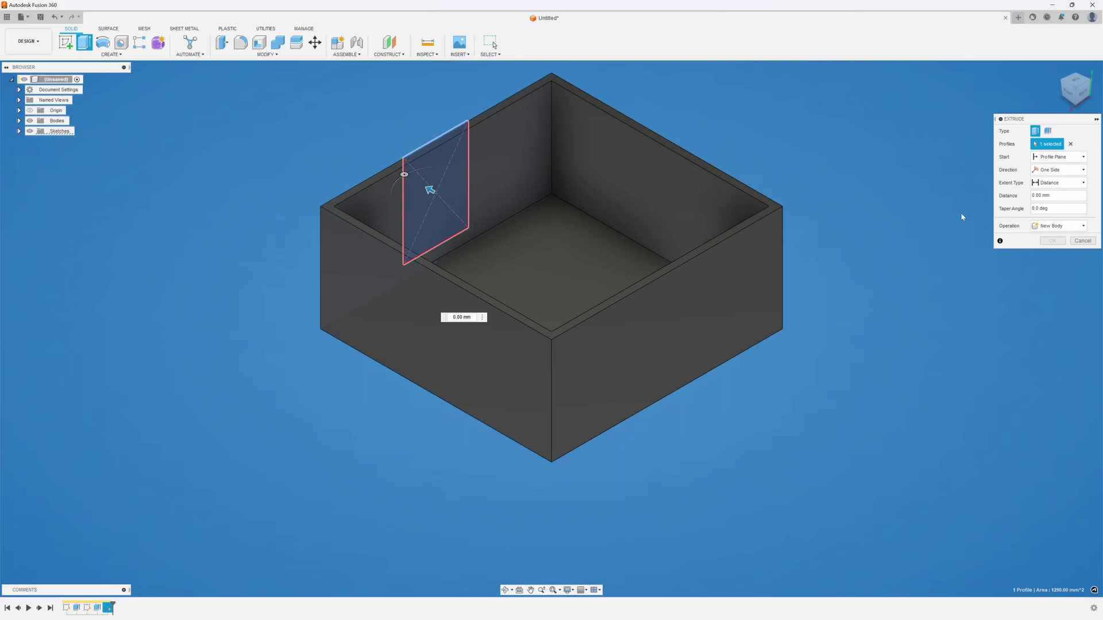
pyautogui.click(1083, 185)
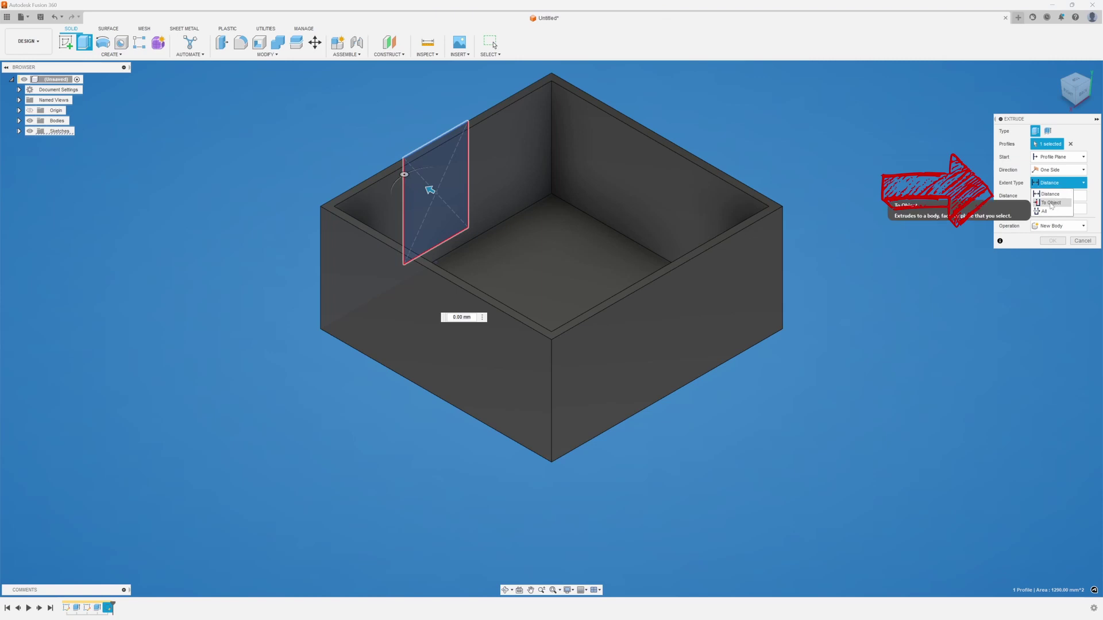
pyautogui.click(1051, 203)
pyautogui.click(658, 302)
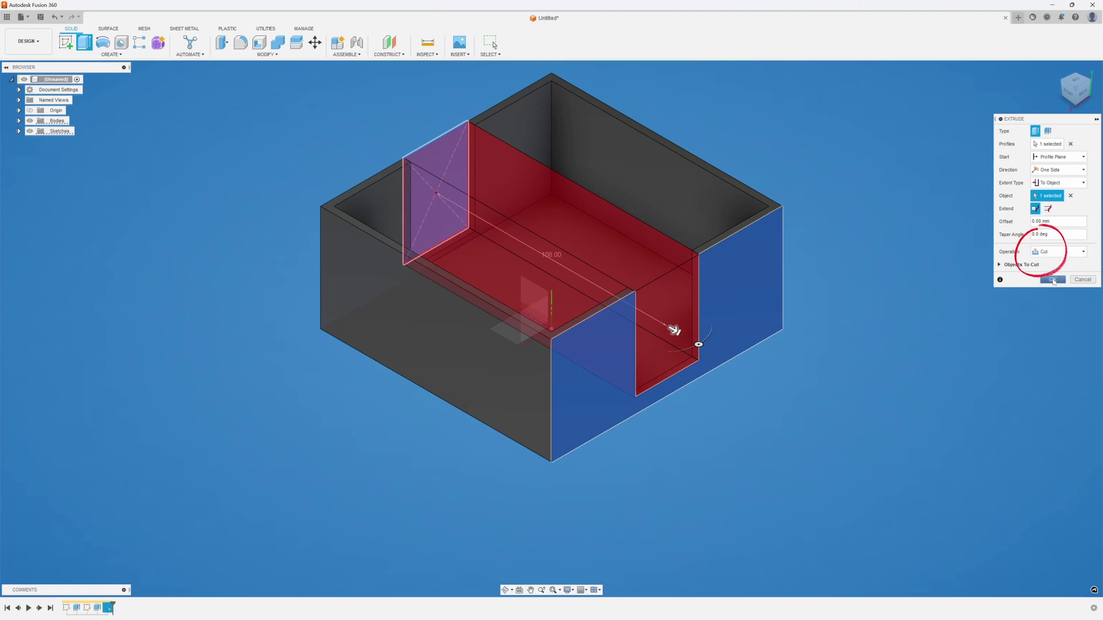
pyautogui.click(1053, 280)
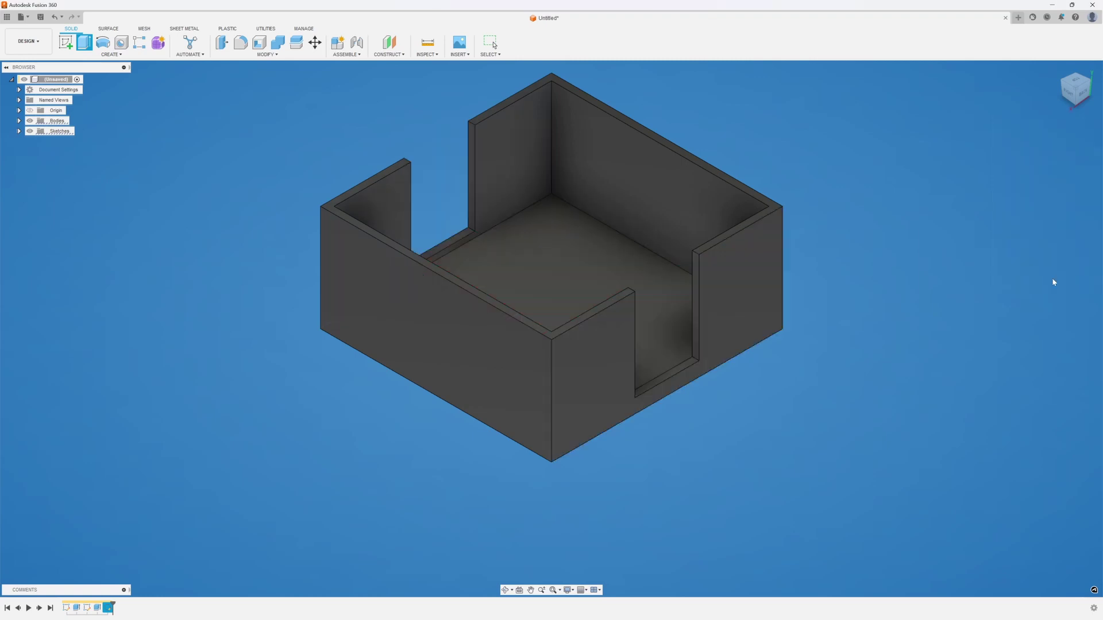
# Turn the box with the ViewCube and start a Circular Pattern
pyautogui.click(1060, 81)
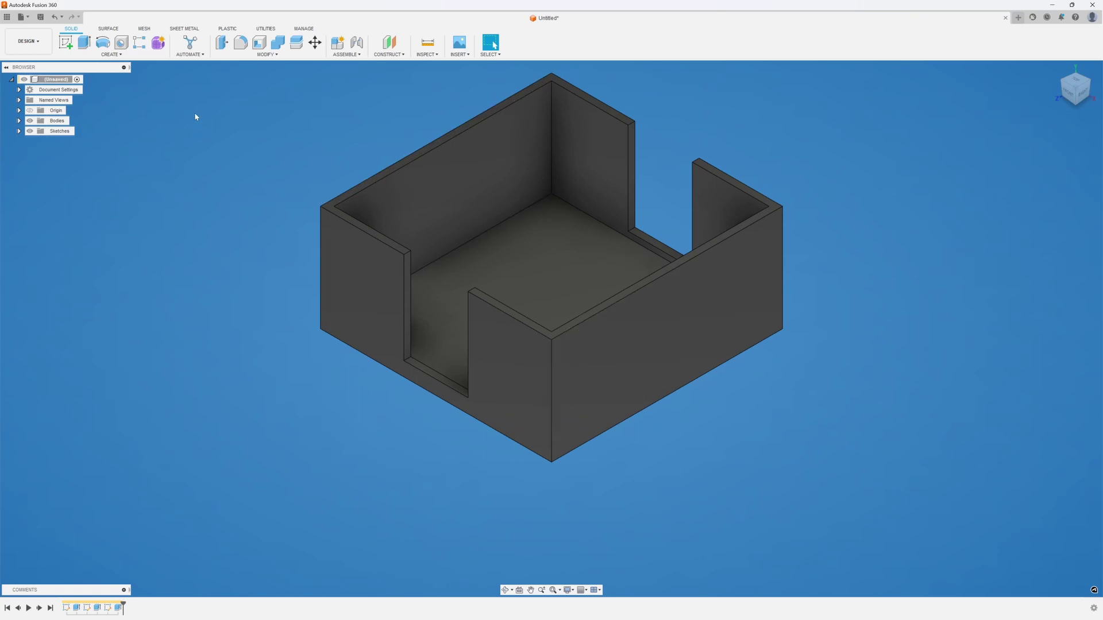
pyautogui.click(111, 54)
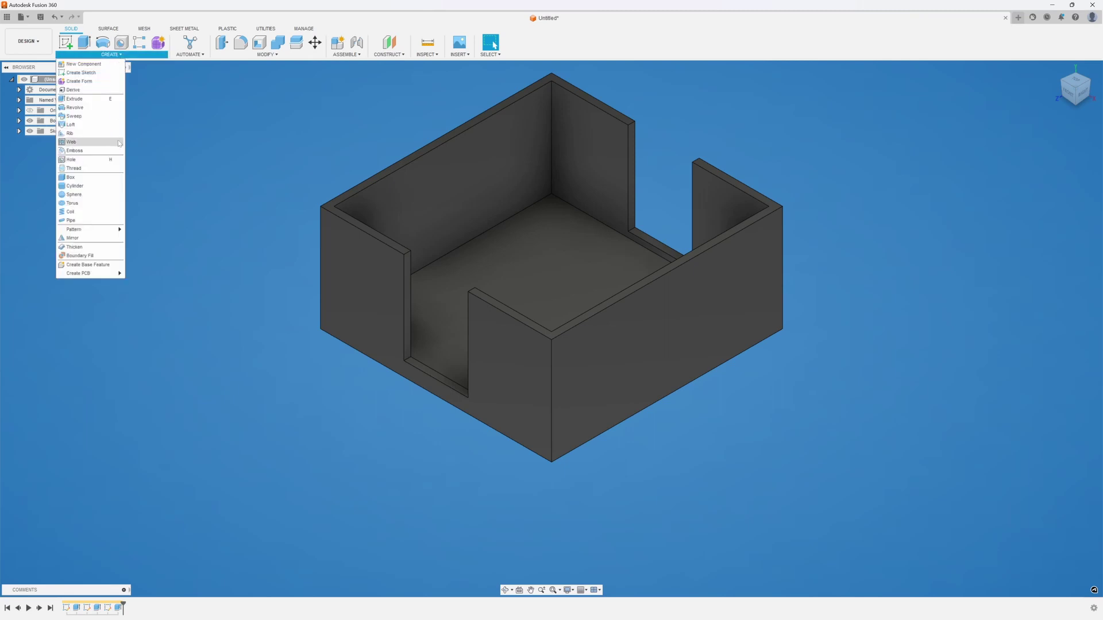
pyautogui.moveTo(104, 229)
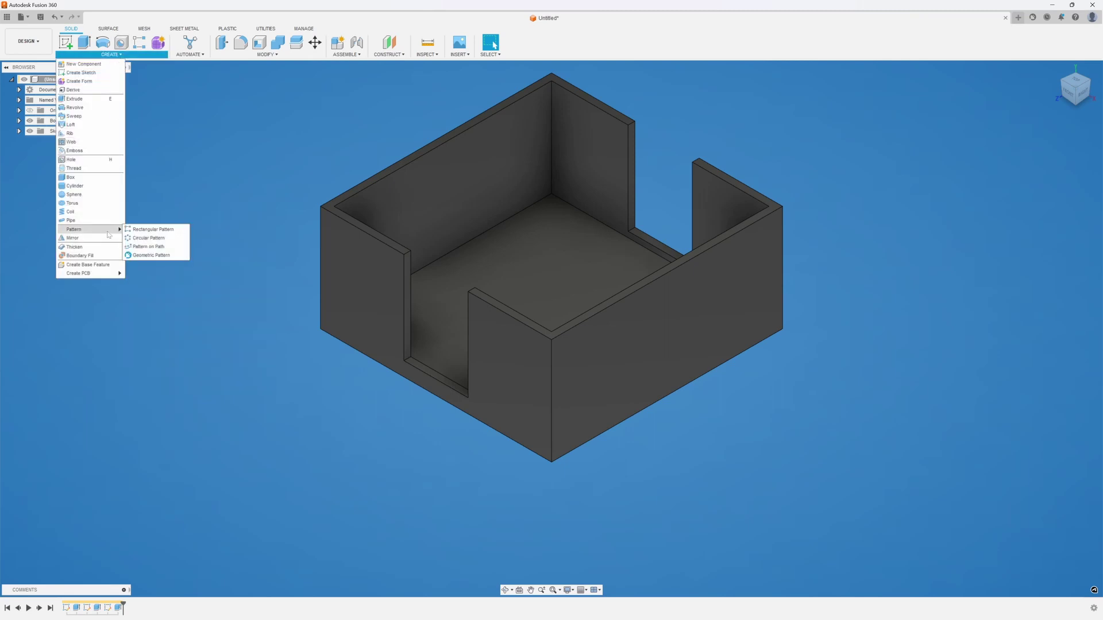
pyautogui.click(139, 238)
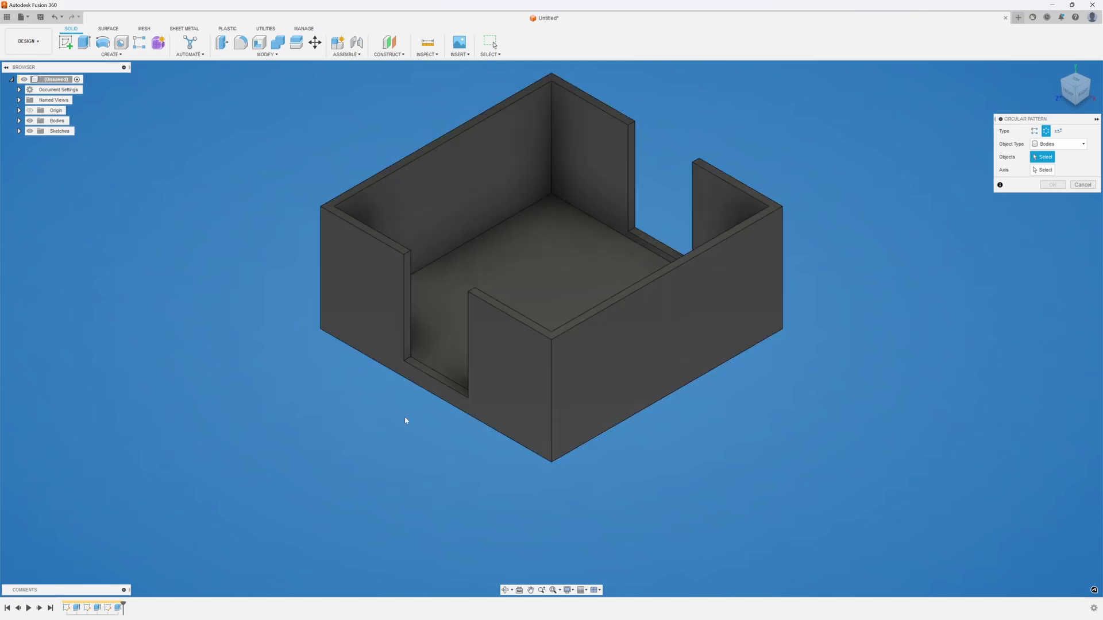
# Switch the pattern to Features, choosing the slot cut around the vertical axis
pyautogui.click(1084, 144)
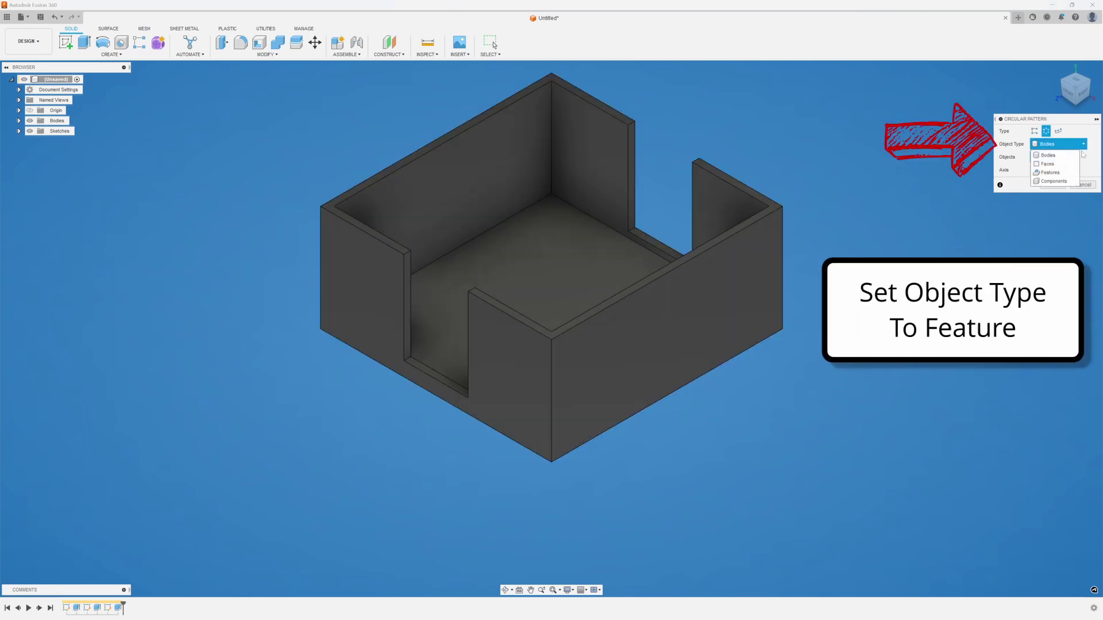
pyautogui.click(1051, 172)
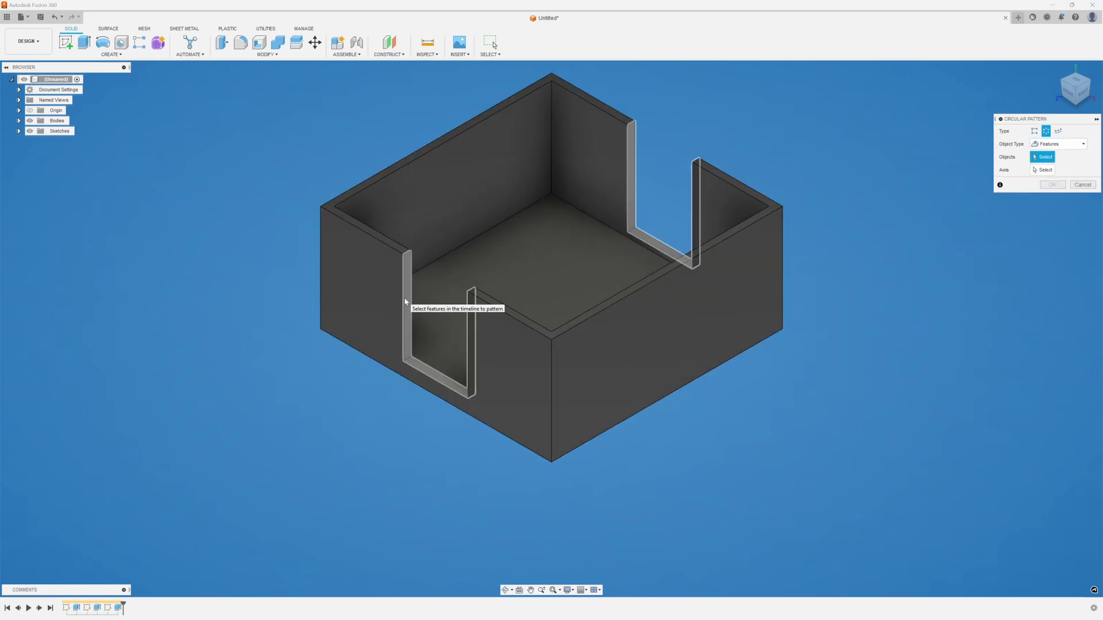
pyautogui.click(408, 301)
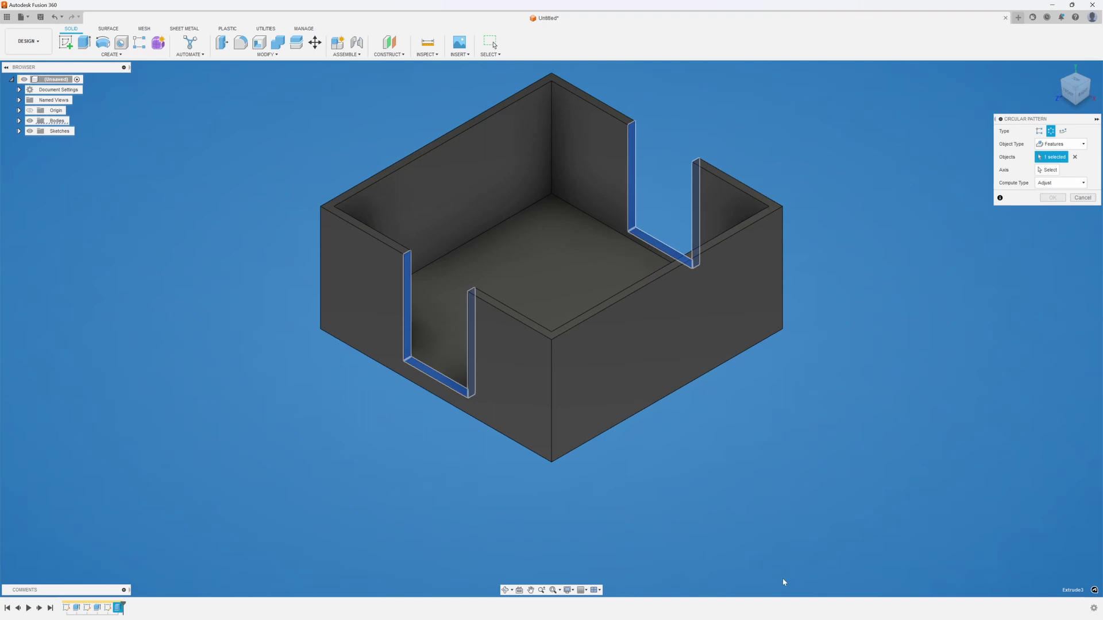
pyautogui.click(1049, 170)
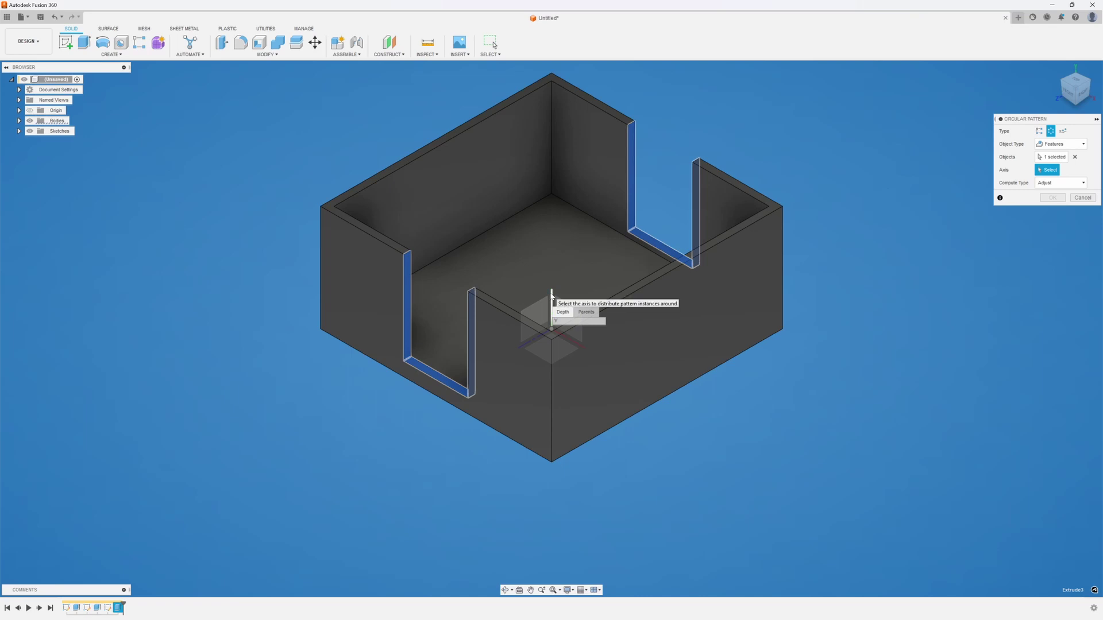
pyautogui.click(551, 296)
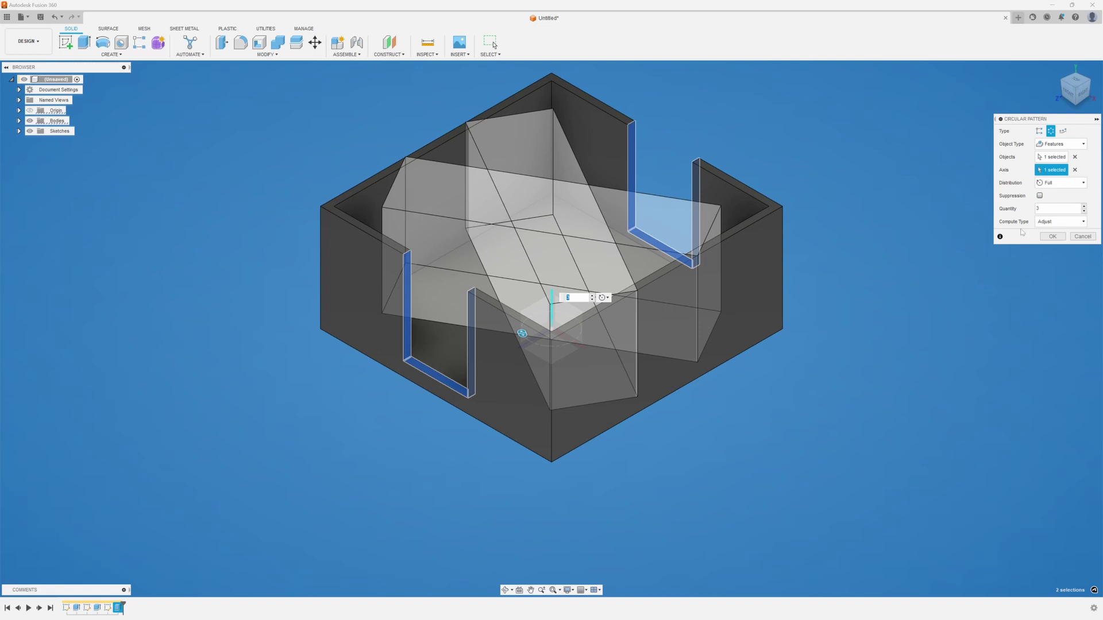
# Use quantity 2, Partial distribution at 90°, and Identical compute, then create the pattern
pyautogui.click(1055, 208)
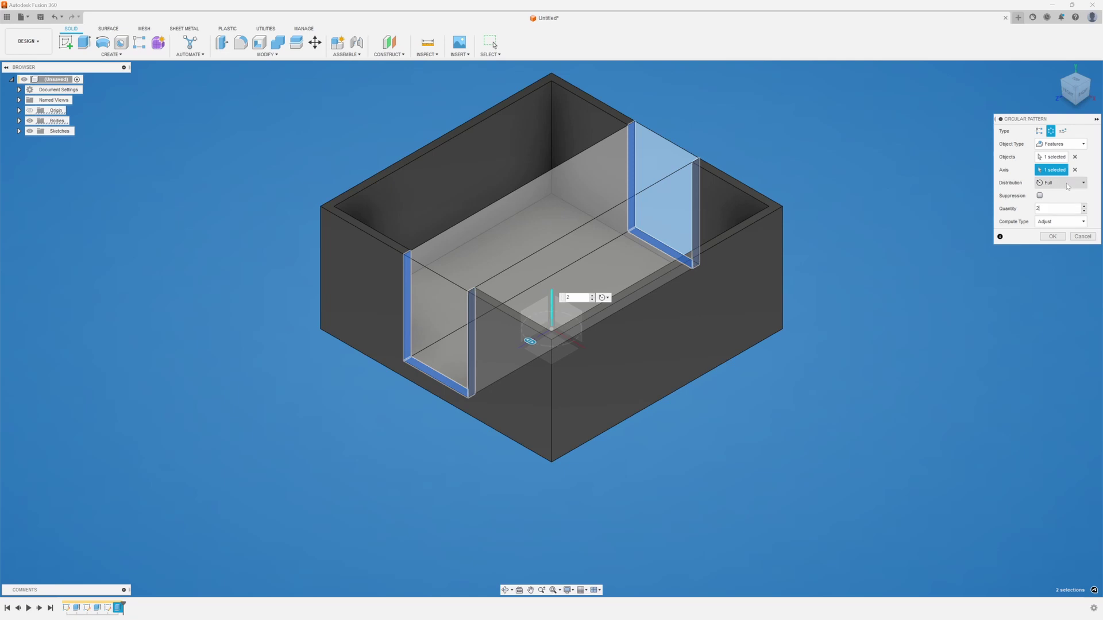
pyautogui.click(1084, 183)
pyautogui.click(1056, 211)
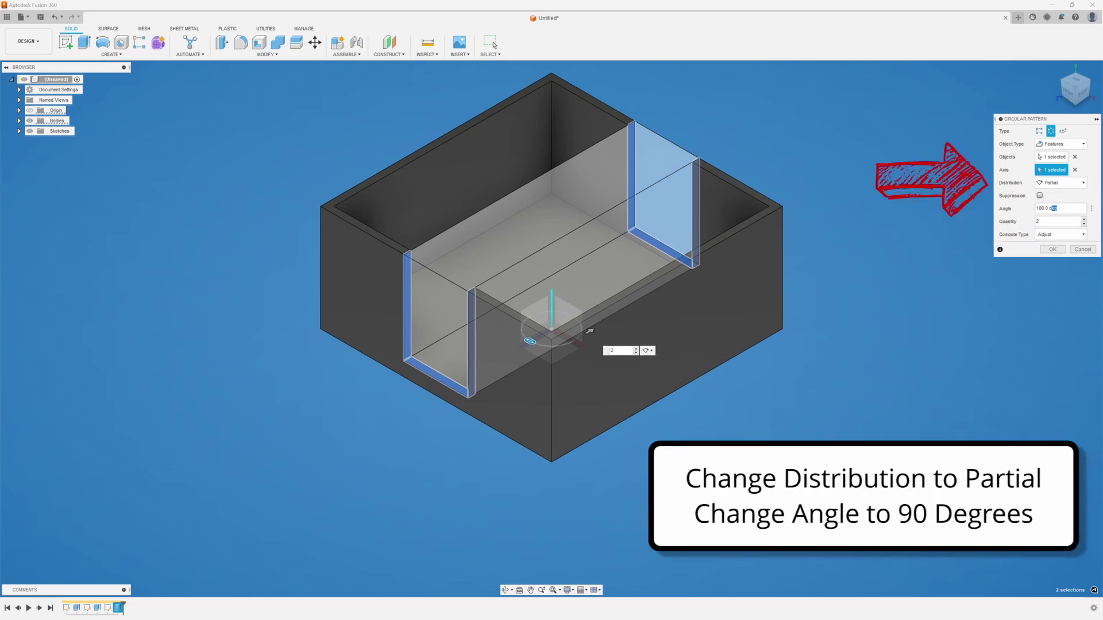
pyautogui.moveTo(1054, 208); pyautogui.dragTo(1024, 208)
pyautogui.write('90')
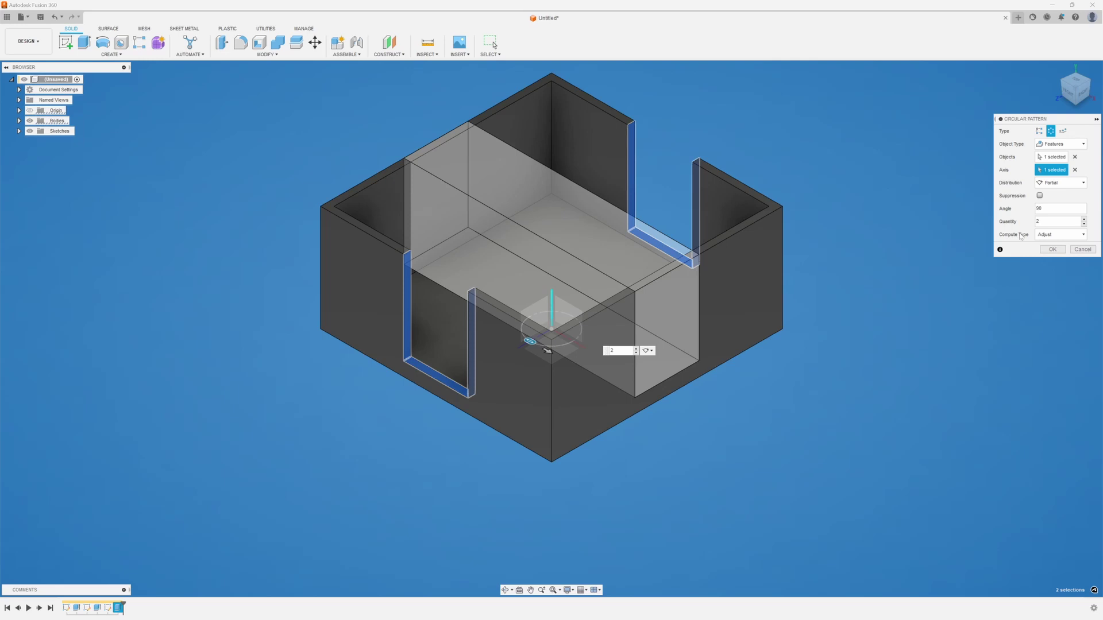
pyautogui.click(1085, 235)
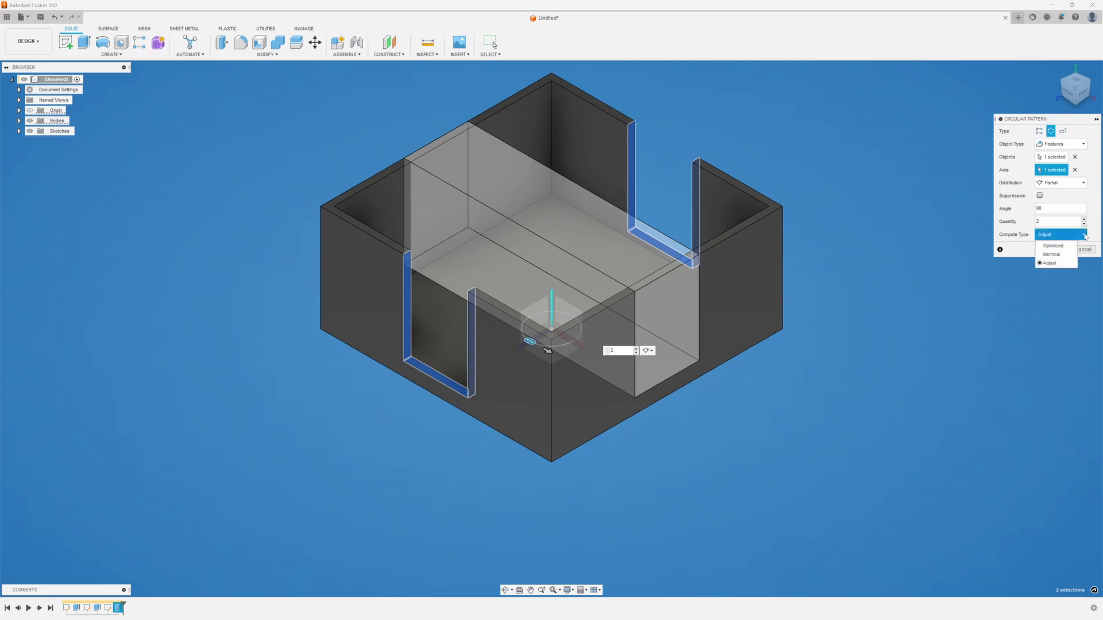
pyautogui.click(1052, 254)
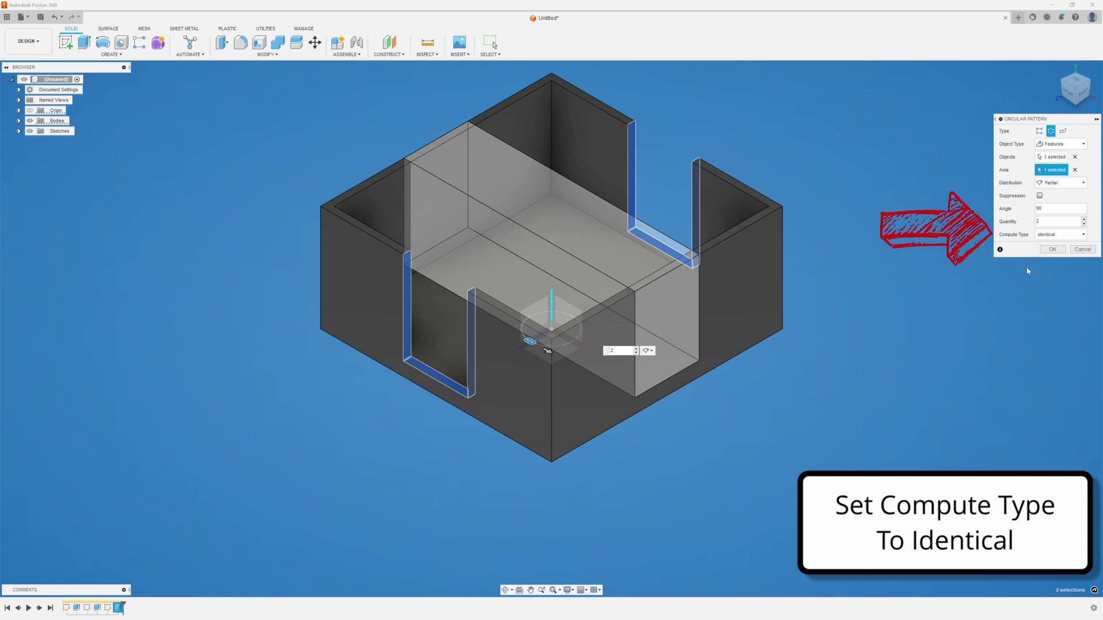
pyautogui.click(1053, 250)
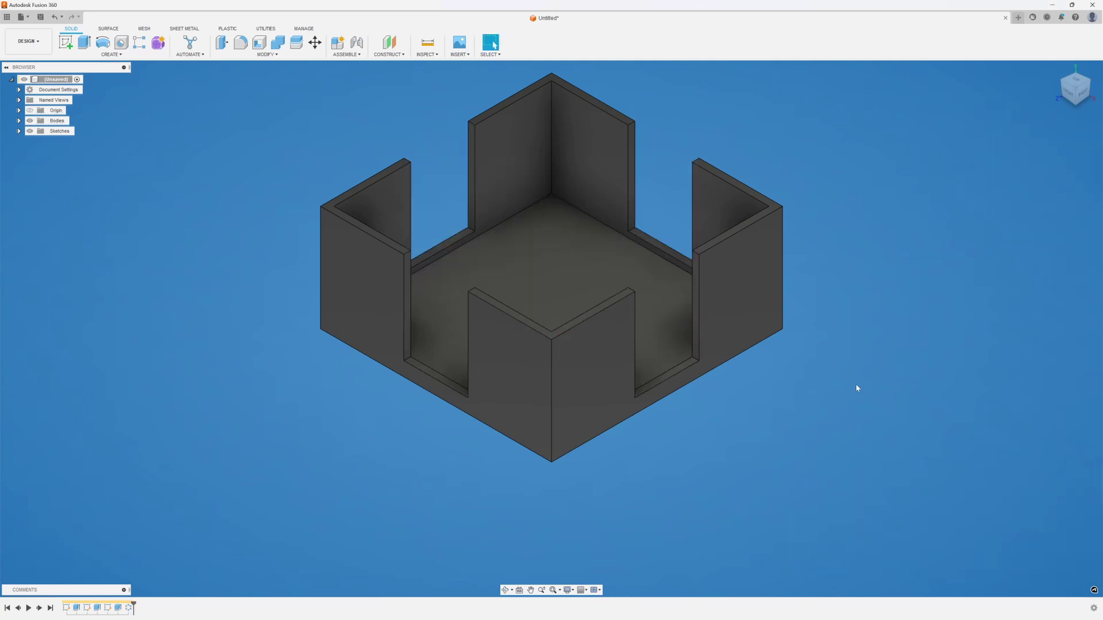
# Start a fillet on the back, left and front-left top cutout edges
pyautogui.moveTo(881, 275); pyautogui.dragTo(890, 318, button='middle')
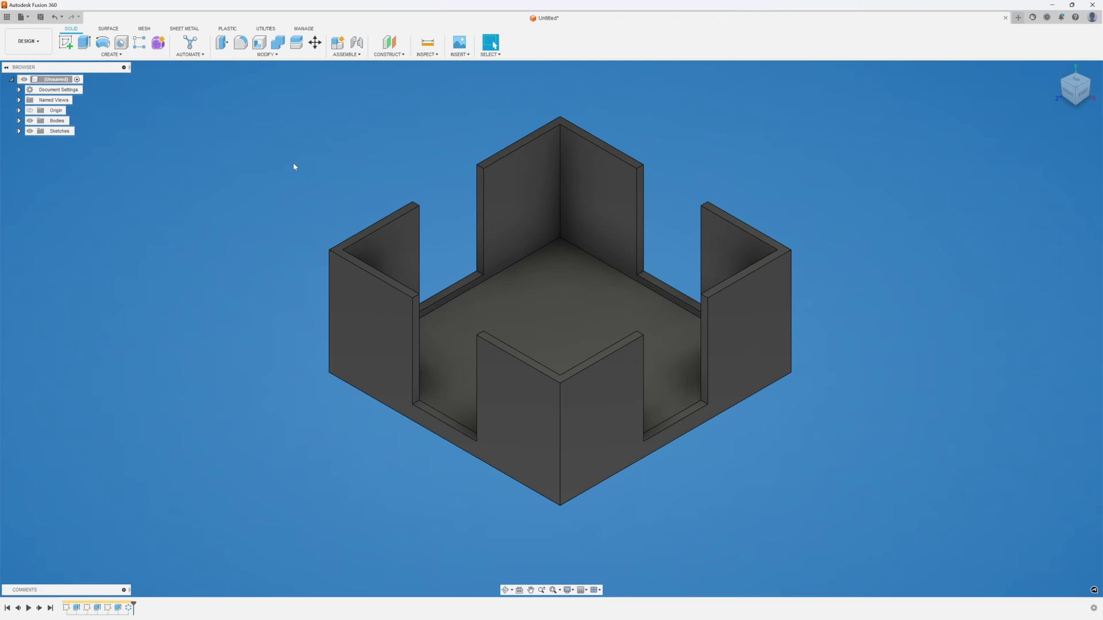
pyautogui.click(241, 44)
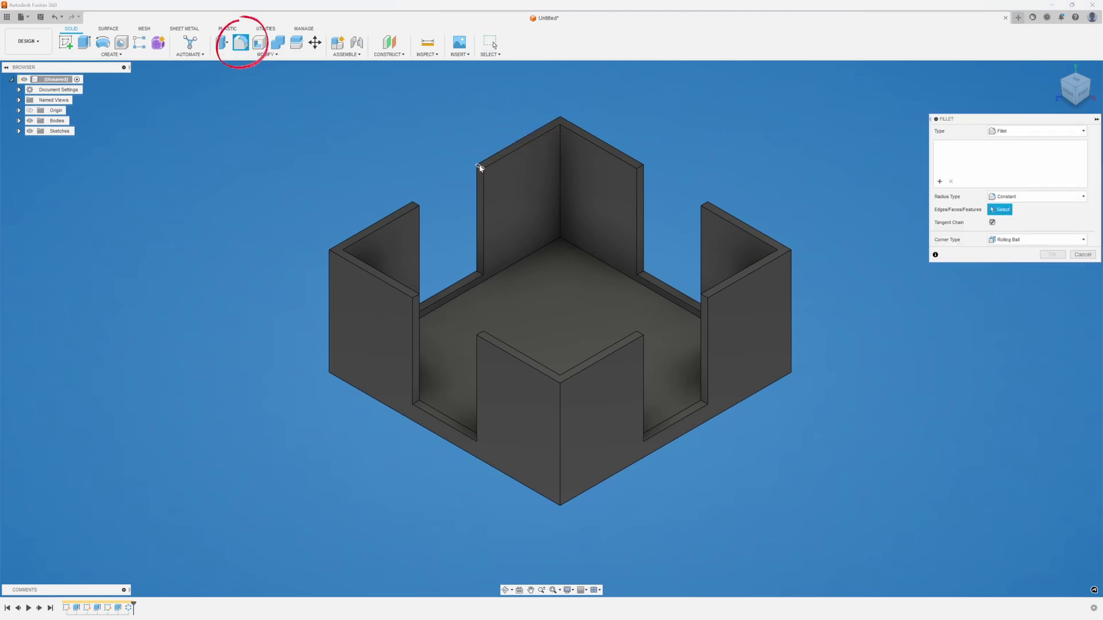
pyautogui.click(477, 171)
pyautogui.click(419, 206)
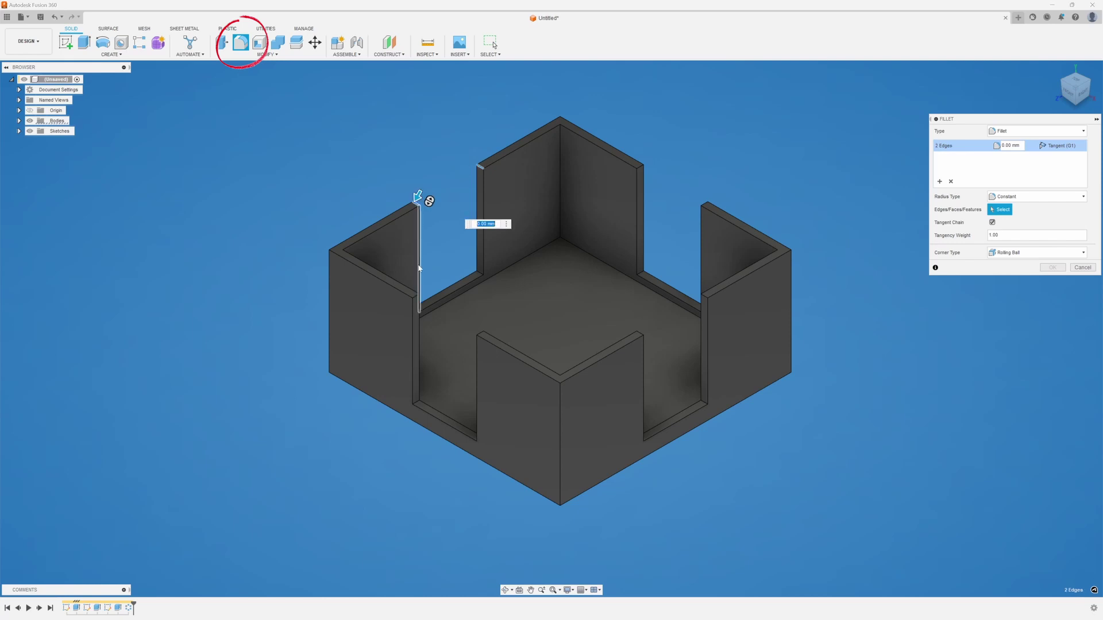
pyautogui.click(419, 296)
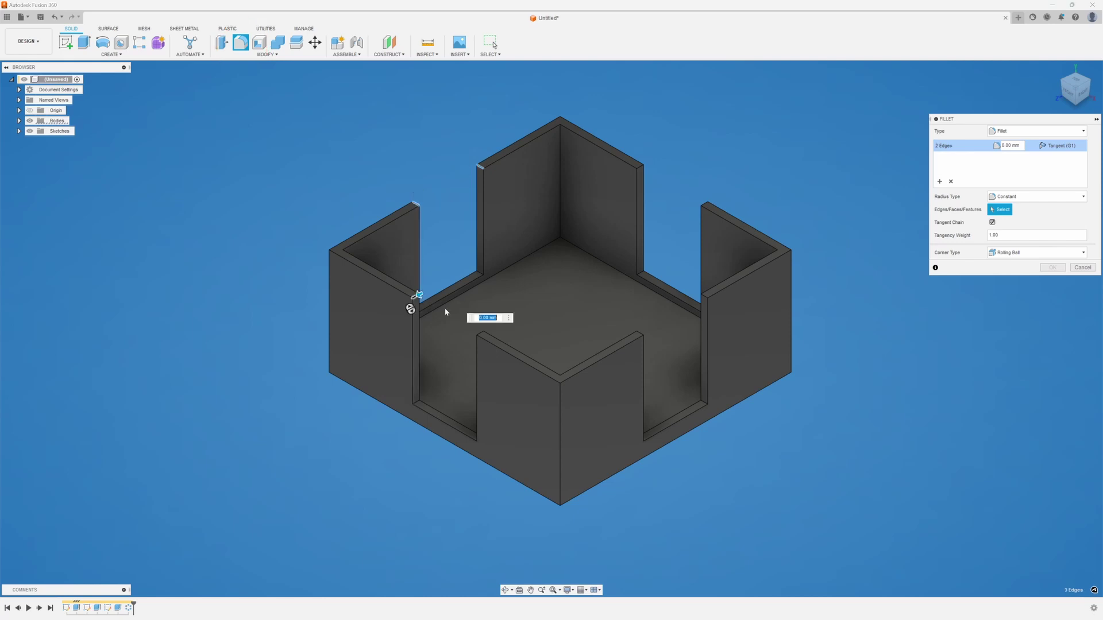
pyautogui.click(484, 336)
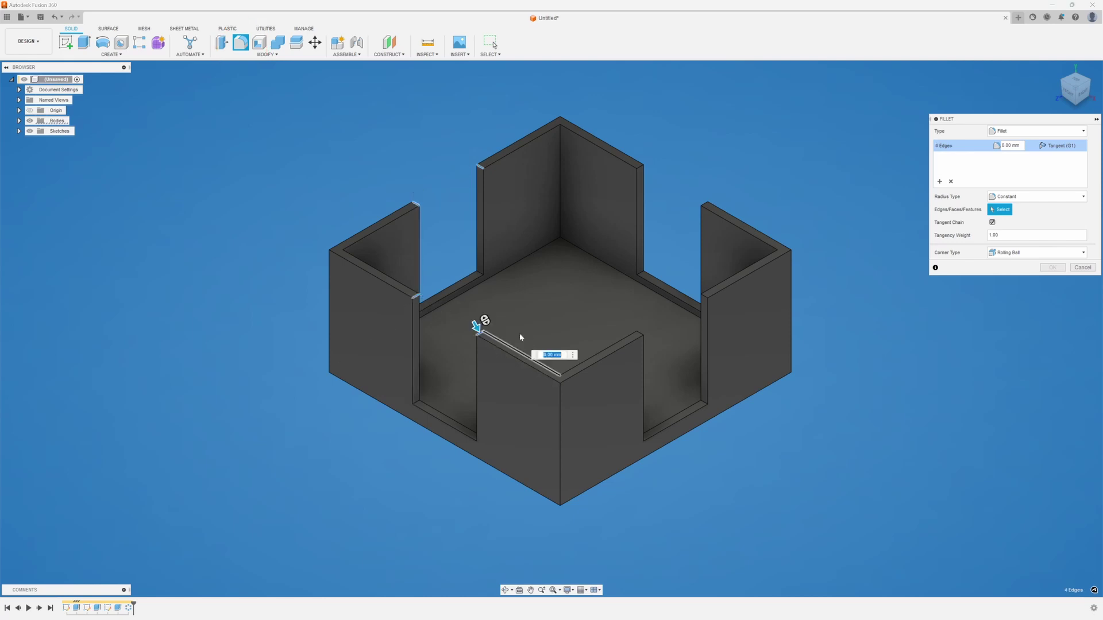
# Add the remaining front, right and back top edges and fillet them at 5 mm
pyautogui.click(632, 337)
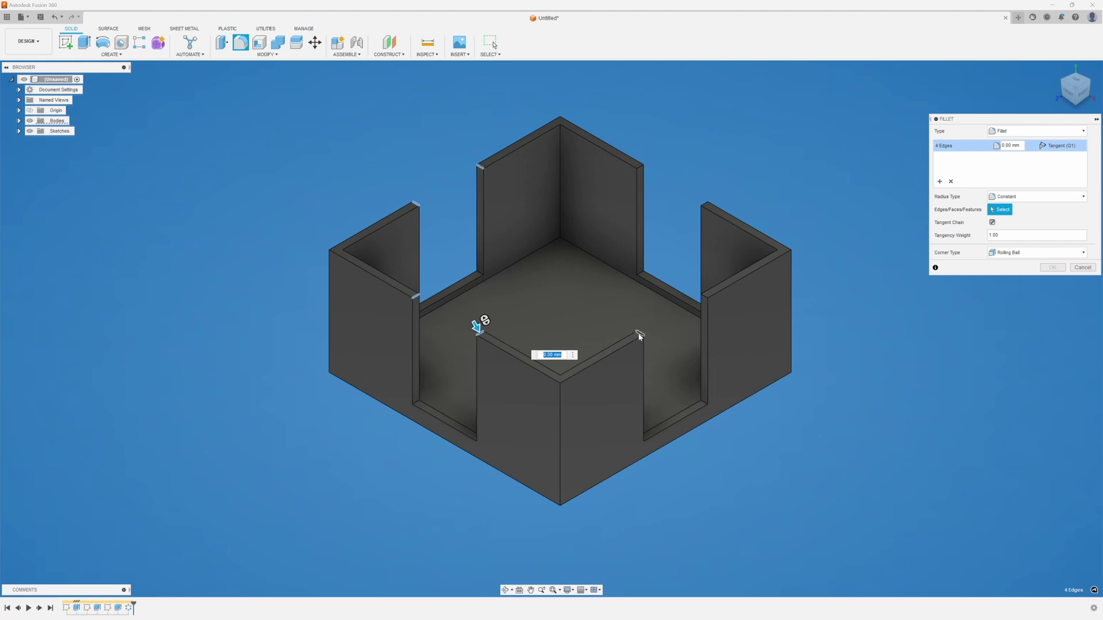
pyautogui.click(703, 297)
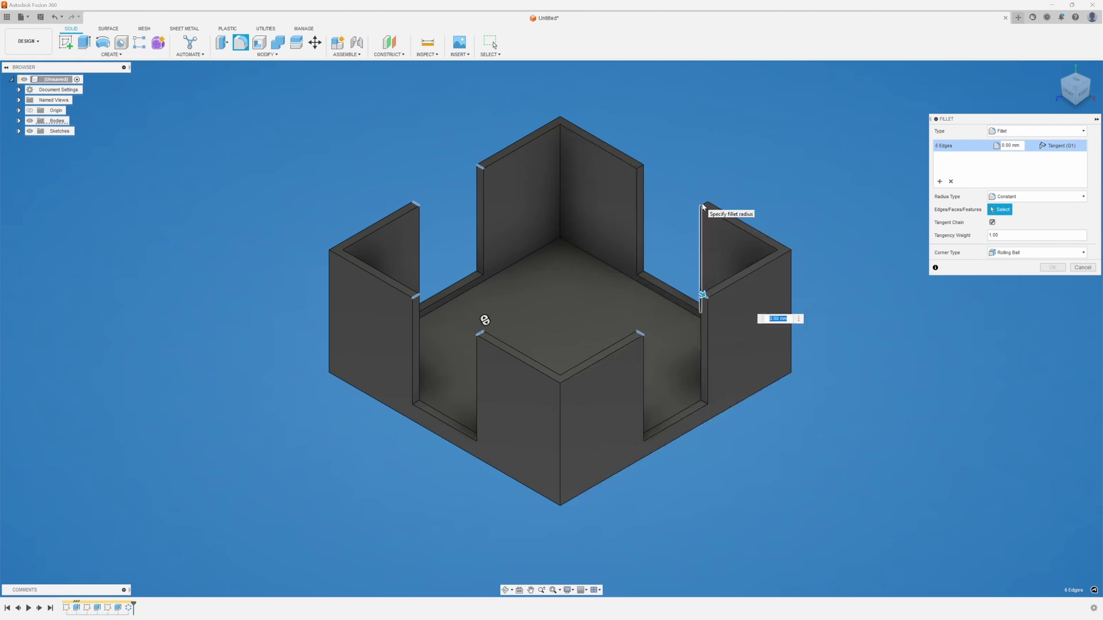
pyautogui.click(706, 205)
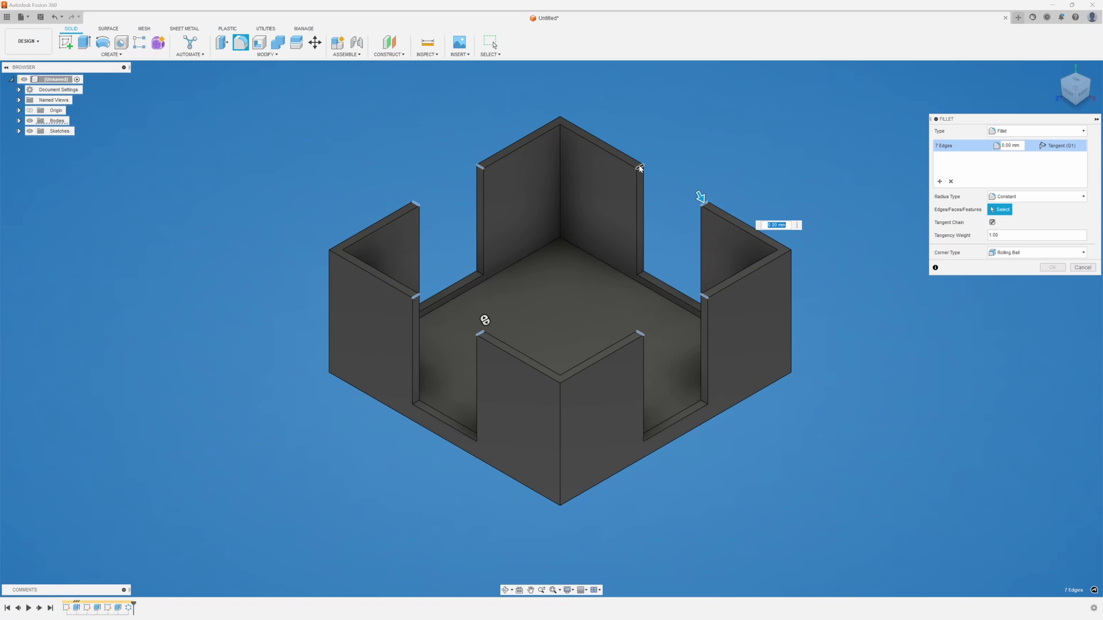
pyautogui.click(639, 164)
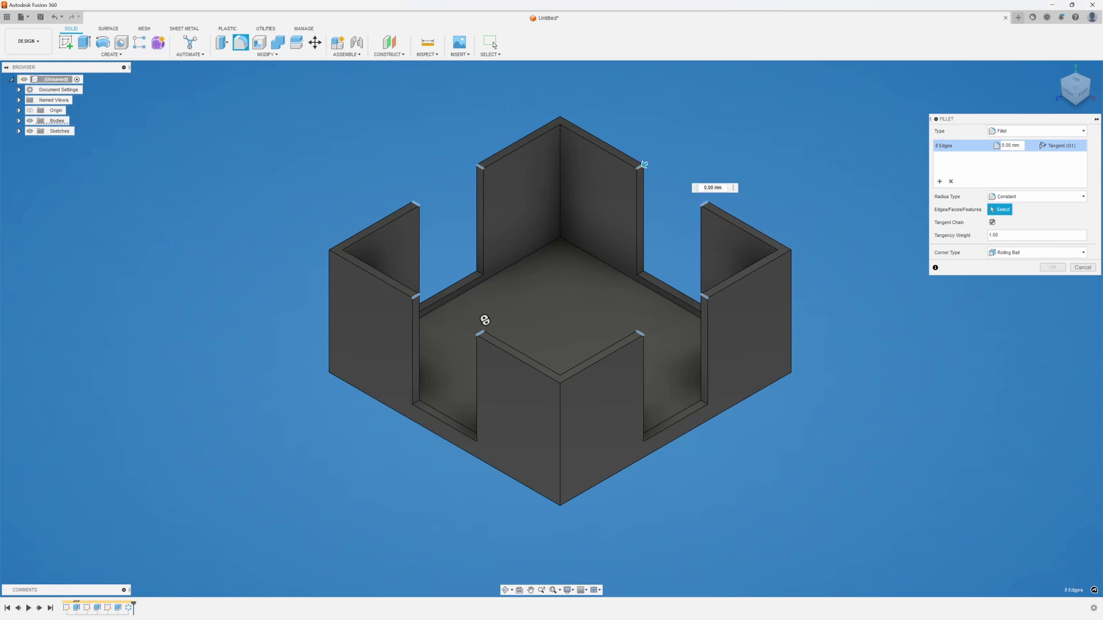
pyautogui.click(650, 186)
pyautogui.write('5')
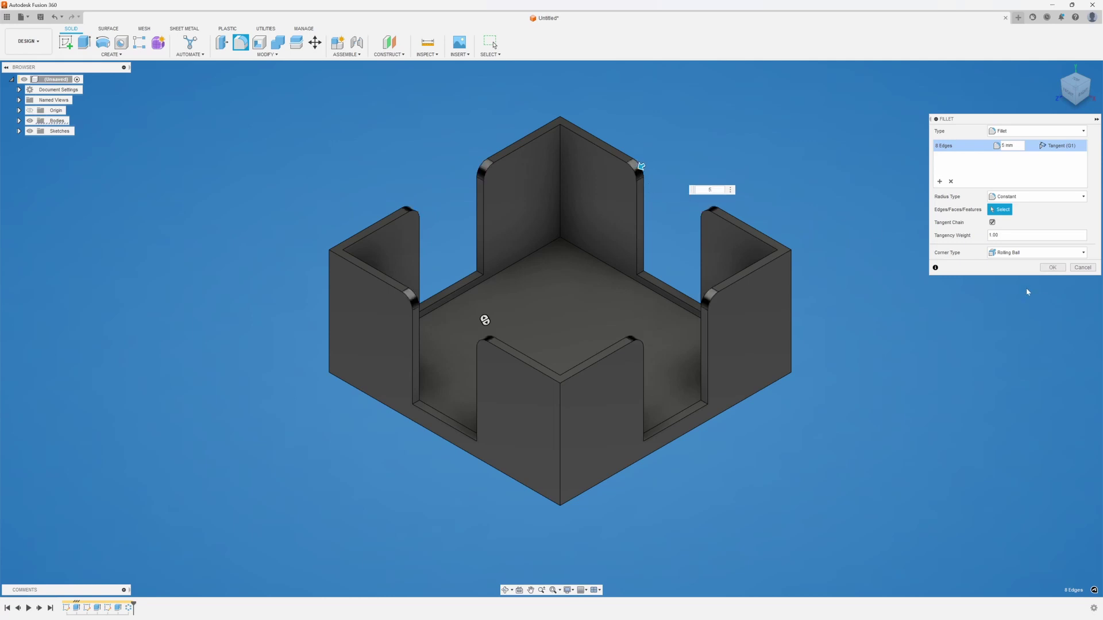
pyautogui.click(1052, 267)
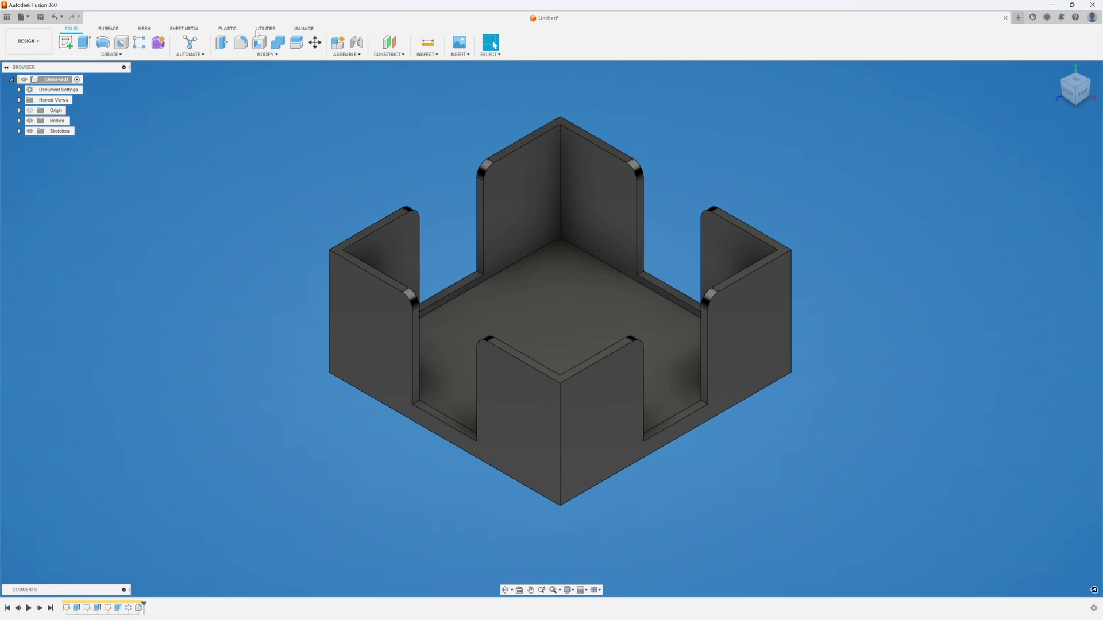
# Start a new fillet on the first four inner bottom cutout edges
pyautogui.click(241, 42)
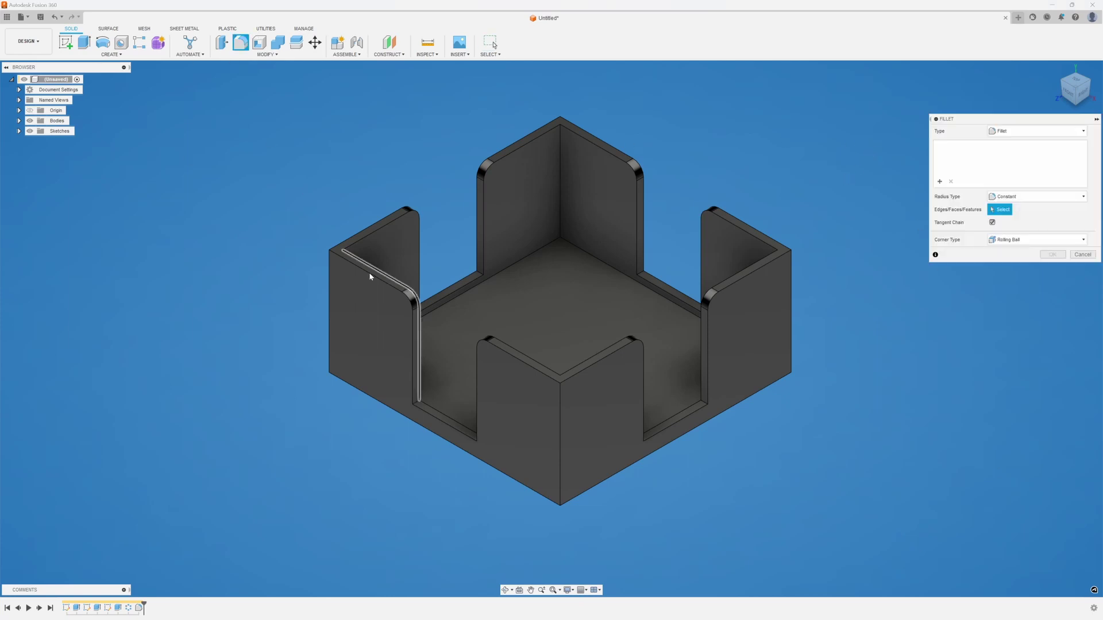
pyautogui.click(474, 278)
pyautogui.click(644, 278)
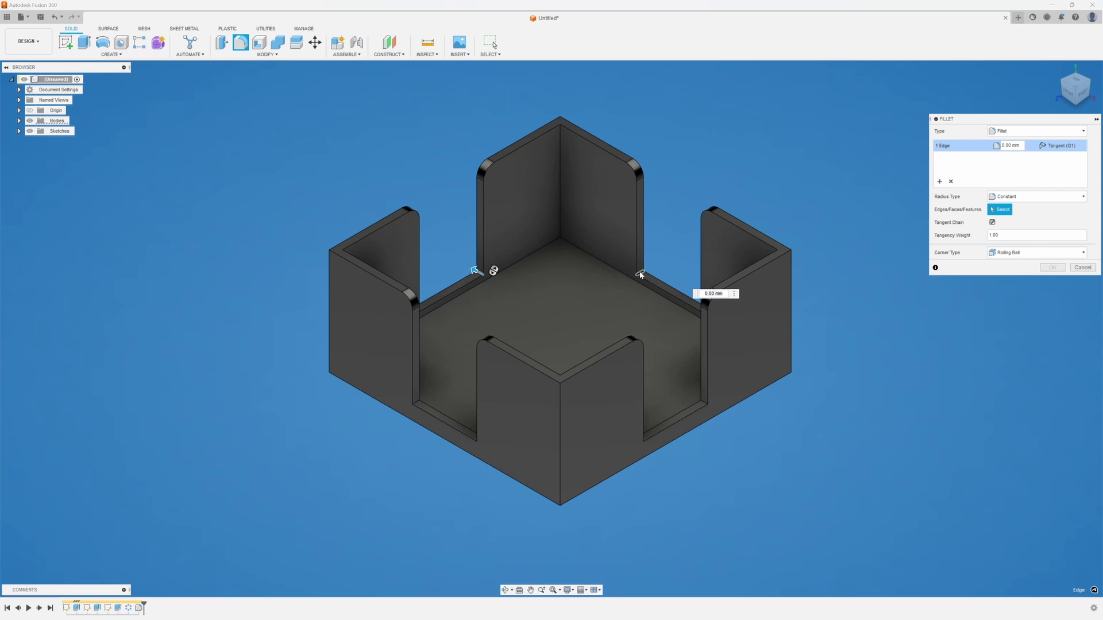
pyautogui.click(442, 430)
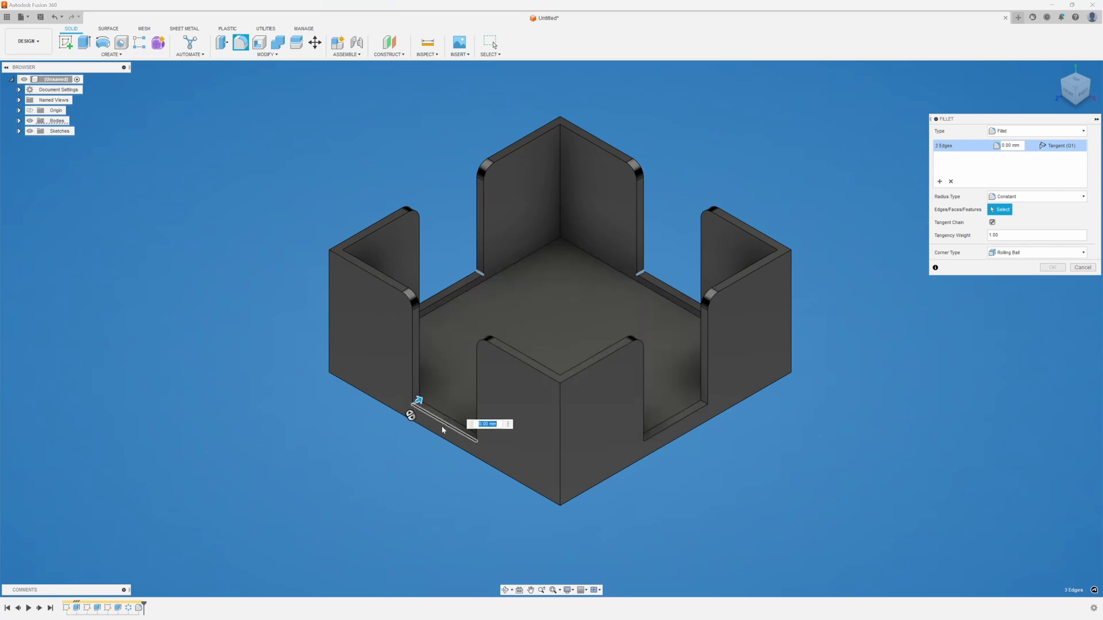
pyautogui.click(705, 406)
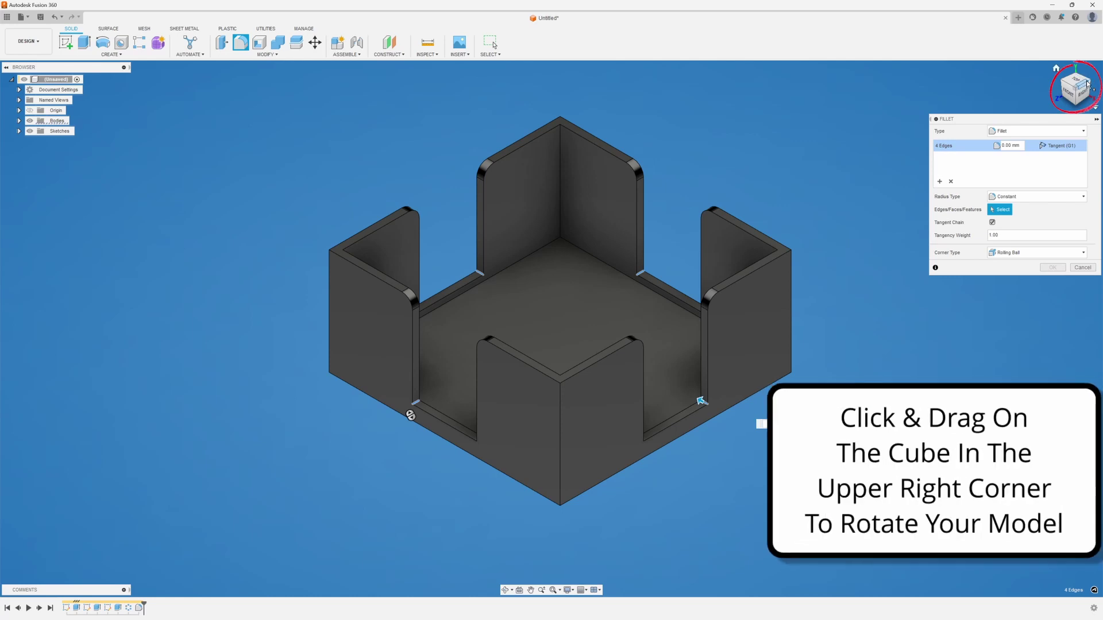
# Add the four hidden inner floor edges and apply the 5 mm fillet
pyautogui.moveTo(1091, 81); pyautogui.dragTo(773, 313)
pyautogui.click(382, 394)
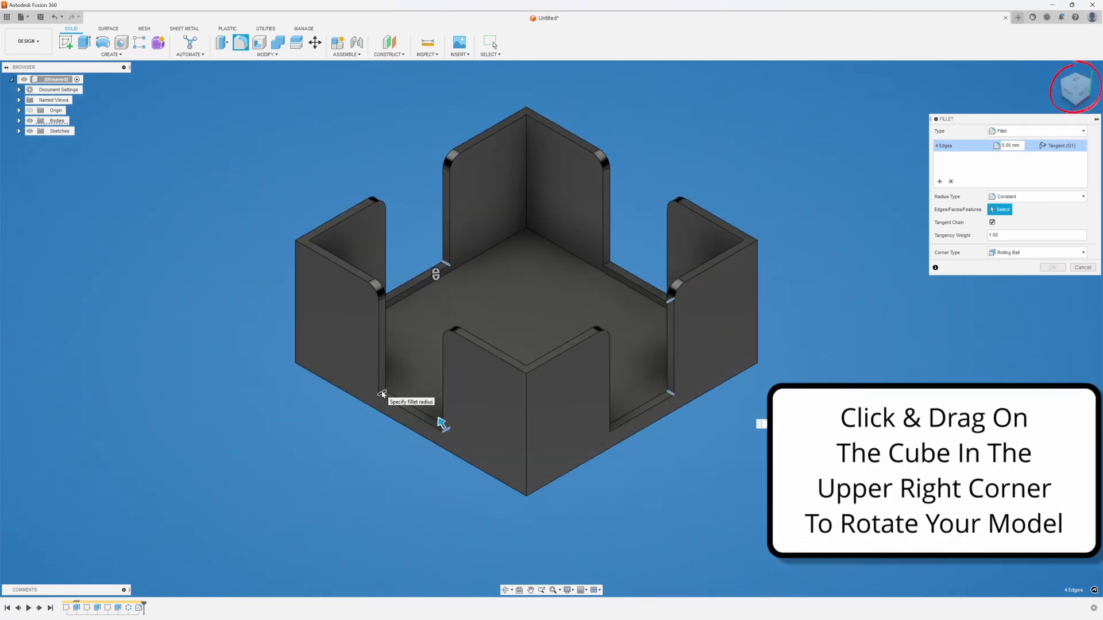
pyautogui.click(609, 265)
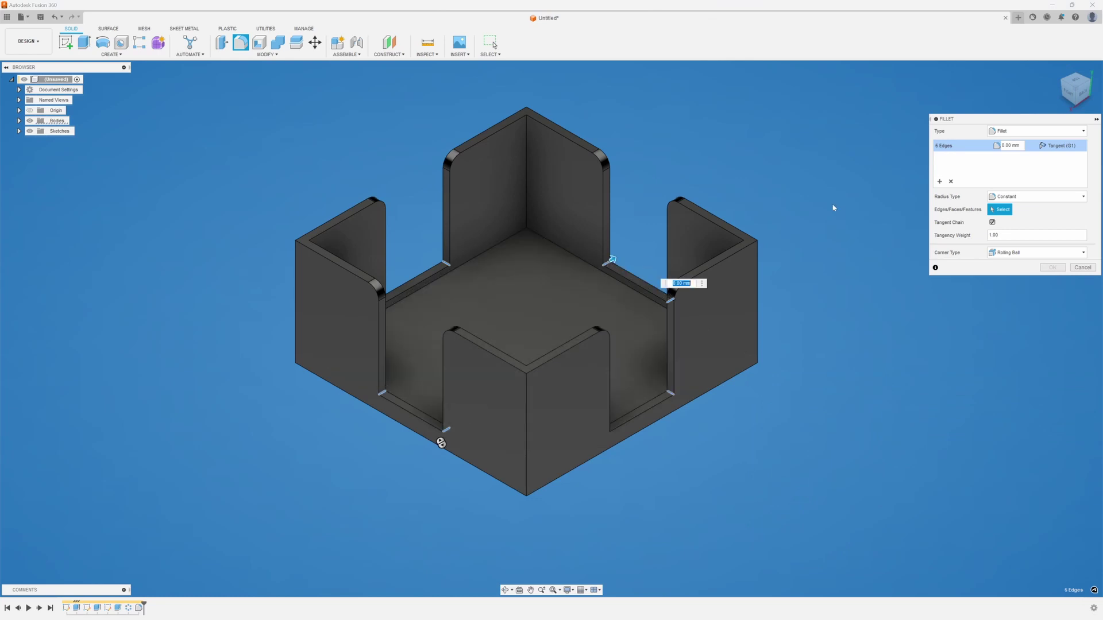
pyautogui.click(1091, 85)
pyautogui.click(588, 240)
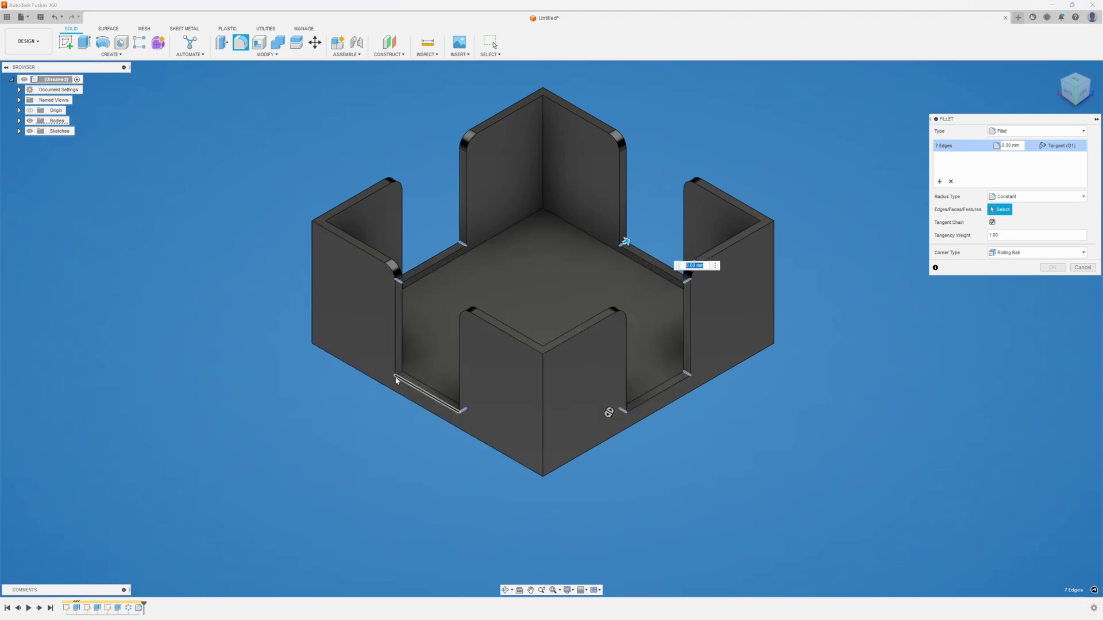
pyautogui.click(425, 389)
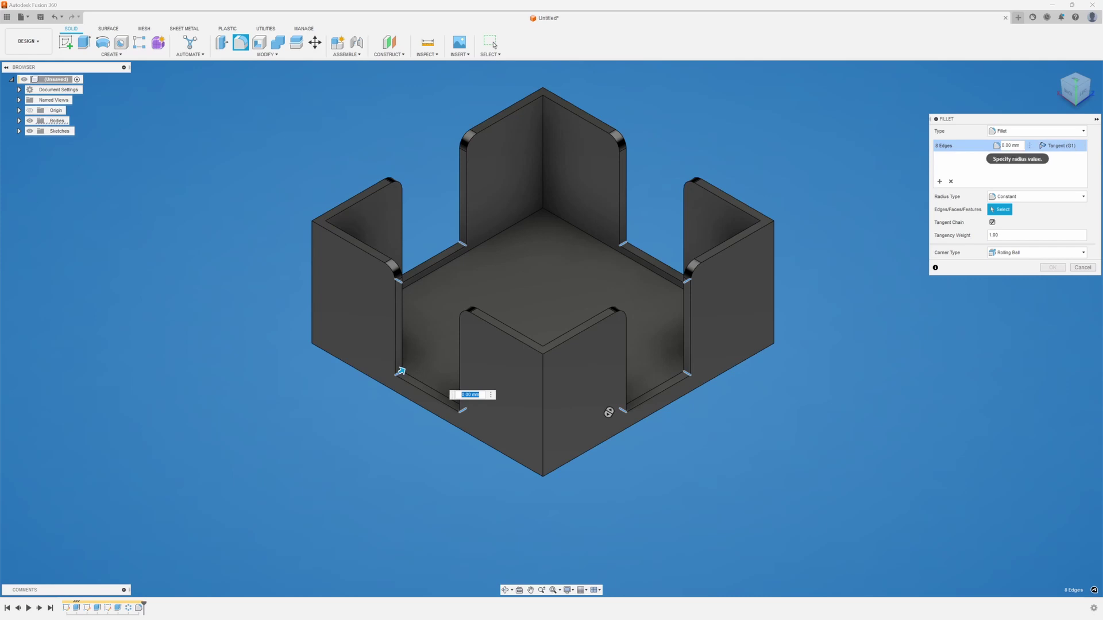
pyautogui.click(1010, 145)
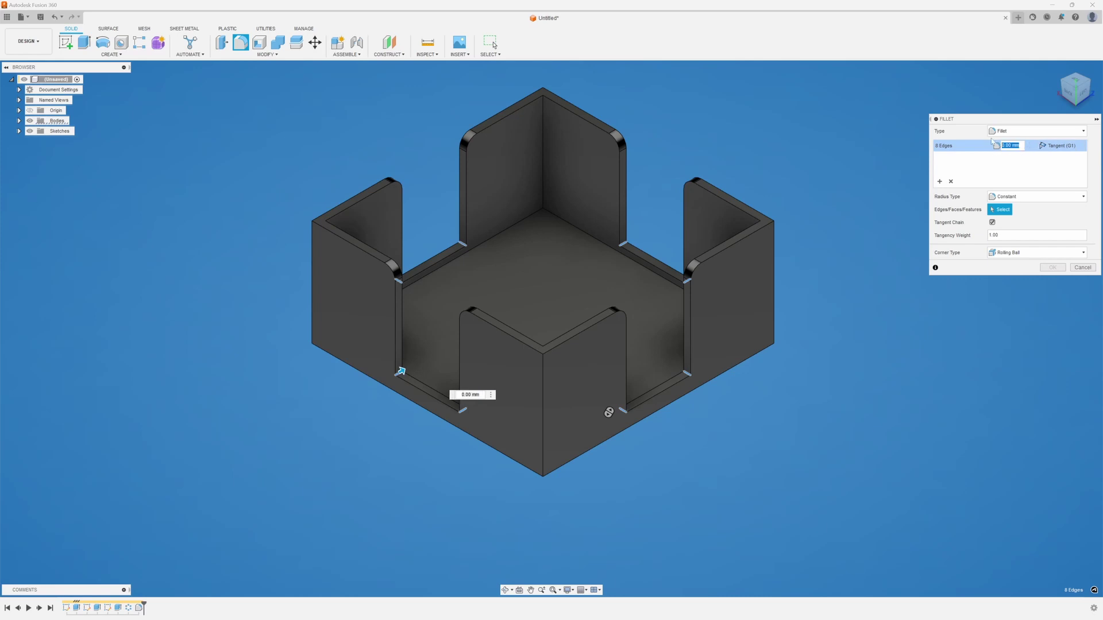
pyautogui.press('Return')
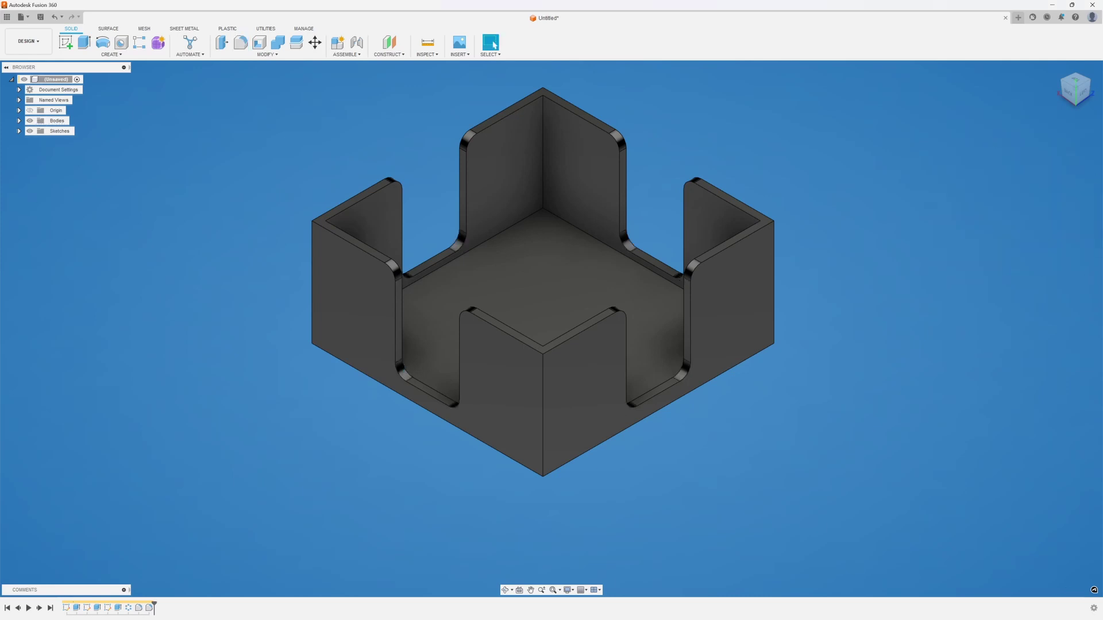
# Fillet the box's four outer vertical corner edges with a 2 mm radius
pyautogui.moveTo(1070, 88)
pyautogui.mouseDown()
pyautogui.moveTo(1074, 100)
pyautogui.moveTo(1077, 75)
pyautogui.moveTo(1072, 92)
pyautogui.mouseUp()
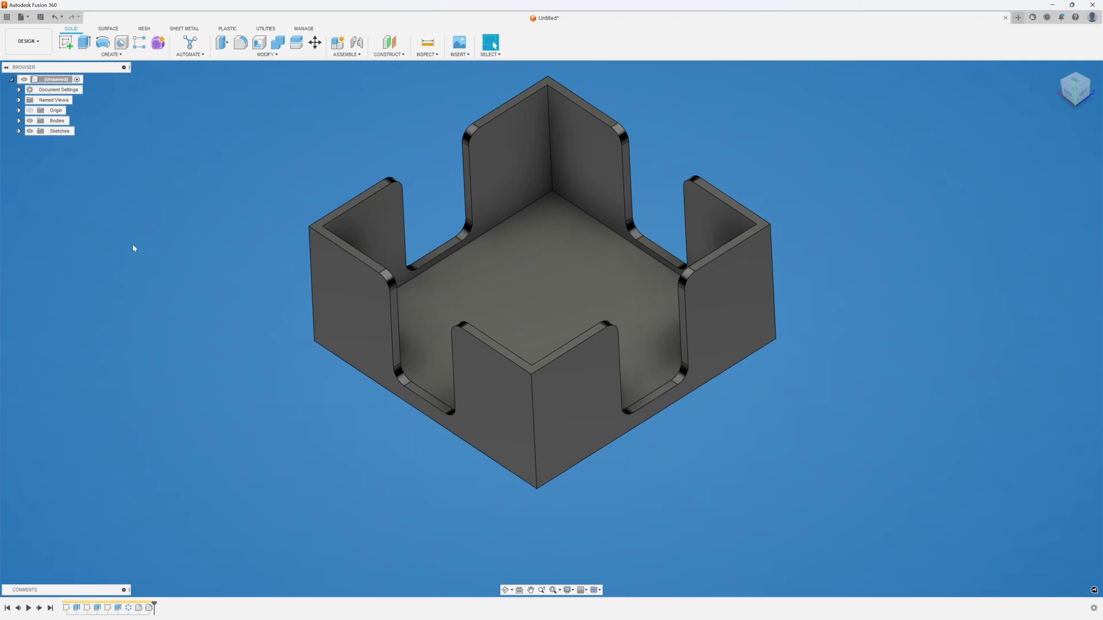
pyautogui.click(240, 42)
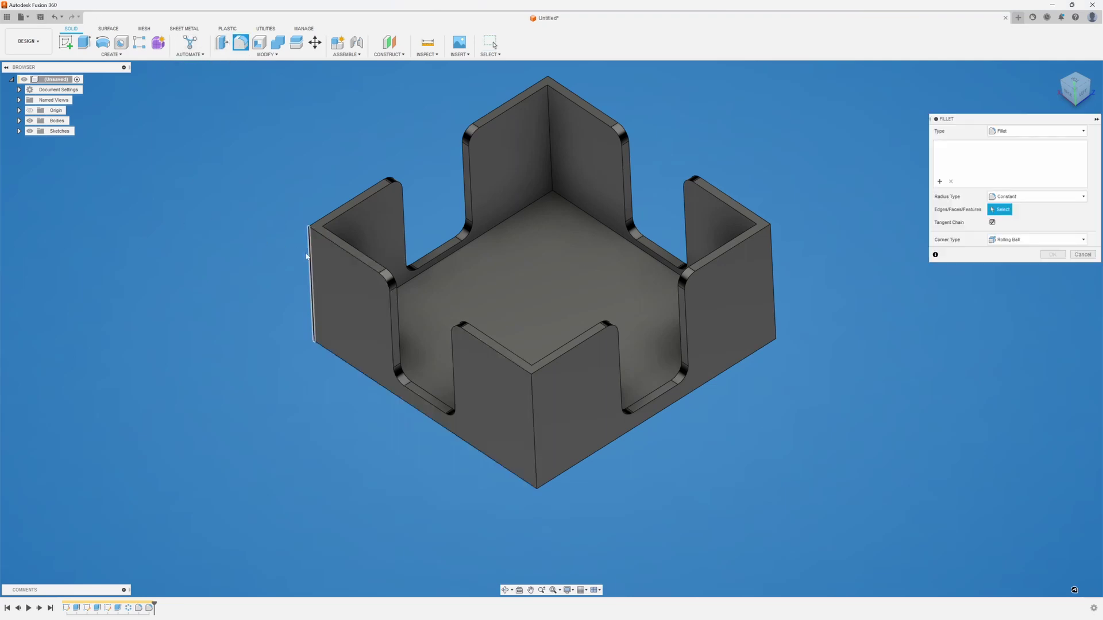
pyautogui.click(309, 252)
pyautogui.click(533, 421)
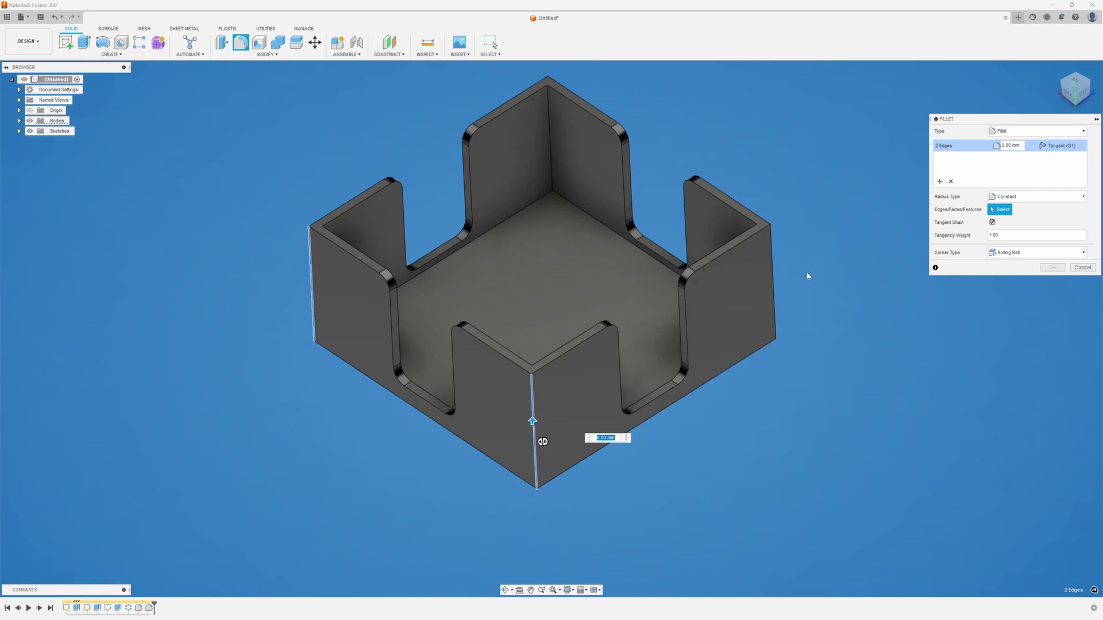
pyautogui.click(772, 253)
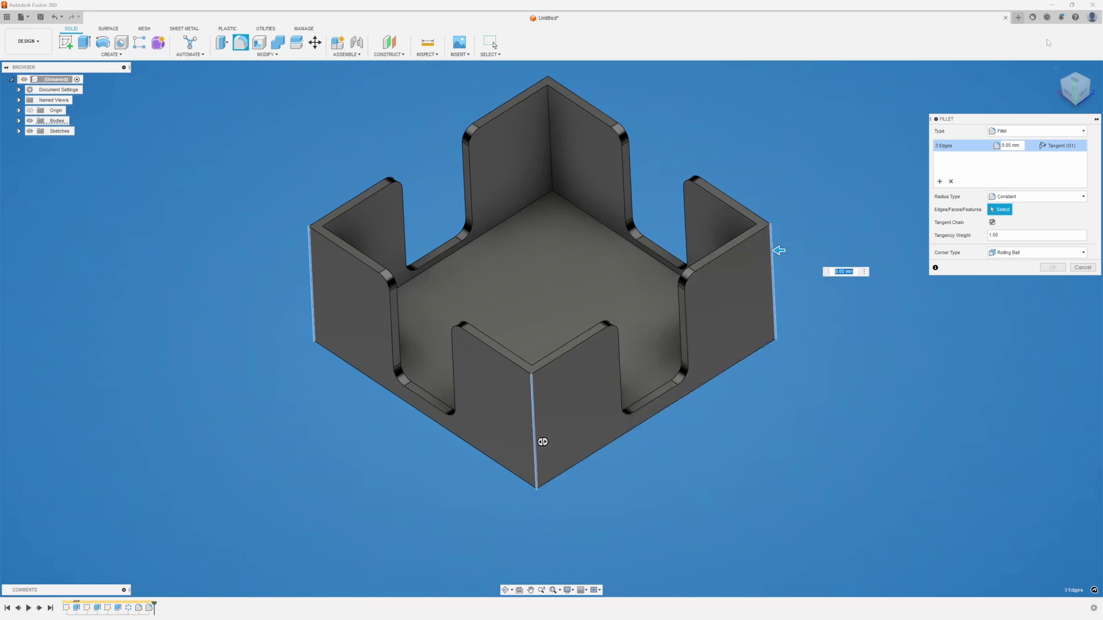
pyautogui.click(1059, 79)
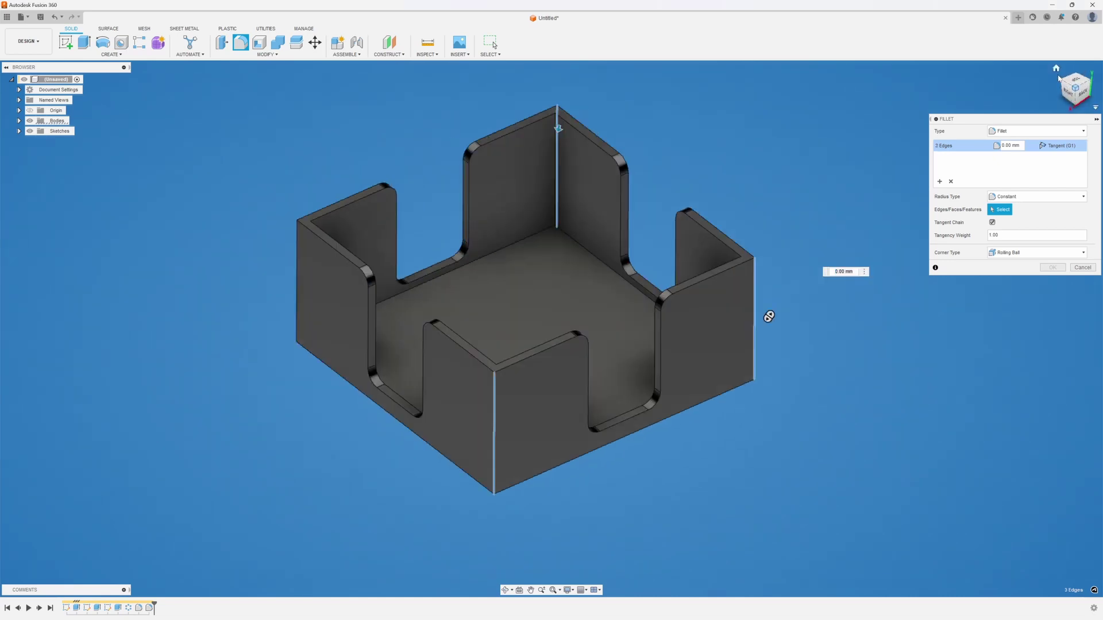
pyautogui.click(296, 280)
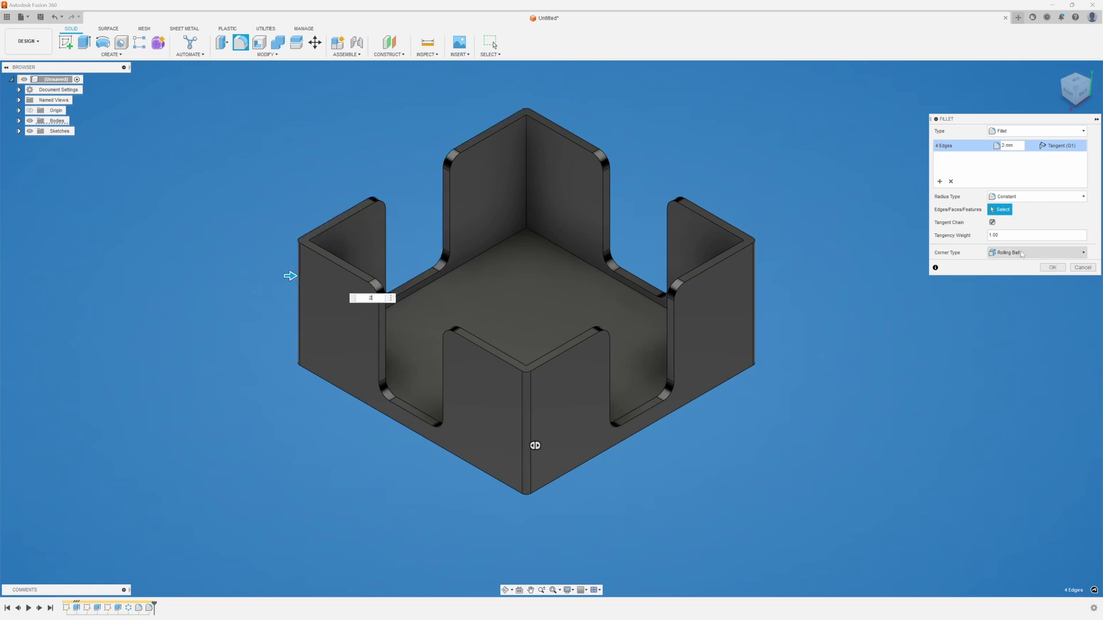
pyautogui.click(1053, 267)
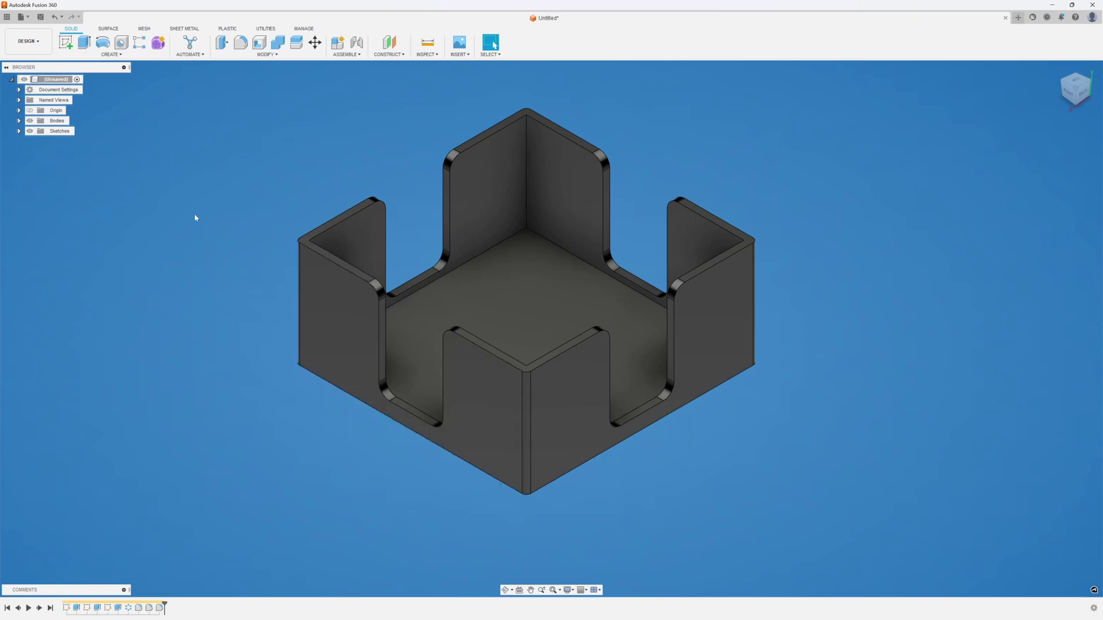
# Fillet the 40-edge top rim chain, including the thumb cutouts, at 1.2 mm
pyautogui.click(241, 45)
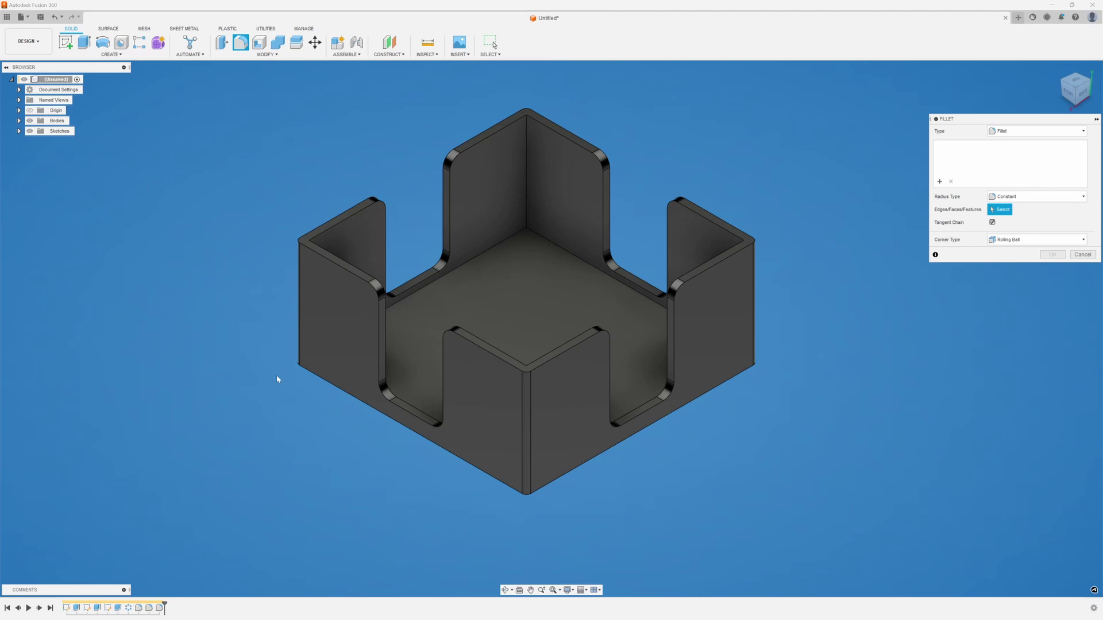
pyautogui.click(331, 265)
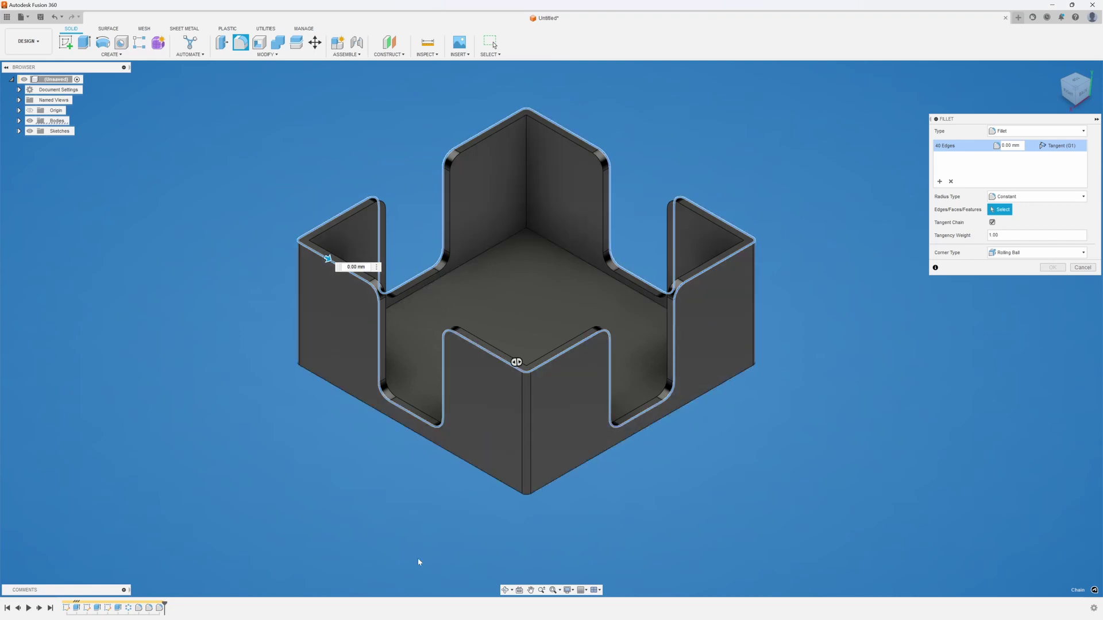
pyautogui.click(356, 268)
pyautogui.write('1.6')
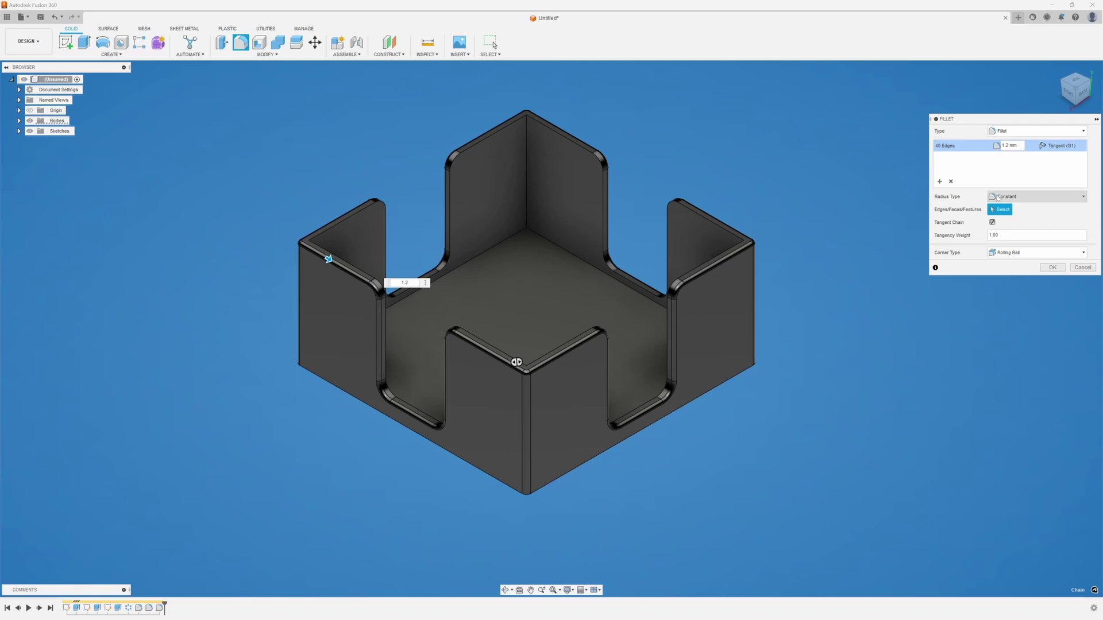
pyautogui.click(1054, 269)
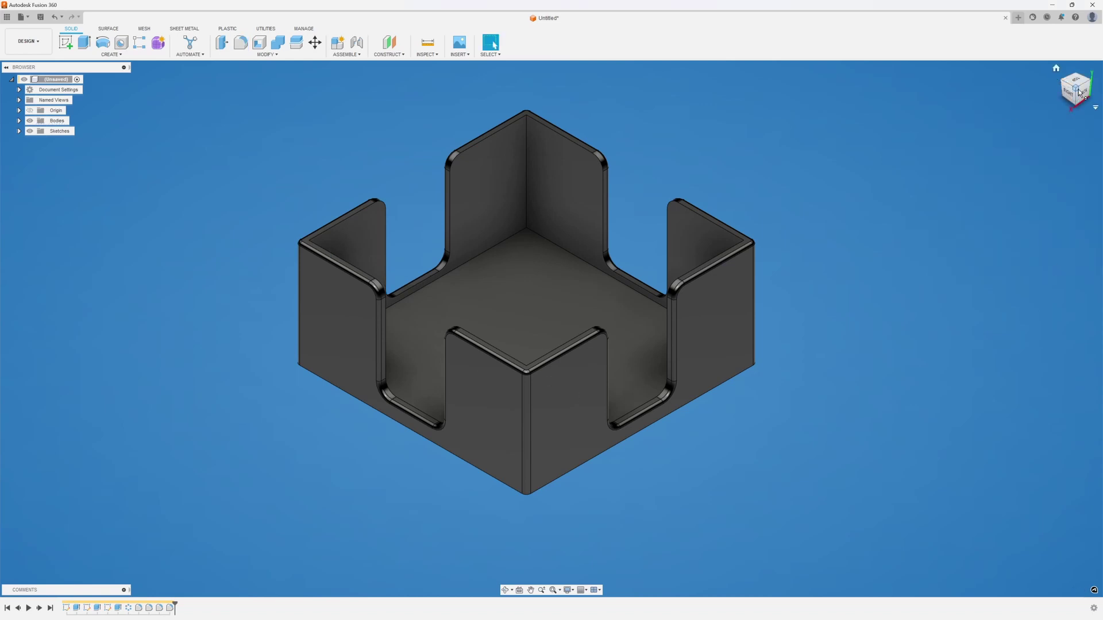
# Turn the model to its underside and start a sketch on the bottom face
pyautogui.click(1057, 69)
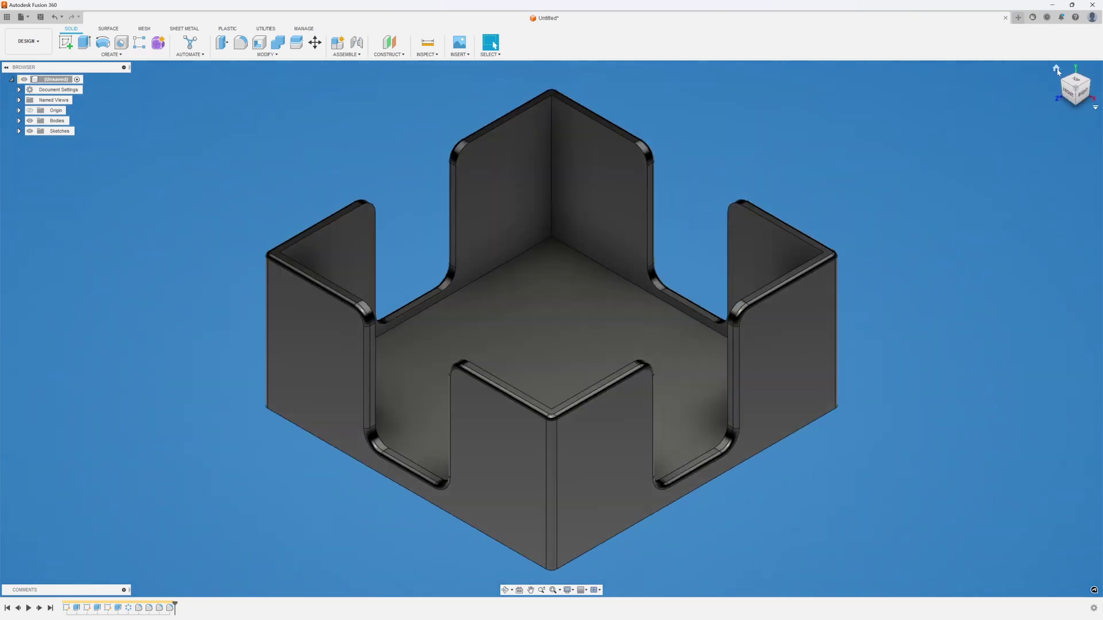
pyautogui.click(1076, 104)
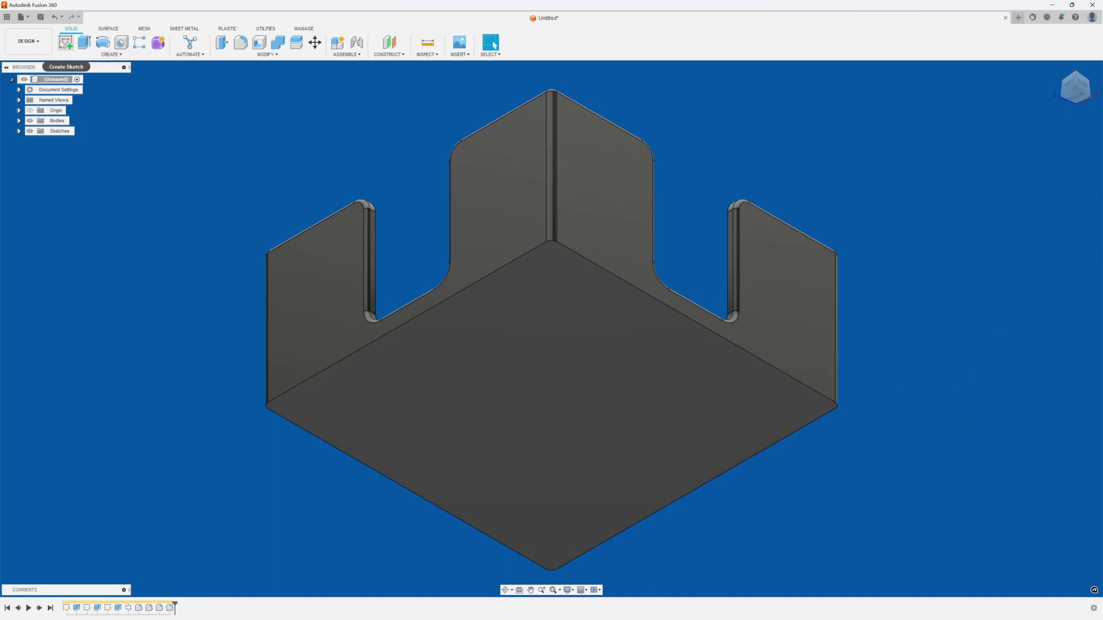
pyautogui.click(66, 42)
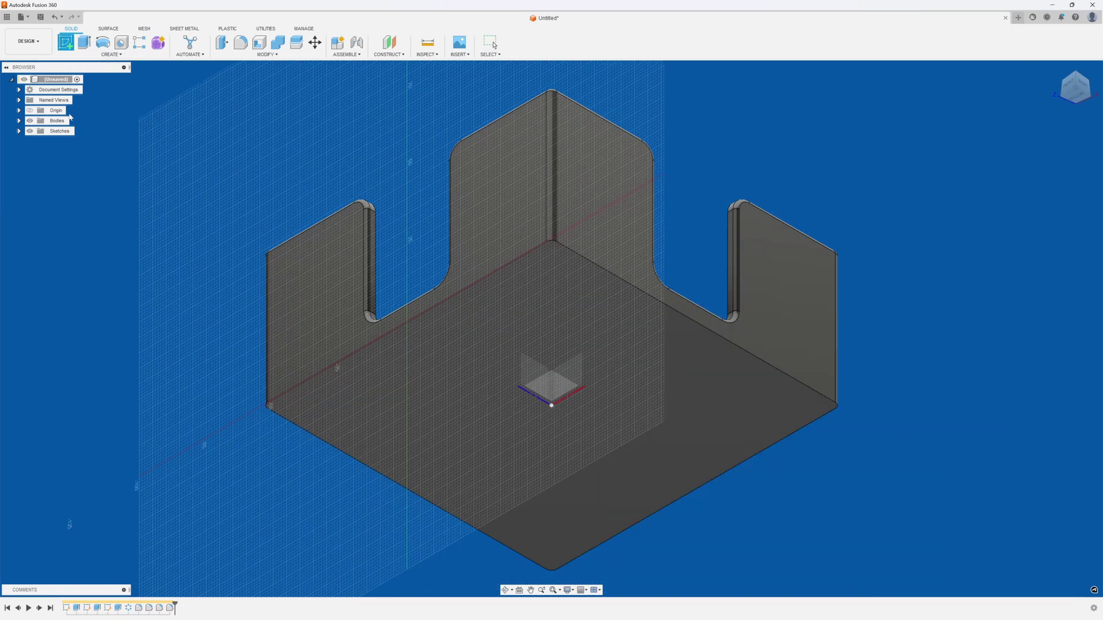
pyautogui.click(387, 421)
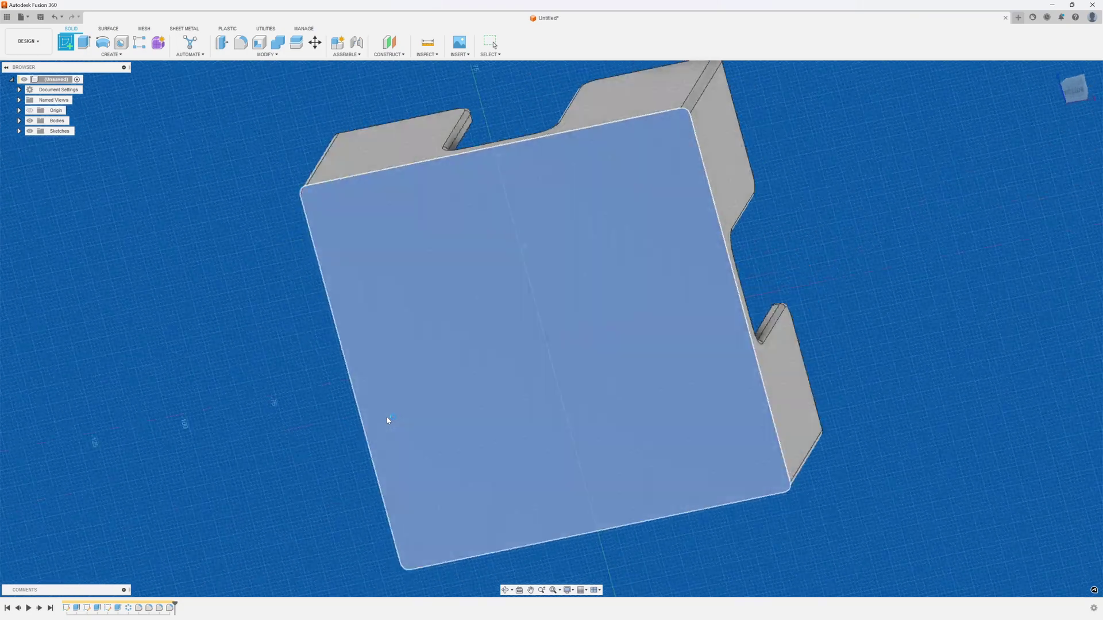
# Draw four center-diameter circles near the base's four corners
pyautogui.click(103, 42)
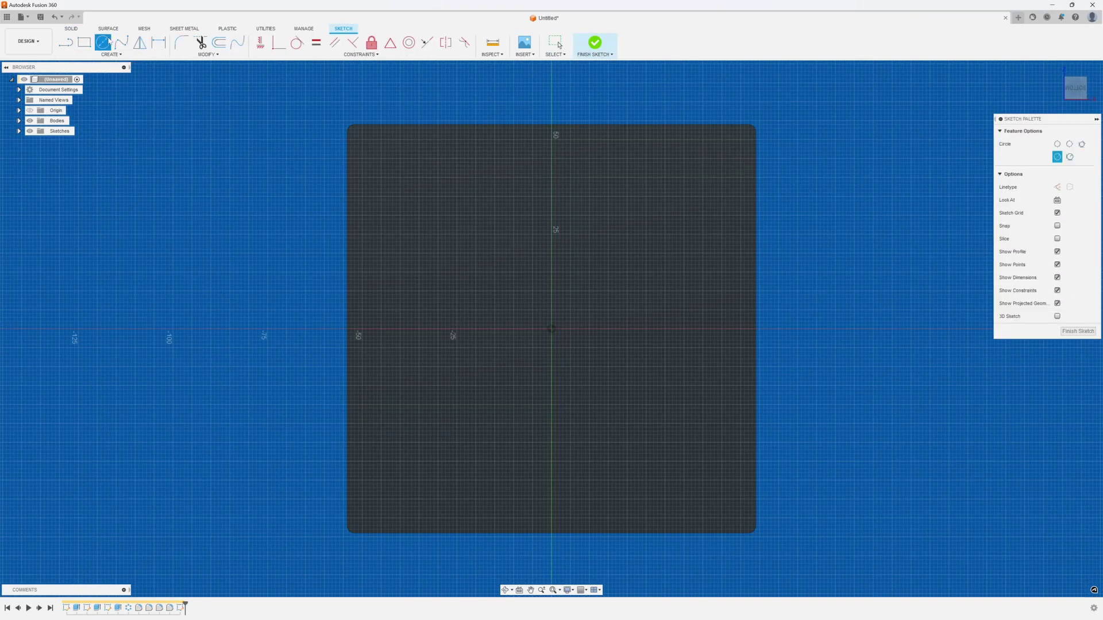
pyautogui.click(416, 167)
pyautogui.click(418, 182)
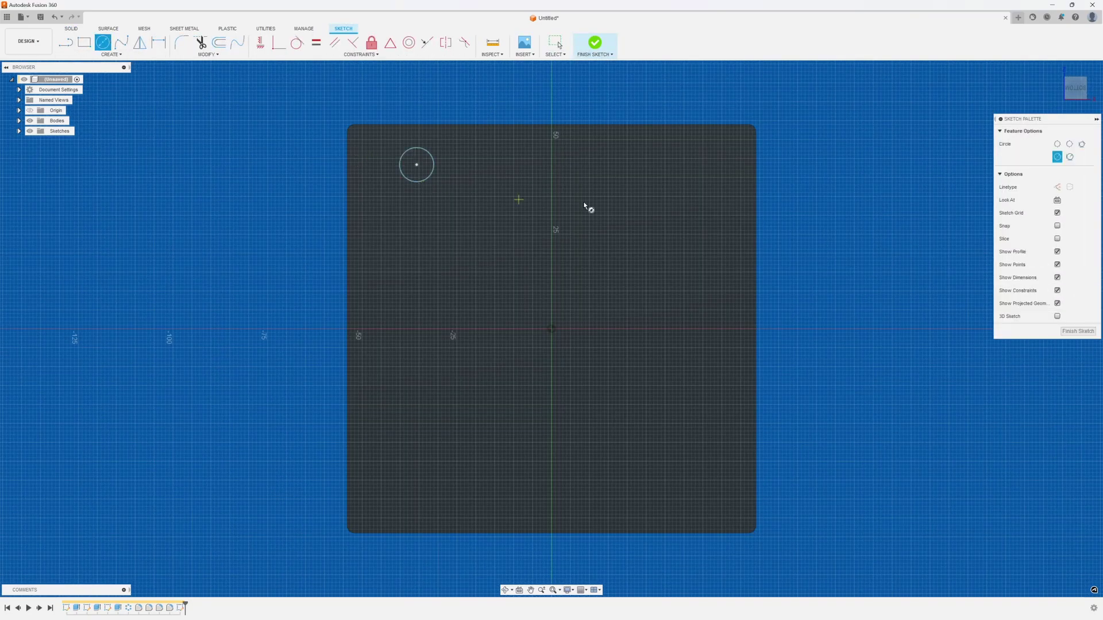
pyautogui.click(711, 180)
pyautogui.click(697, 211)
pyautogui.click(437, 452)
pyautogui.click(457, 436)
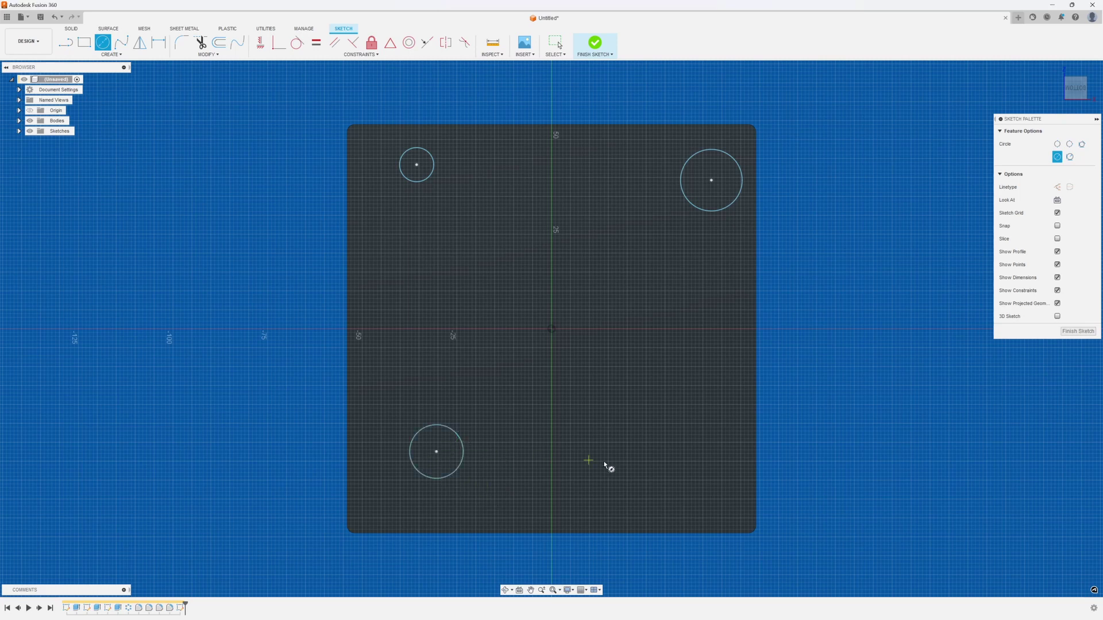
pyautogui.click(632, 467)
pyautogui.click(646, 449)
# Dimension the top-left circle to a 10.4 mm diameter
pyautogui.click(158, 42)
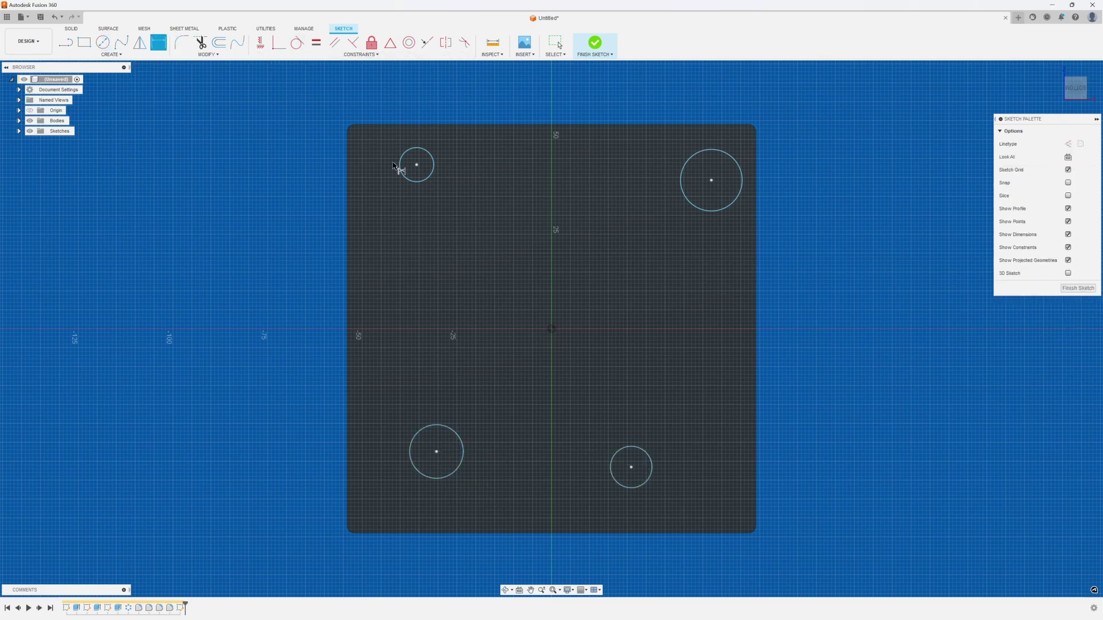
pyautogui.click(433, 165)
pyautogui.click(450, 108)
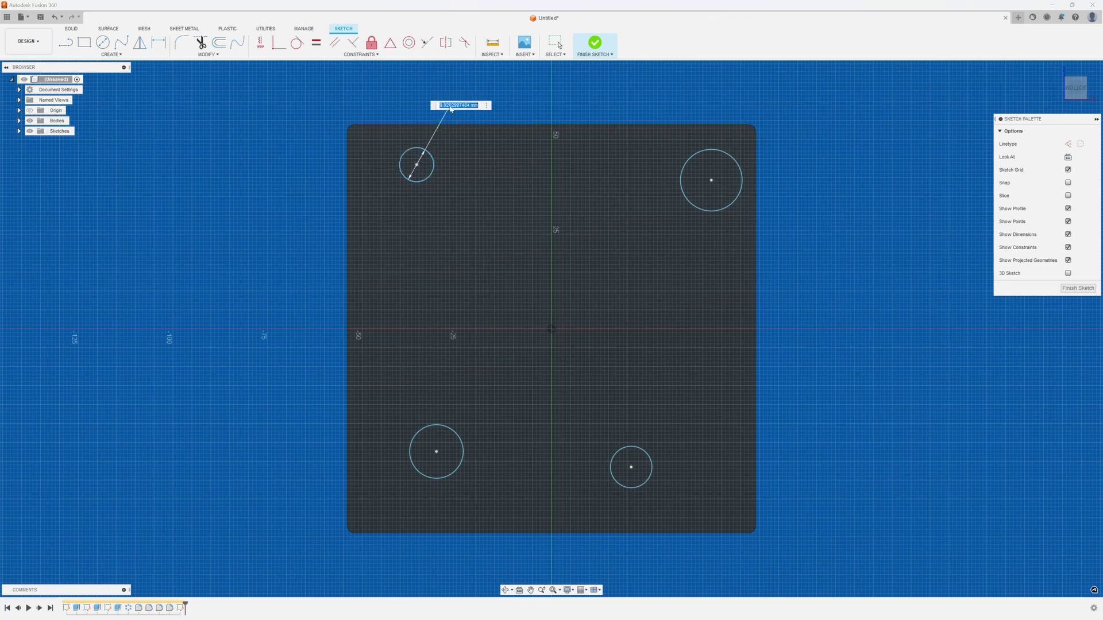
pyautogui.write('10.4')
pyautogui.press('Return')
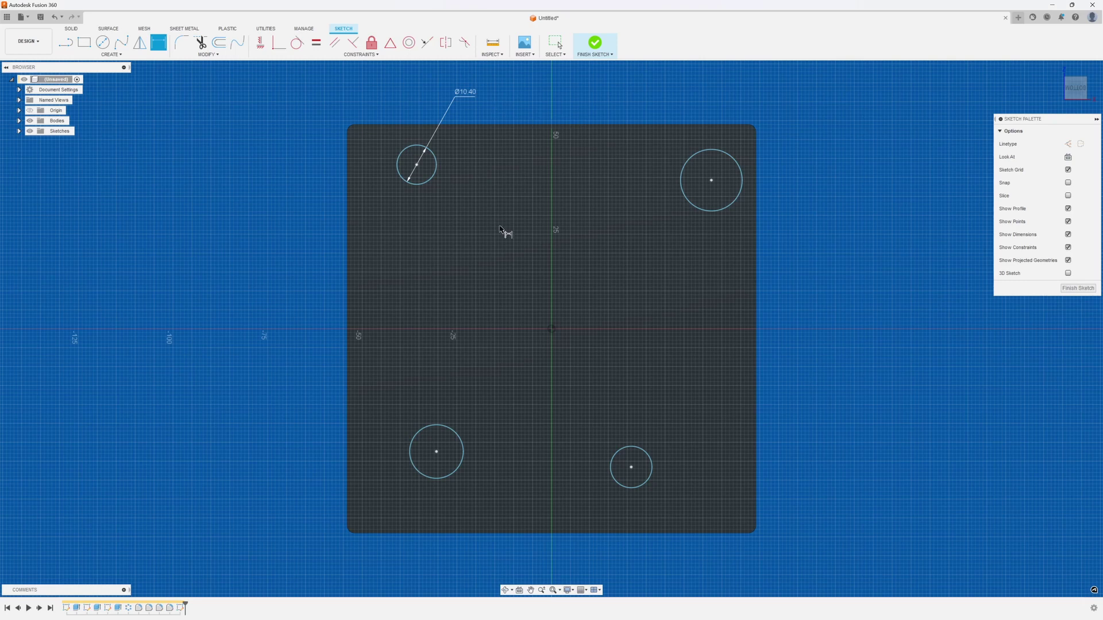
# Make the other three circles equal to the top-left circle
pyautogui.click(317, 44)
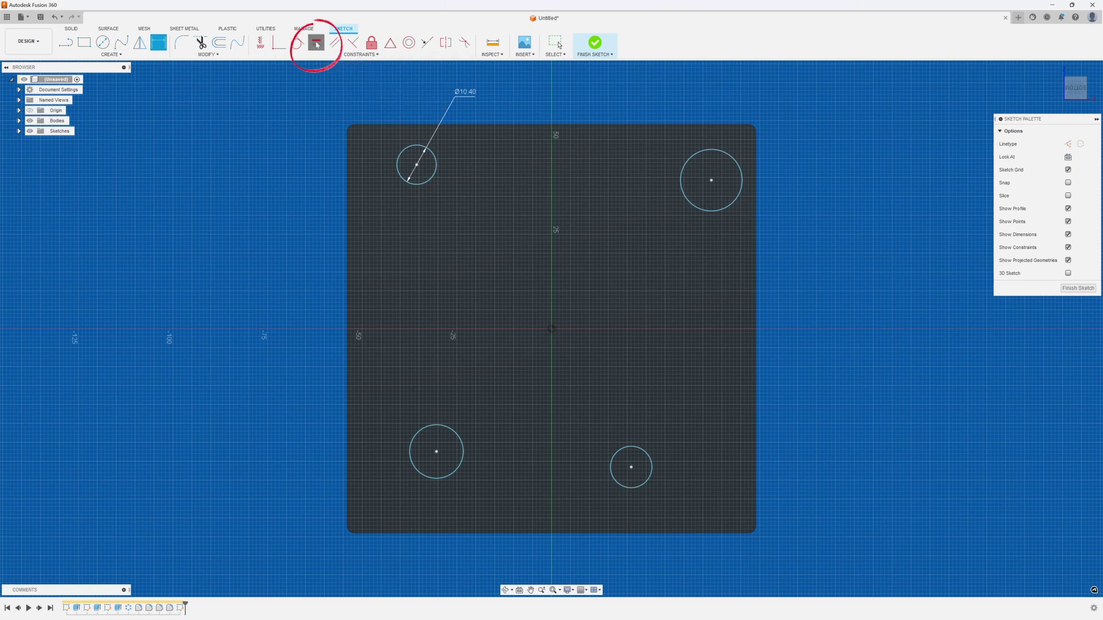
pyautogui.click(430, 179)
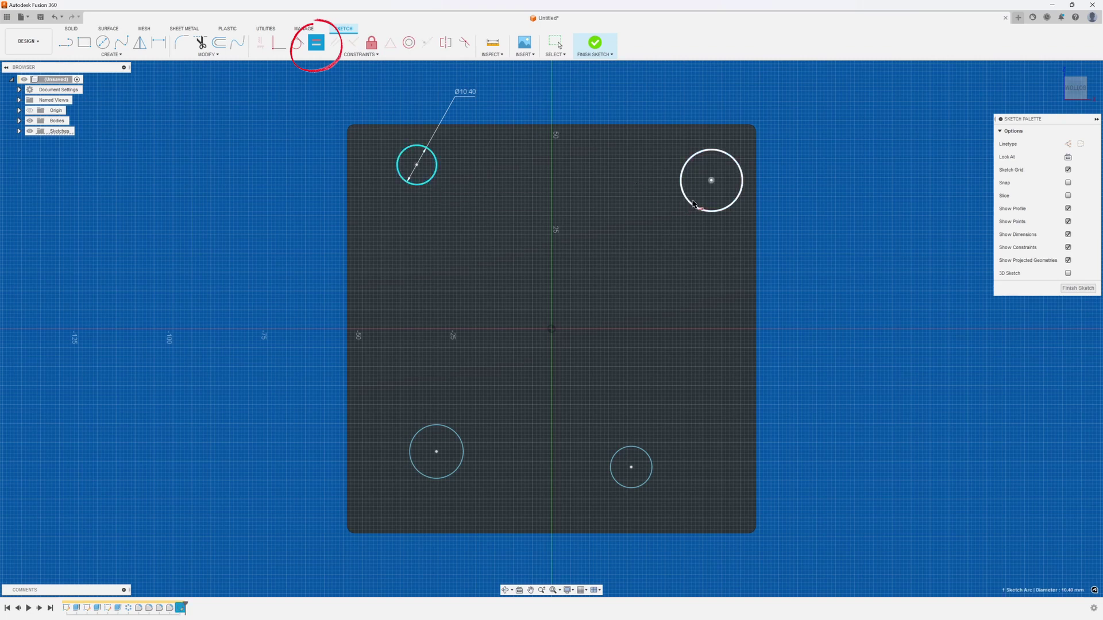
pyautogui.click(712, 210)
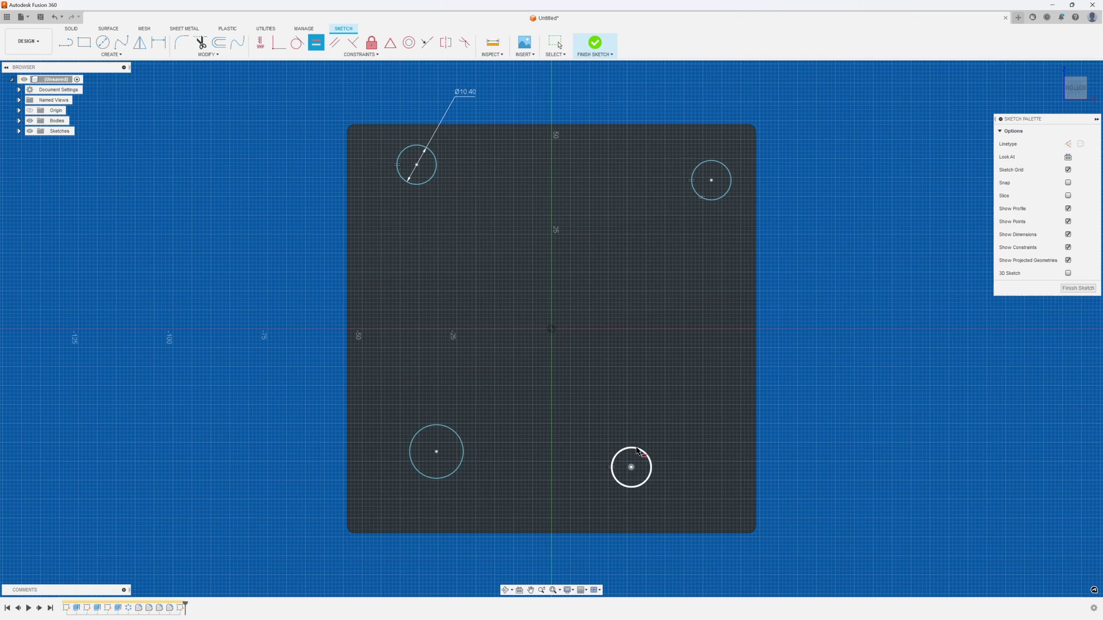
pyautogui.click(638, 450)
pyautogui.click(463, 447)
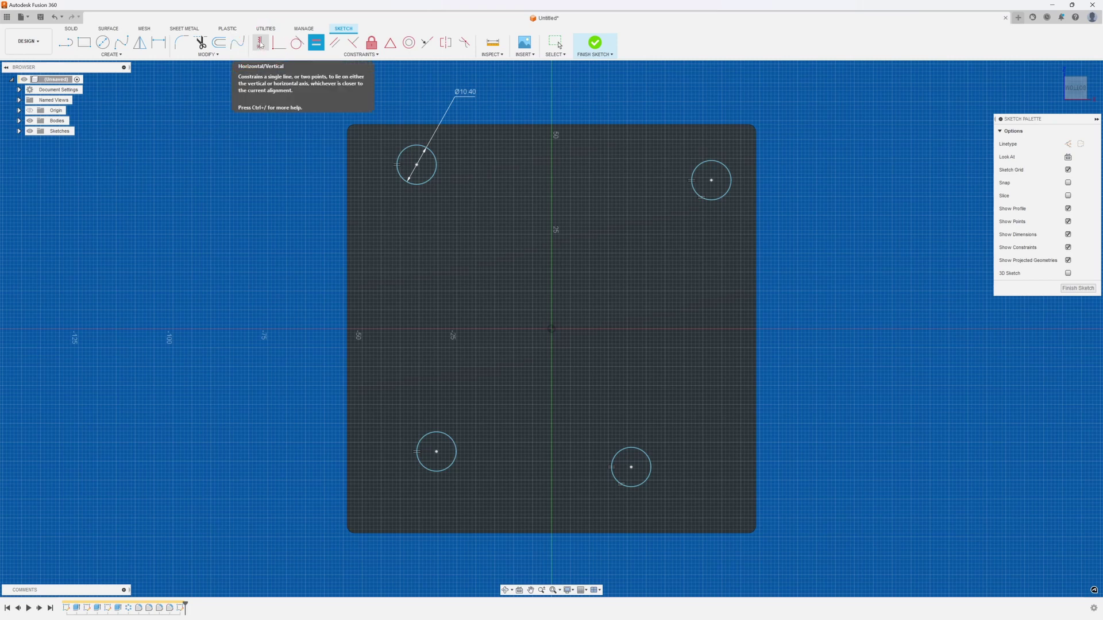
# Level the circle centres in pairs and stack each lower circle under its upper one
pyautogui.click(260, 45)
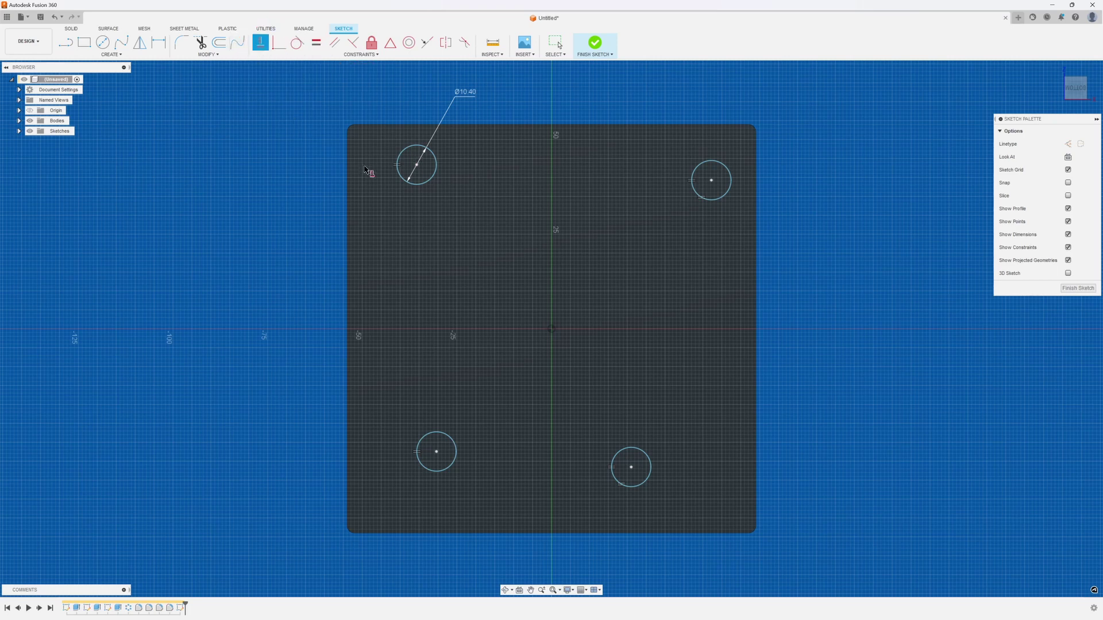
pyautogui.click(416, 165)
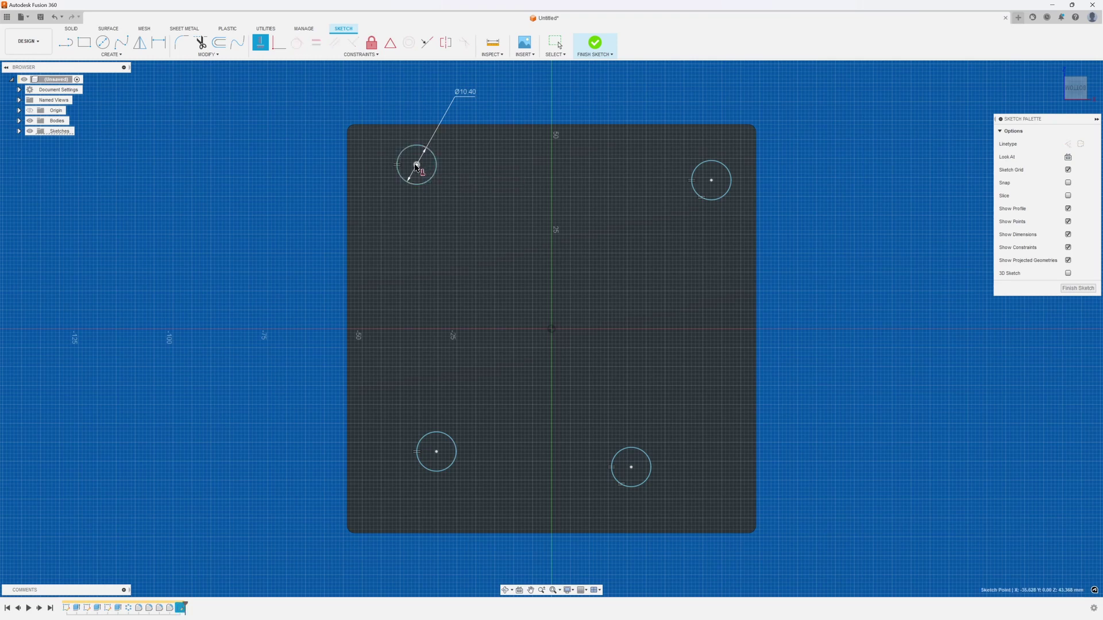
pyautogui.click(711, 181)
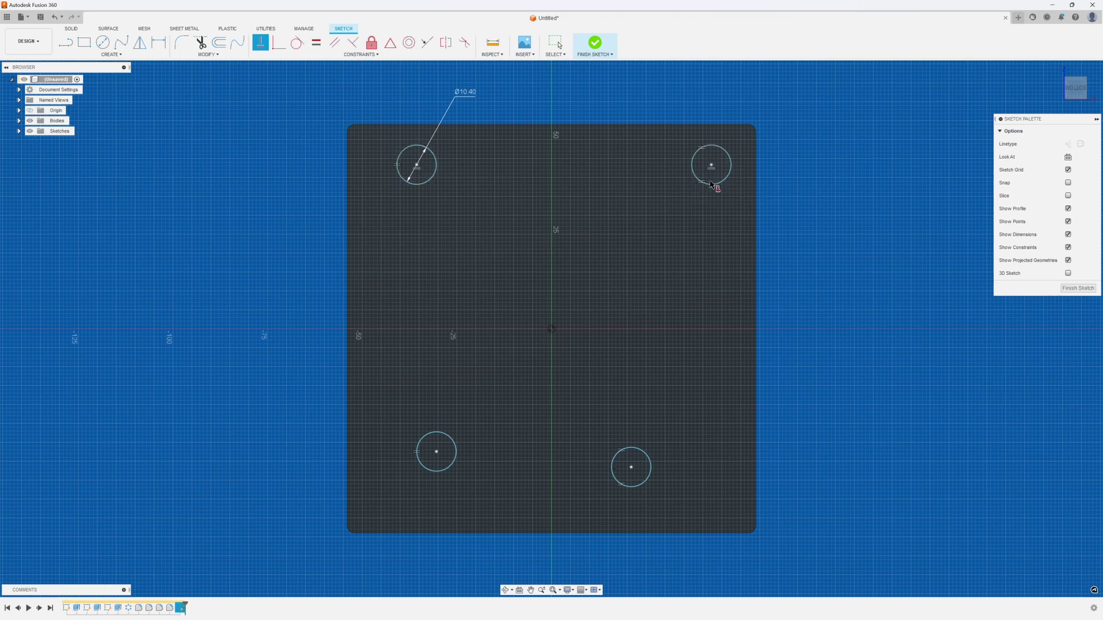
pyautogui.click(437, 452)
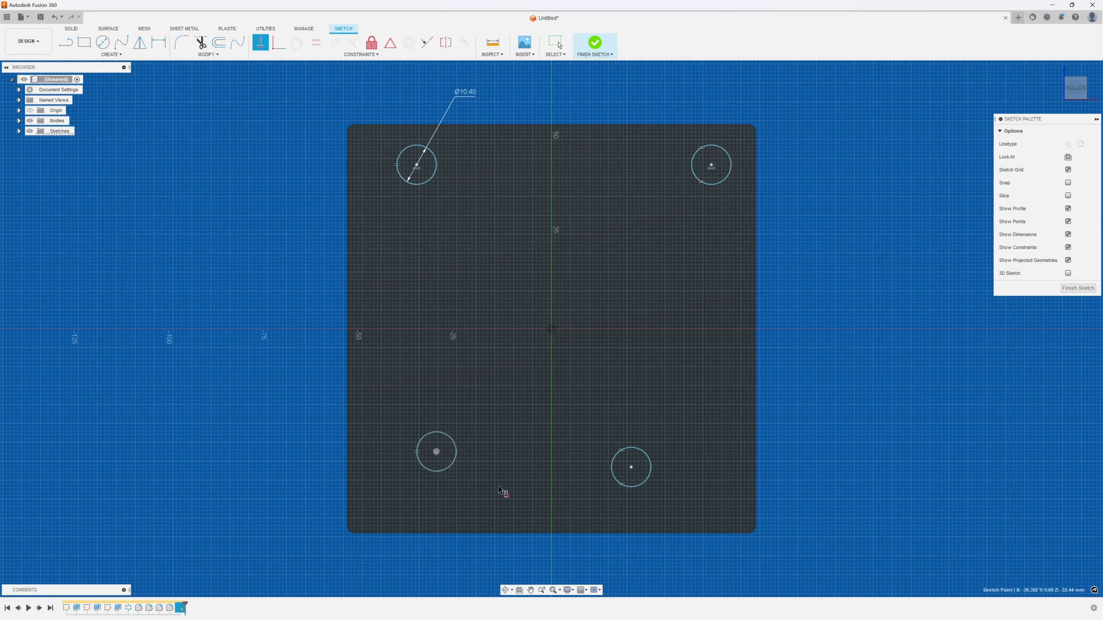
pyautogui.click(631, 467)
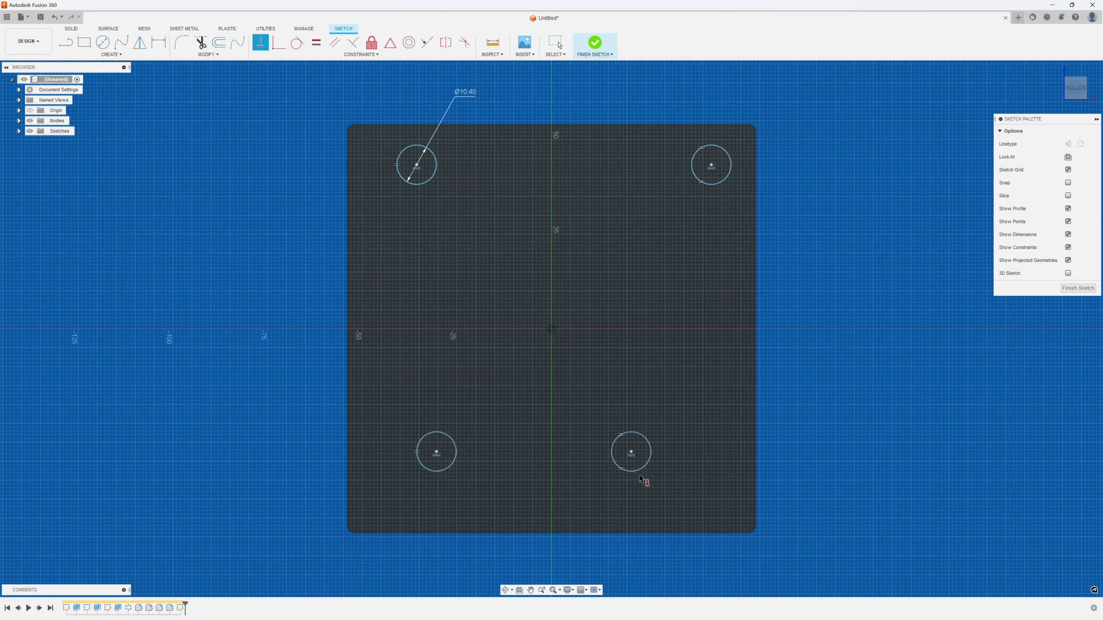
pyautogui.click(417, 166)
pyautogui.click(437, 453)
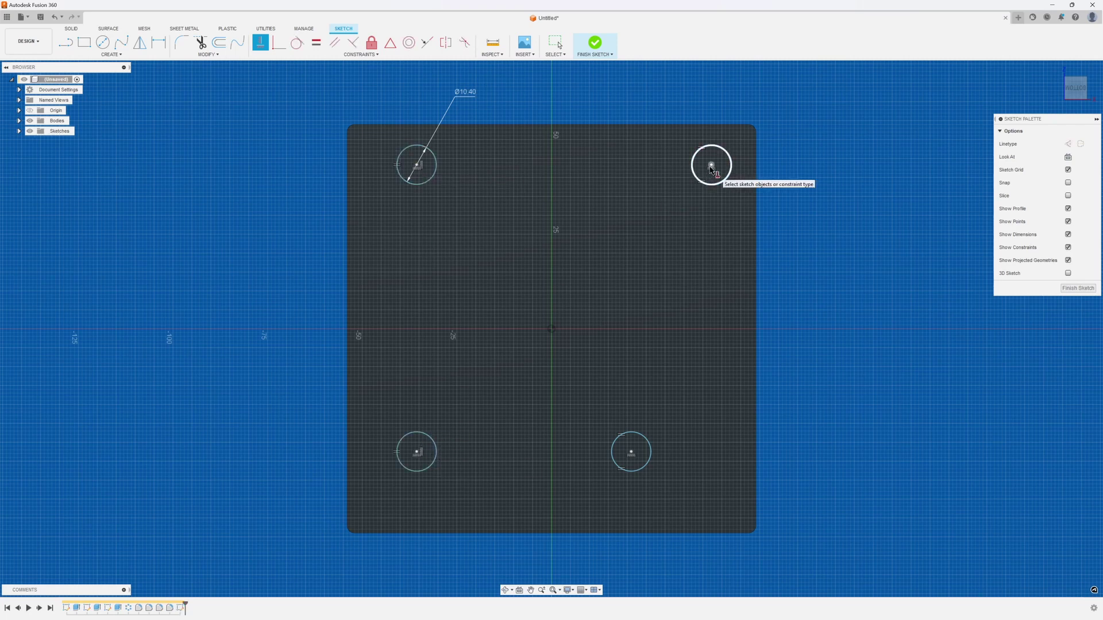
pyautogui.click(711, 166)
pyautogui.click(632, 454)
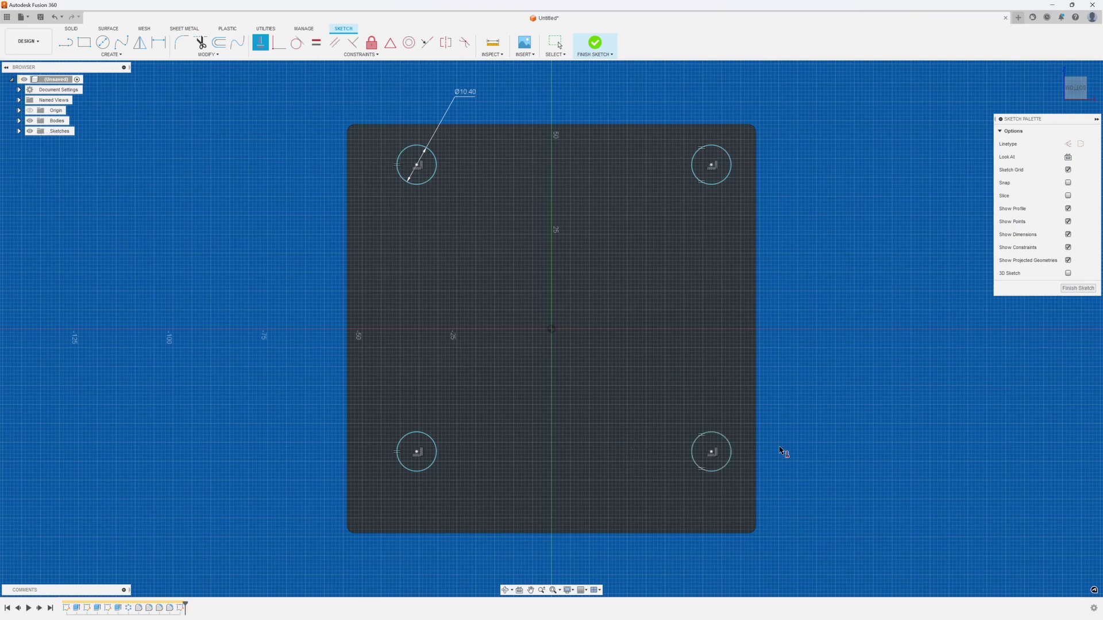
pyautogui.rightClick(846, 375)
pyautogui.press('Escape')
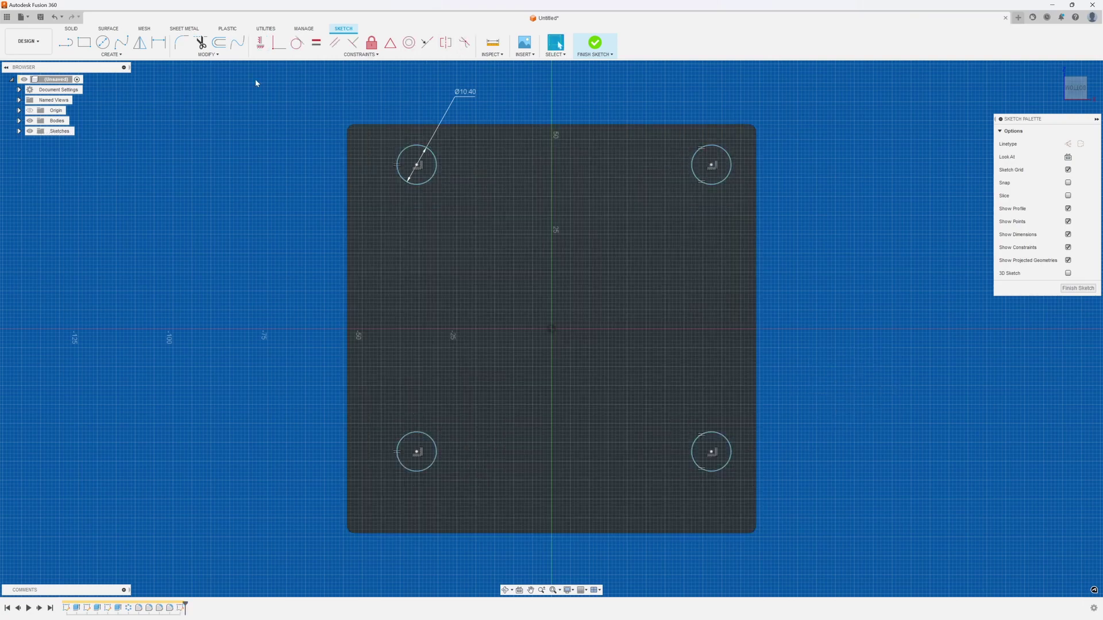
# Dimension the top-left circle's centre 12 mm from the base's left edge
pyautogui.click(159, 43)
pyautogui.click(347, 162)
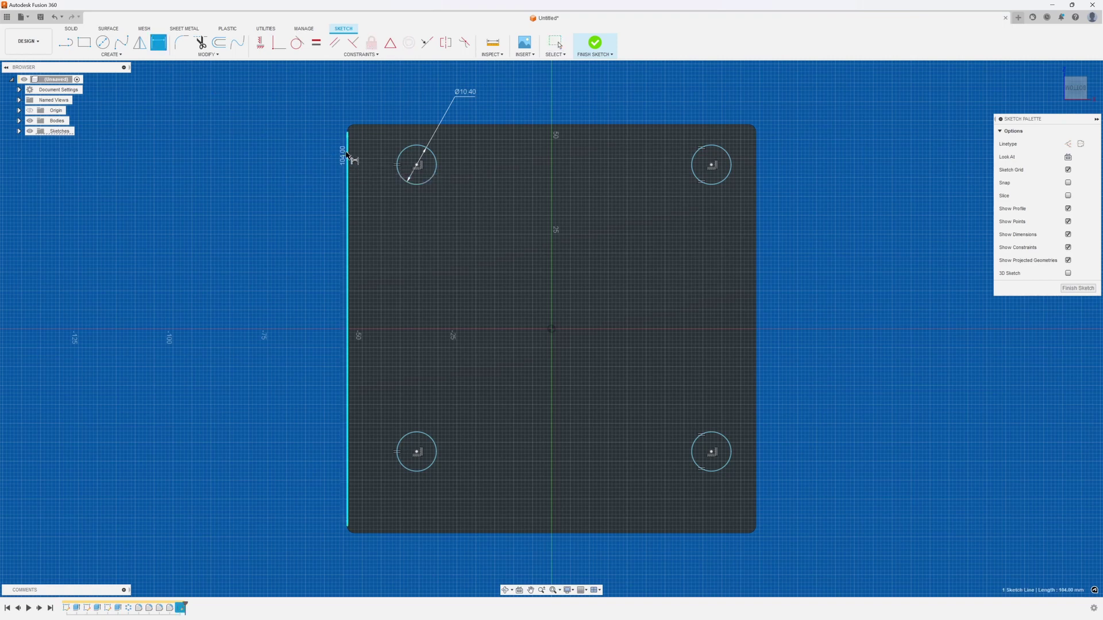
pyautogui.click(416, 166)
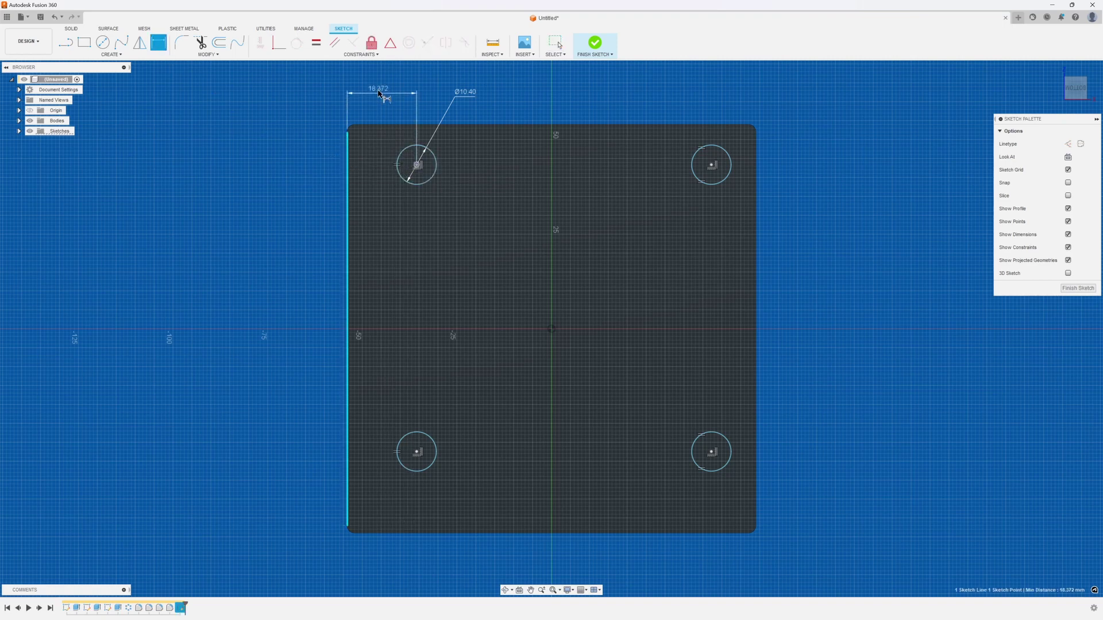
pyautogui.click(396, 93)
pyautogui.write('12')
pyautogui.press('Return')
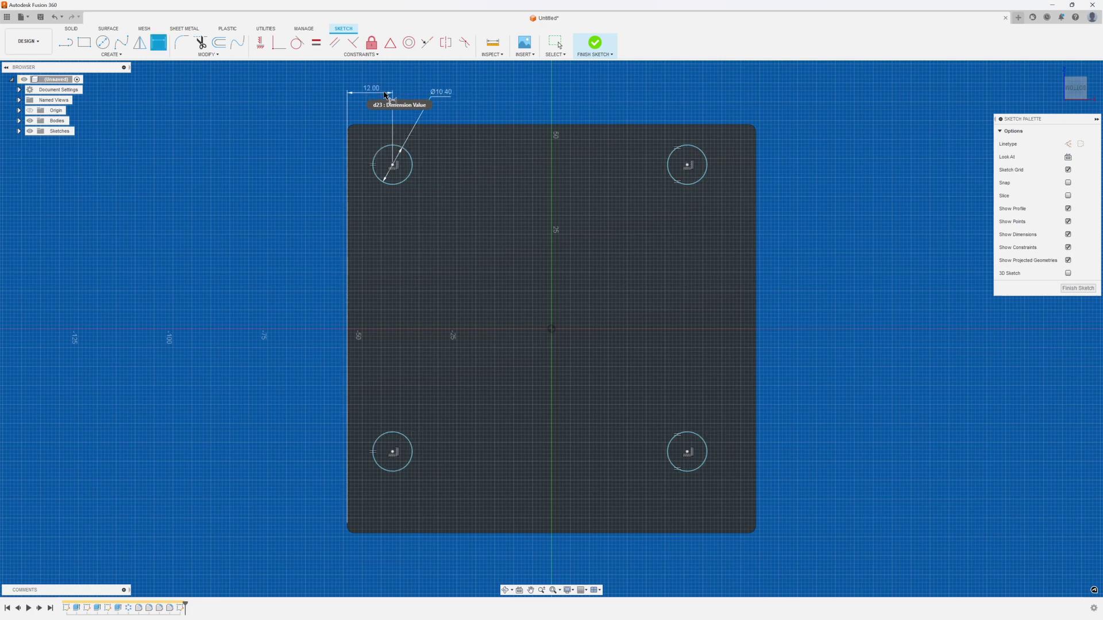
# Set the top-left circle's offset from the top edge equal to the 12 mm dimension
pyautogui.click(380, 125)
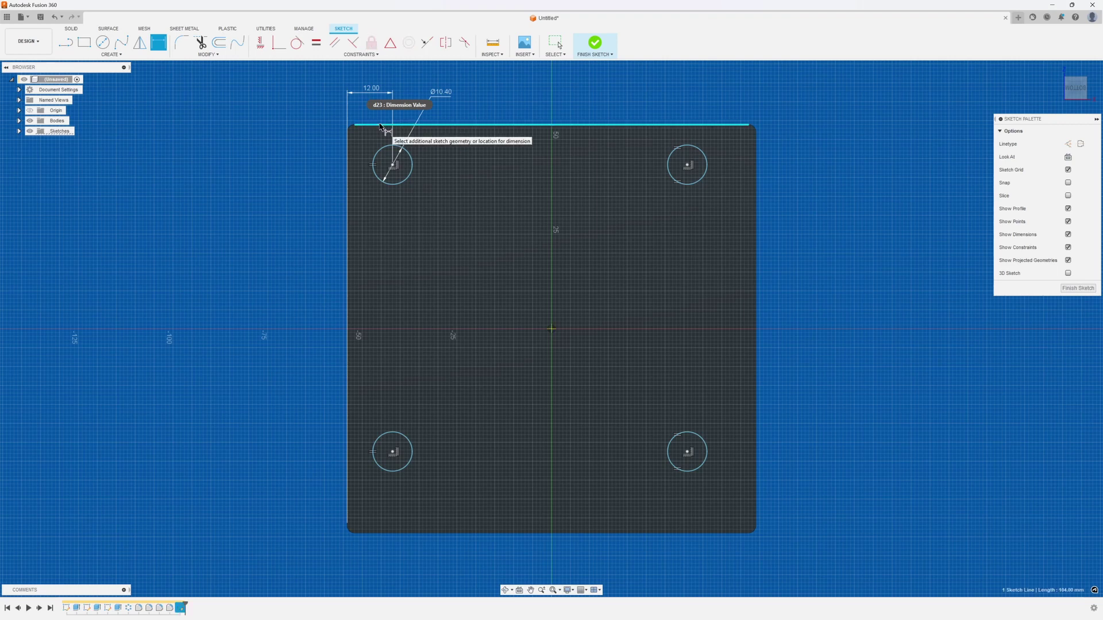
pyautogui.click(393, 166)
pyautogui.click(308, 150)
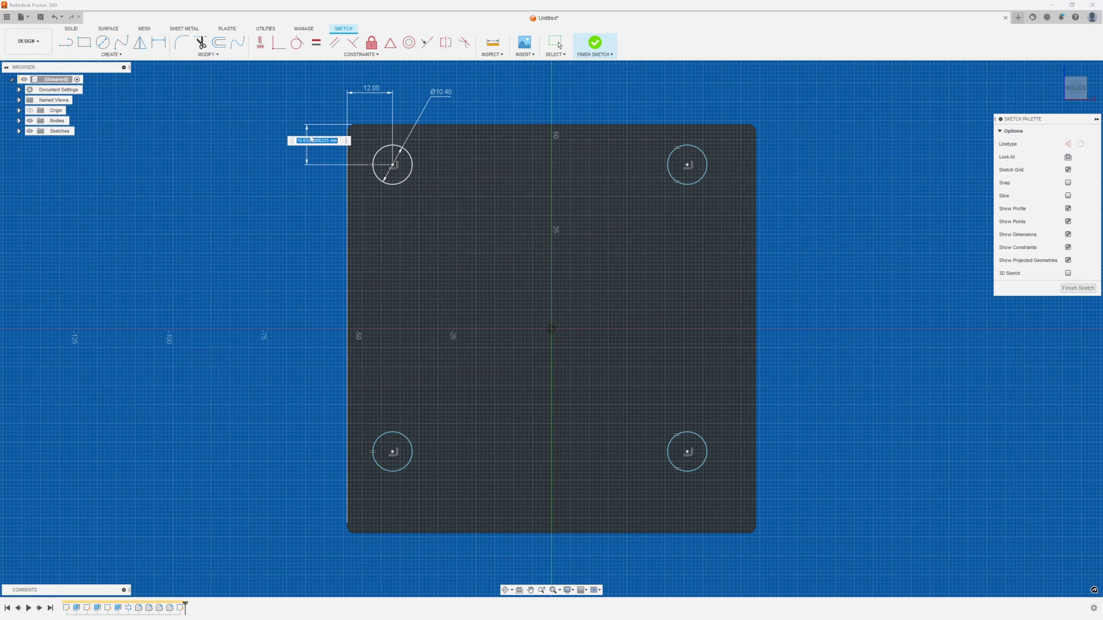
pyautogui.click(374, 90)
pyautogui.press('Return')
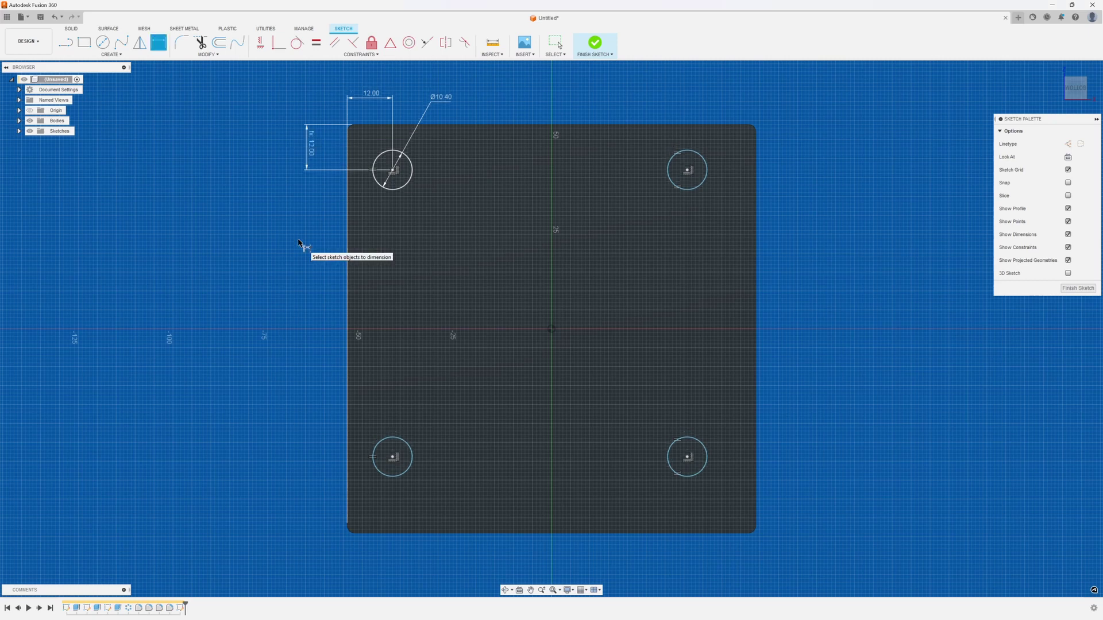
# Link the bottom-edge and right-edge circle offsets to d23
pyautogui.click(379, 533)
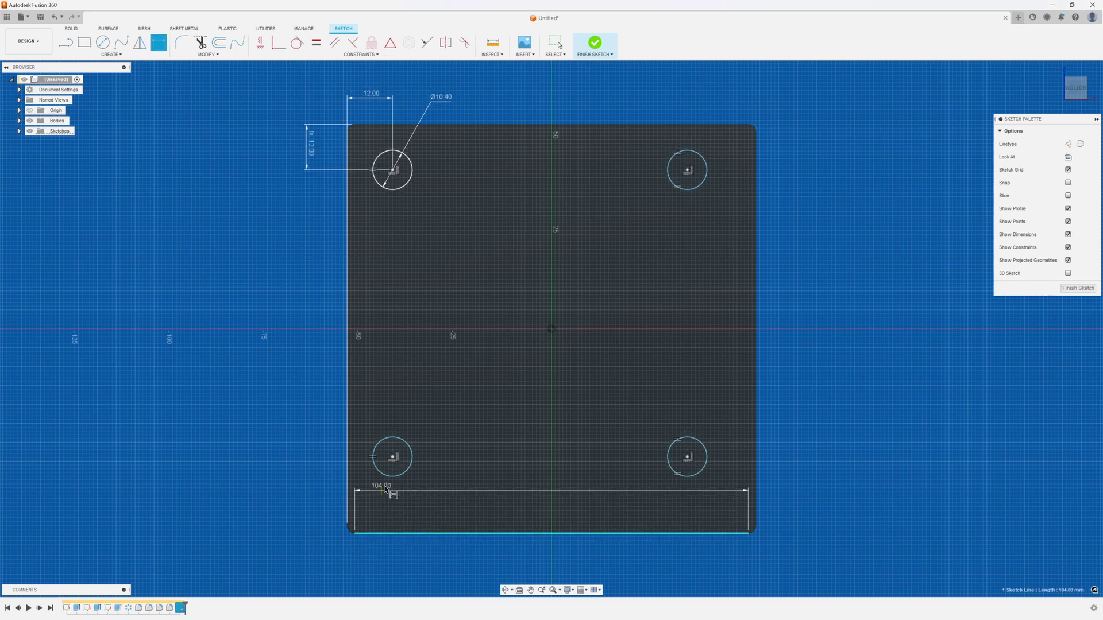
pyautogui.click(393, 458)
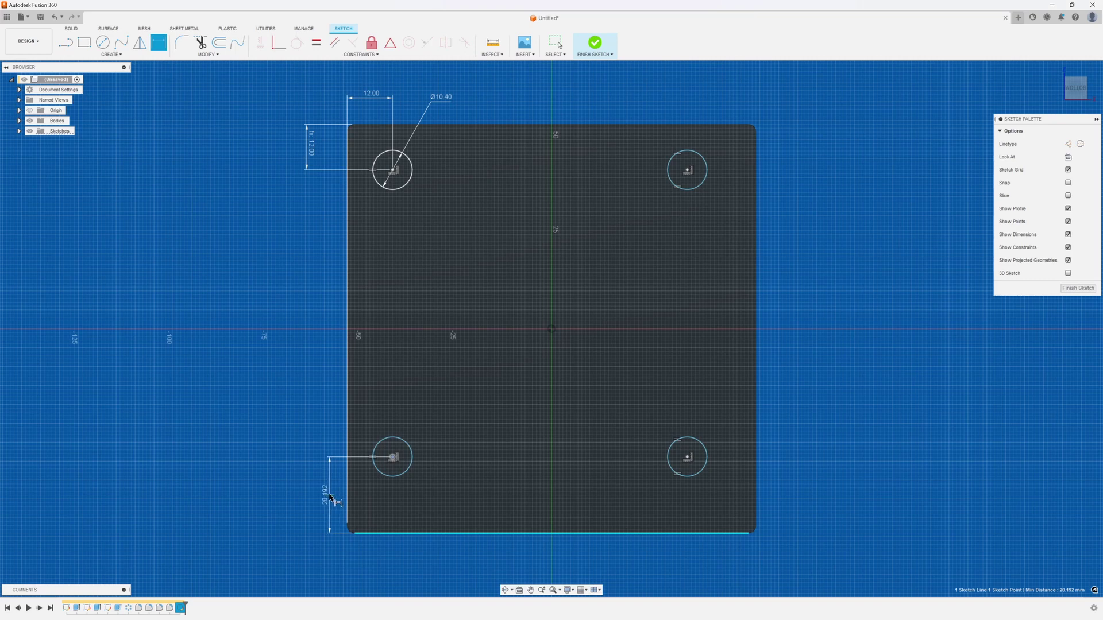
pyautogui.click(329, 494)
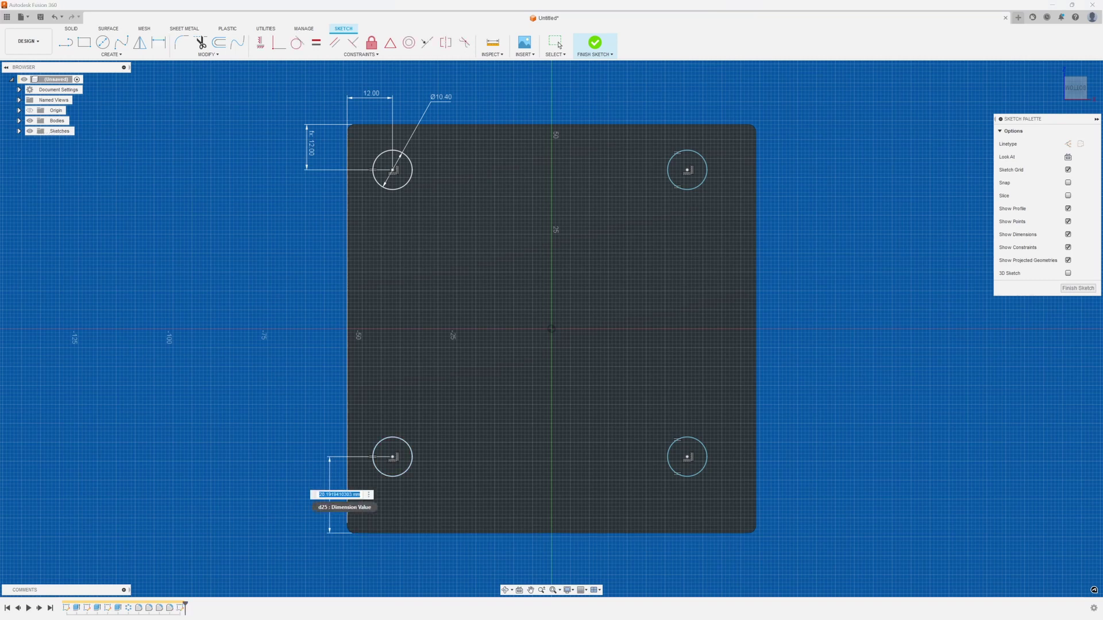
pyautogui.write('d23')
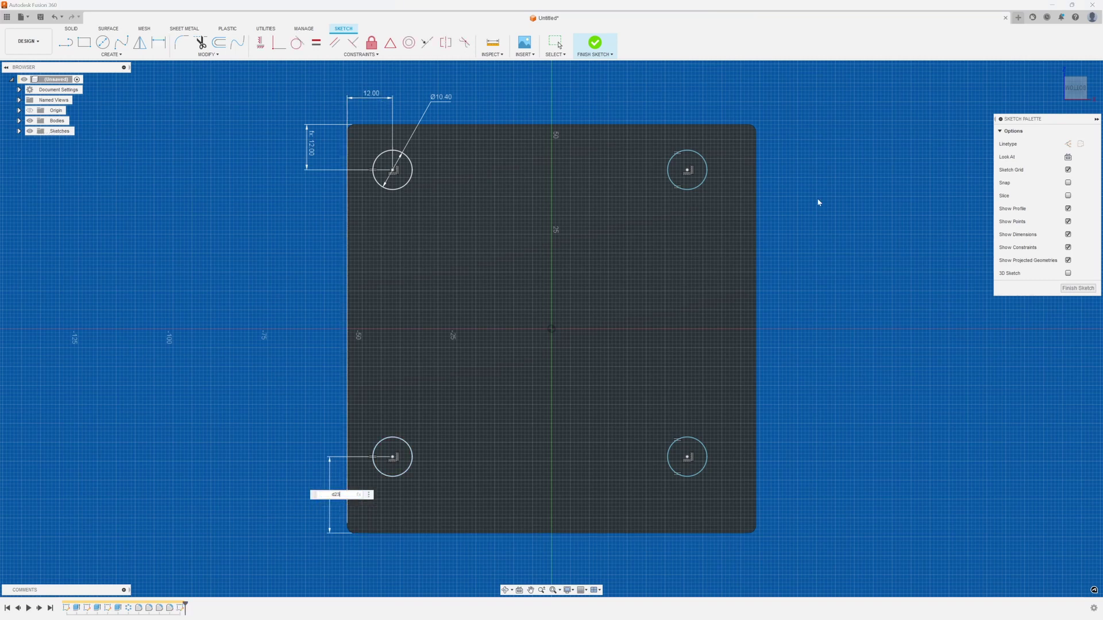
pyautogui.press('Return')
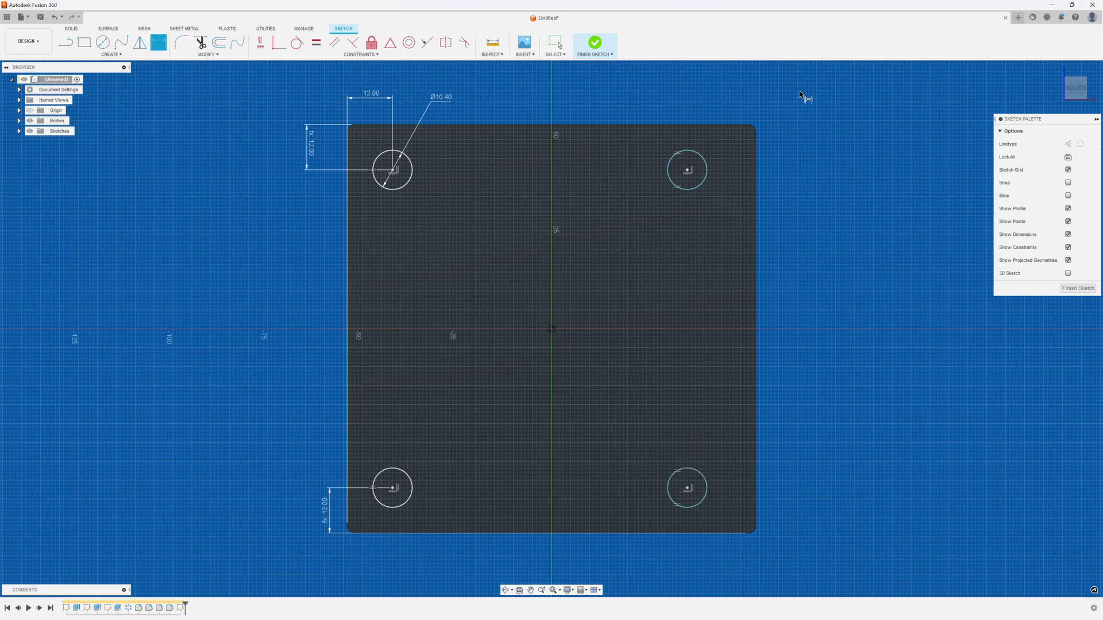
pyautogui.click(756, 152)
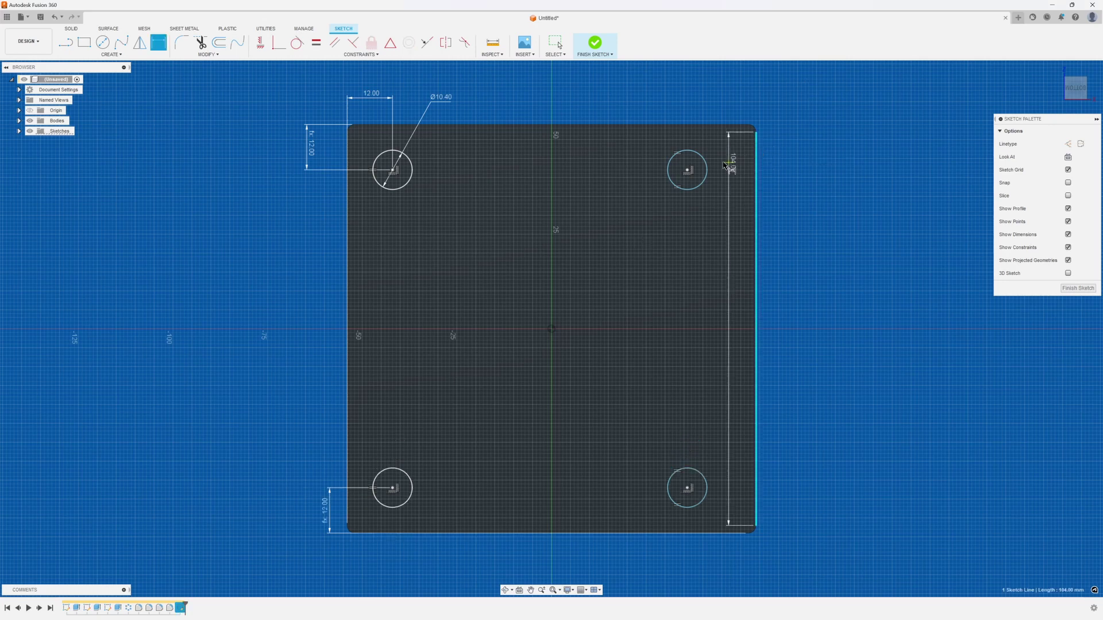
pyautogui.click(687, 170)
pyautogui.click(716, 103)
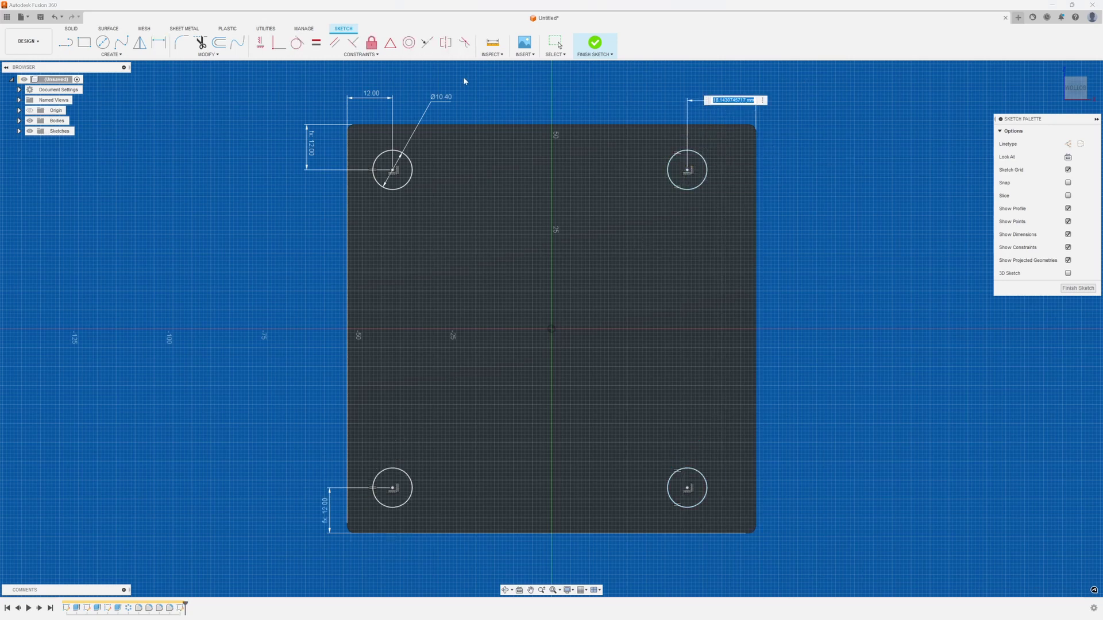
pyautogui.write('d23')
pyautogui.press('Return')
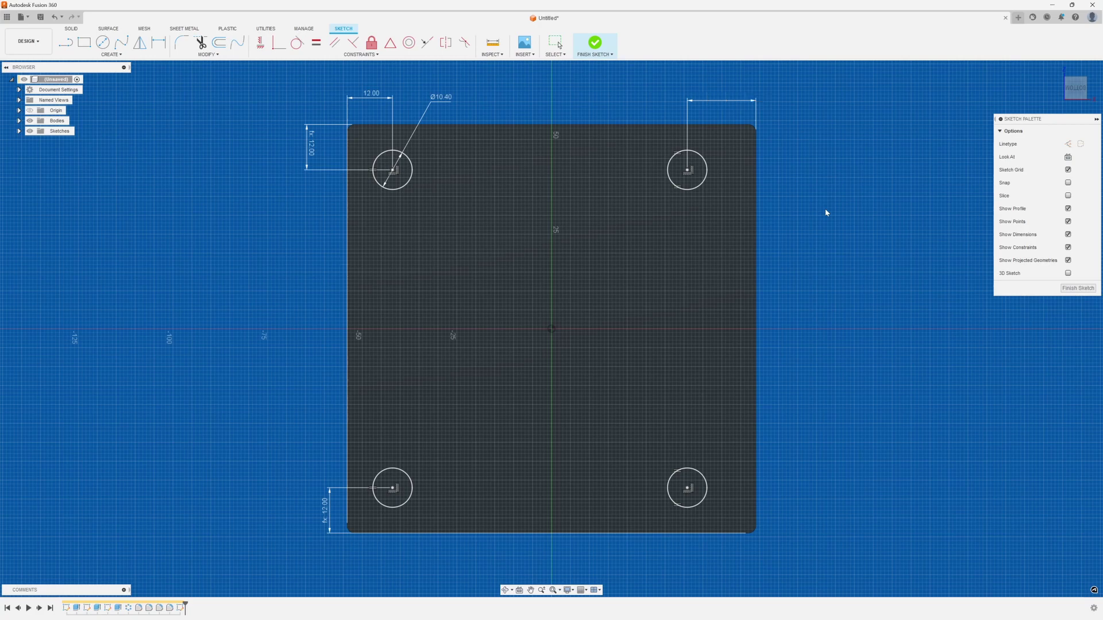
# Finish the sketch and select the four circles as extrude profiles
pyautogui.click(595, 44)
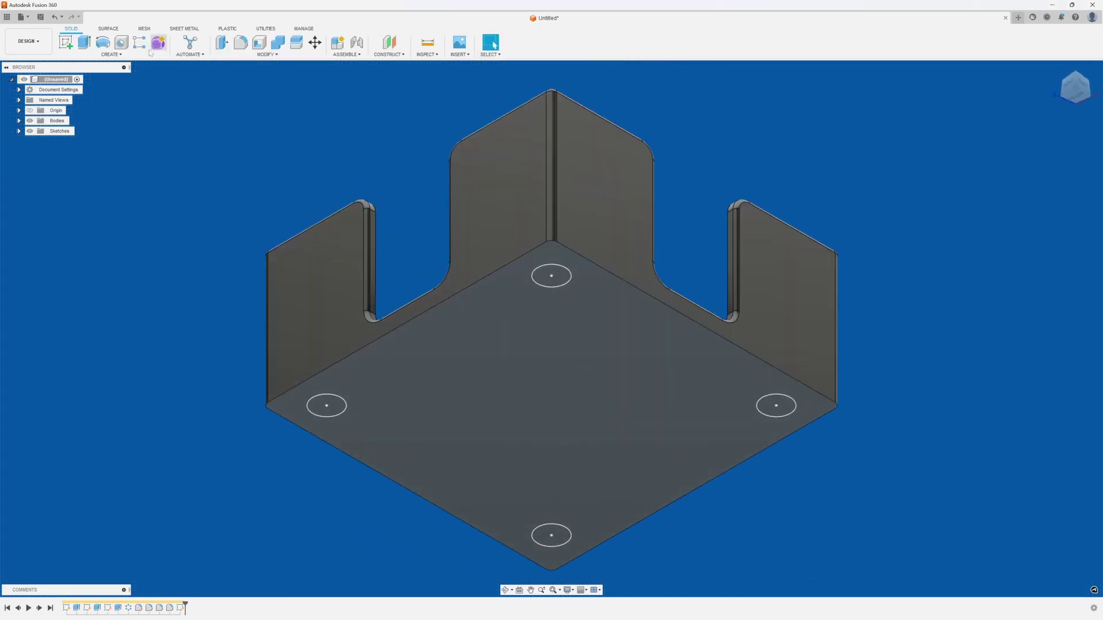
pyautogui.click(84, 42)
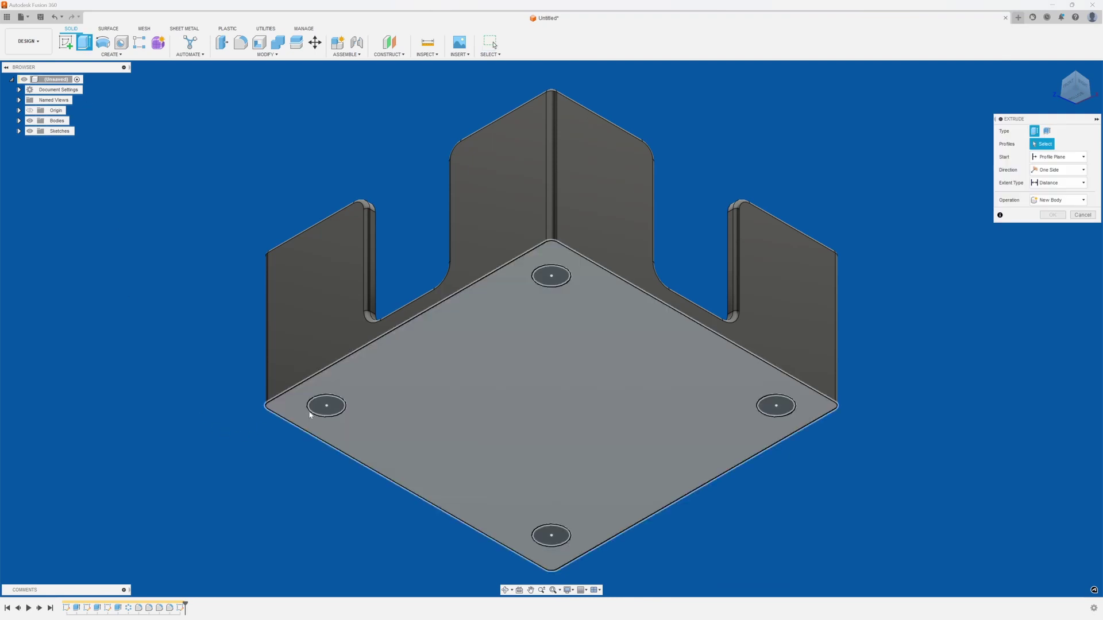
pyautogui.click(325, 406)
pyautogui.click(550, 278)
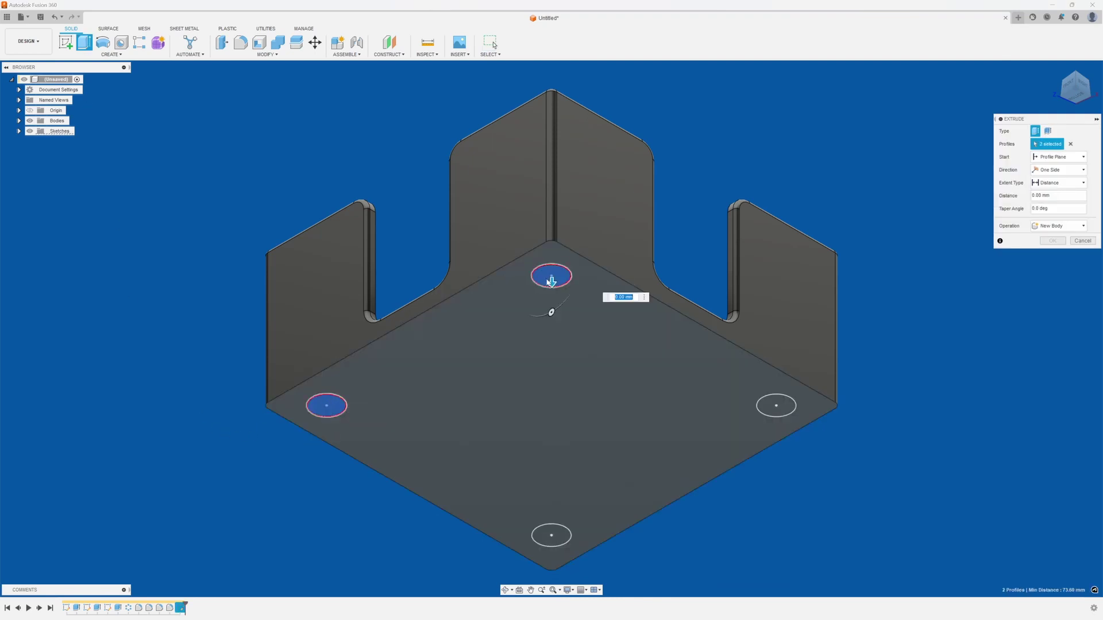
pyautogui.click(775, 409)
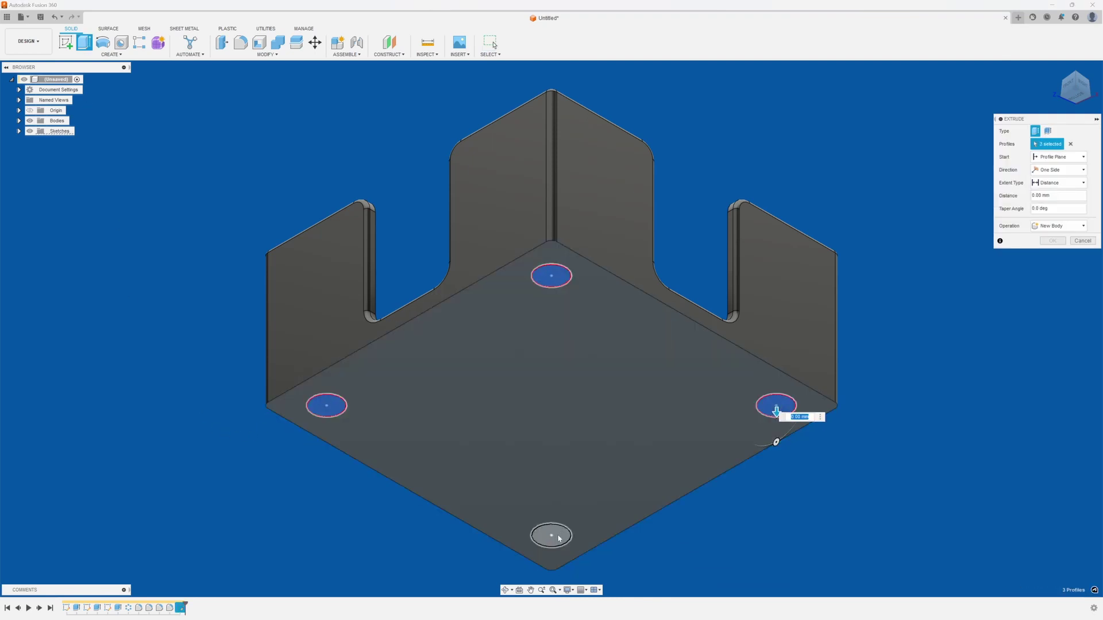
pyautogui.click(557, 537)
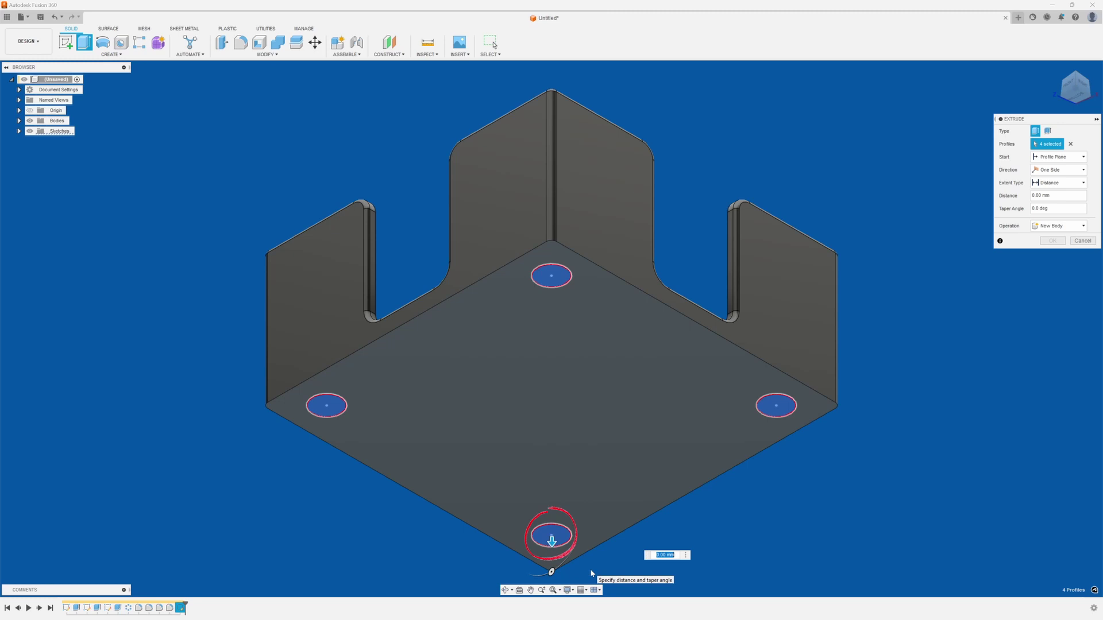
# Set the extrude distance to -0.2 mm as a cut and apply it
pyautogui.write('25')
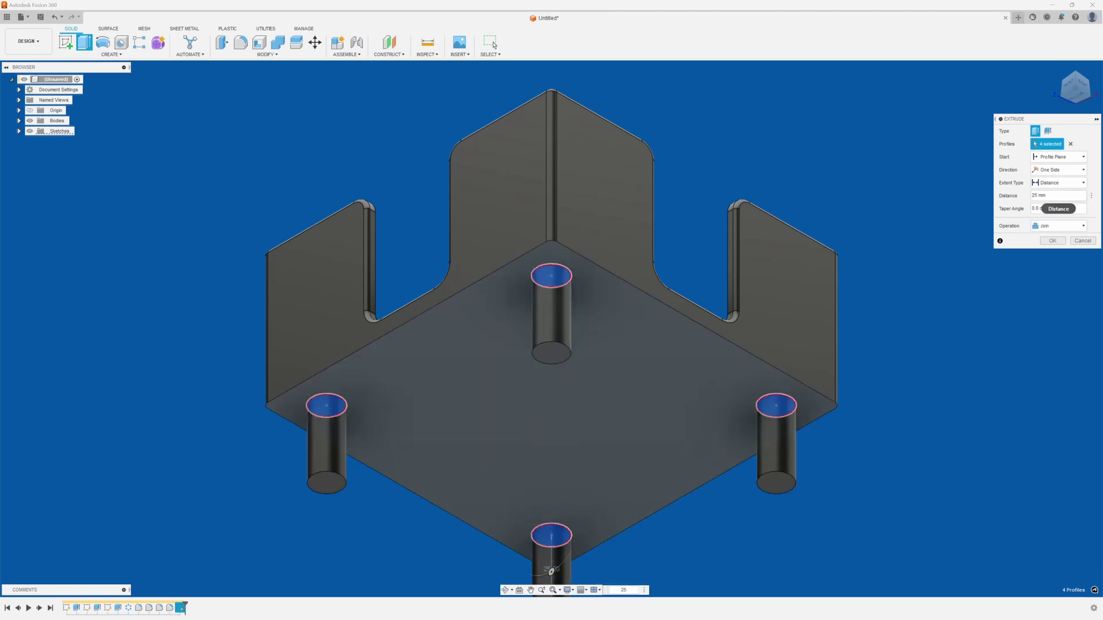
pyautogui.write('-25')
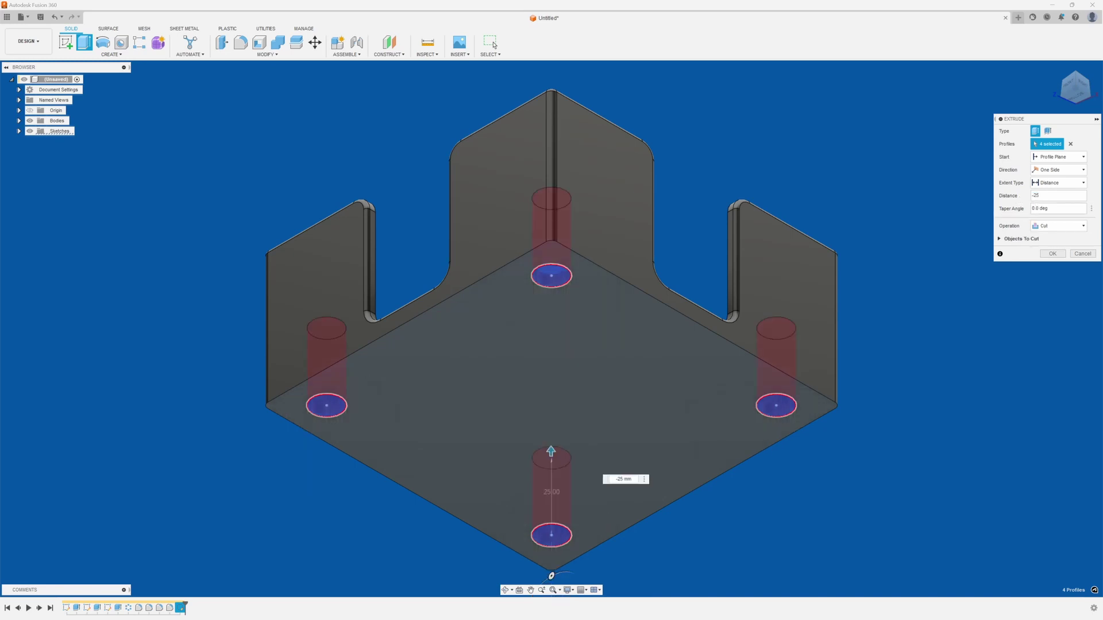
pyautogui.click(1008, 197)
pyautogui.write('-2')
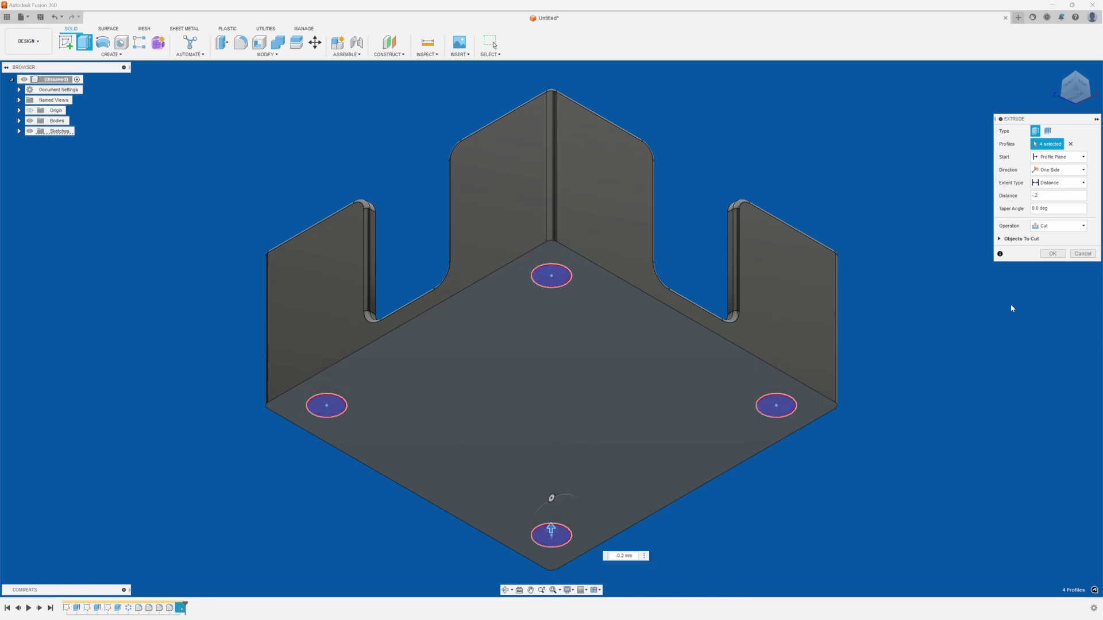
pyautogui.click(1049, 254)
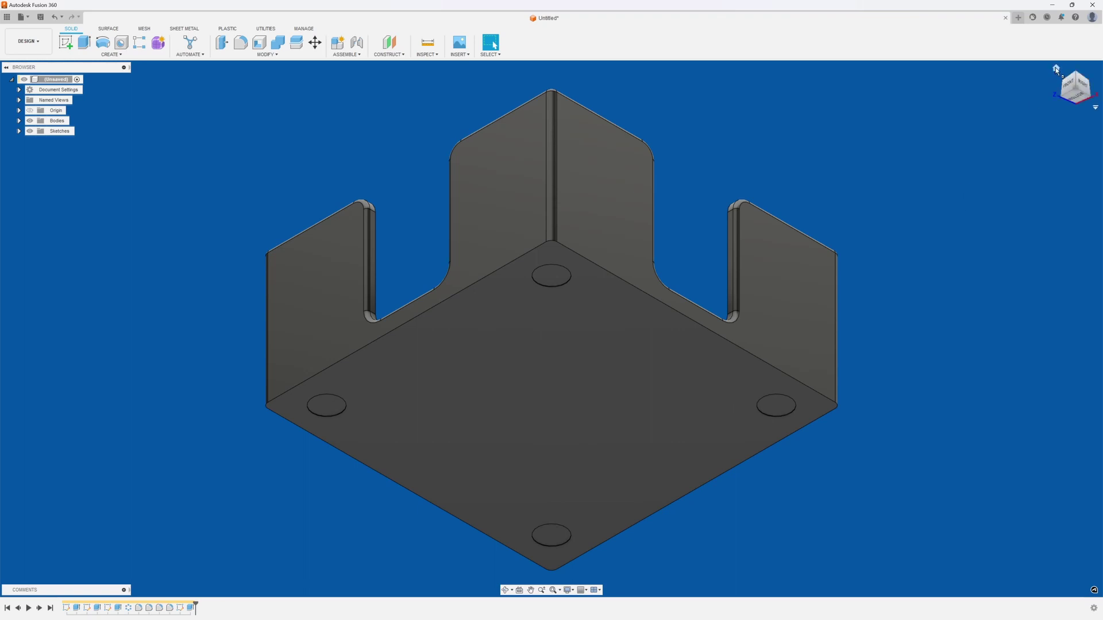
# Return to the home view, save the design as 'Coaster Caddy', and open the File menu
pyautogui.click(1056, 70)
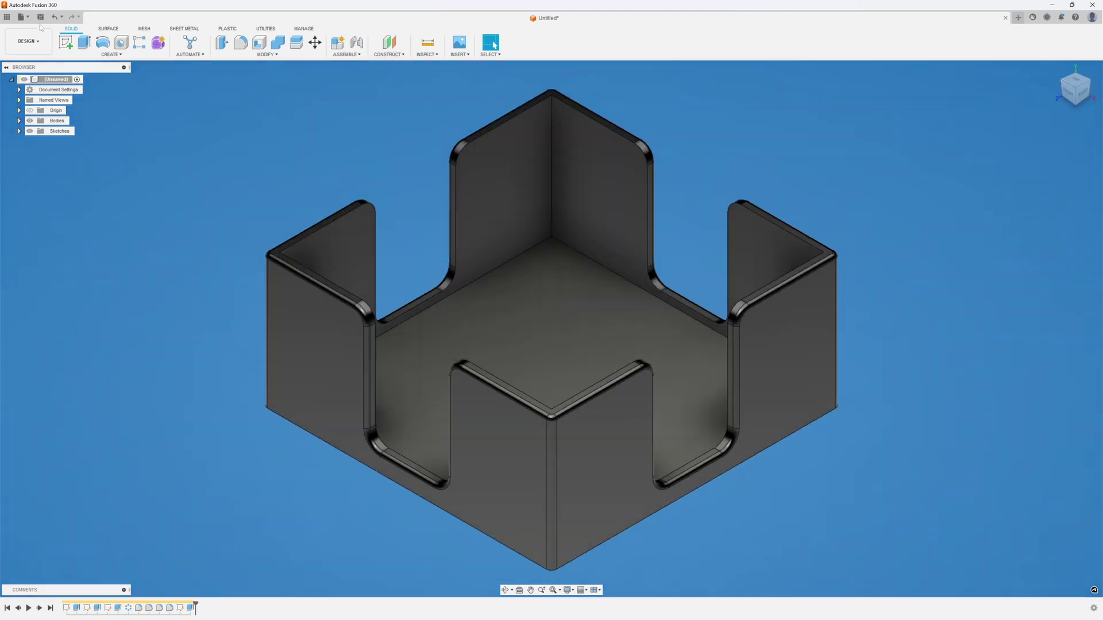
pyautogui.click(40, 17)
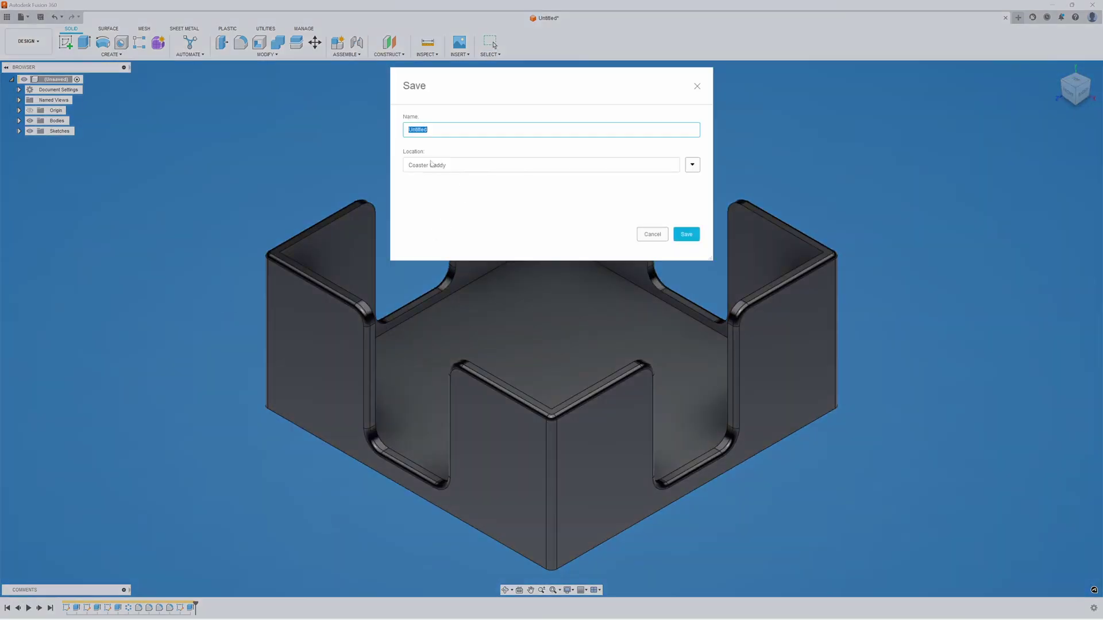
pyautogui.write('Coaster Caddy')
pyautogui.click(683, 236)
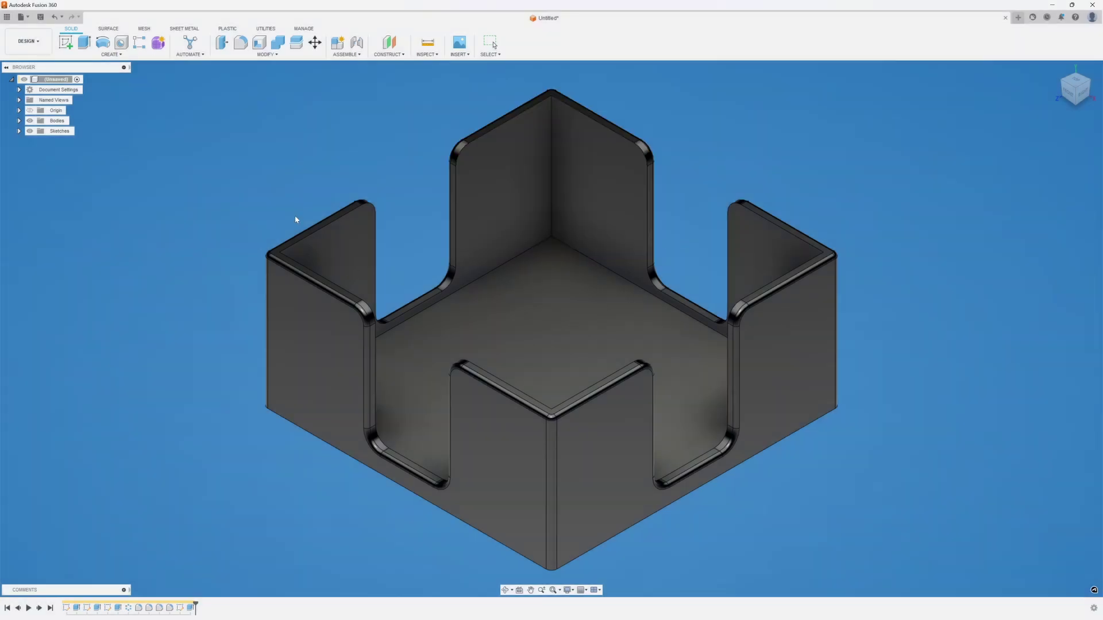
pyautogui.click(21, 16)
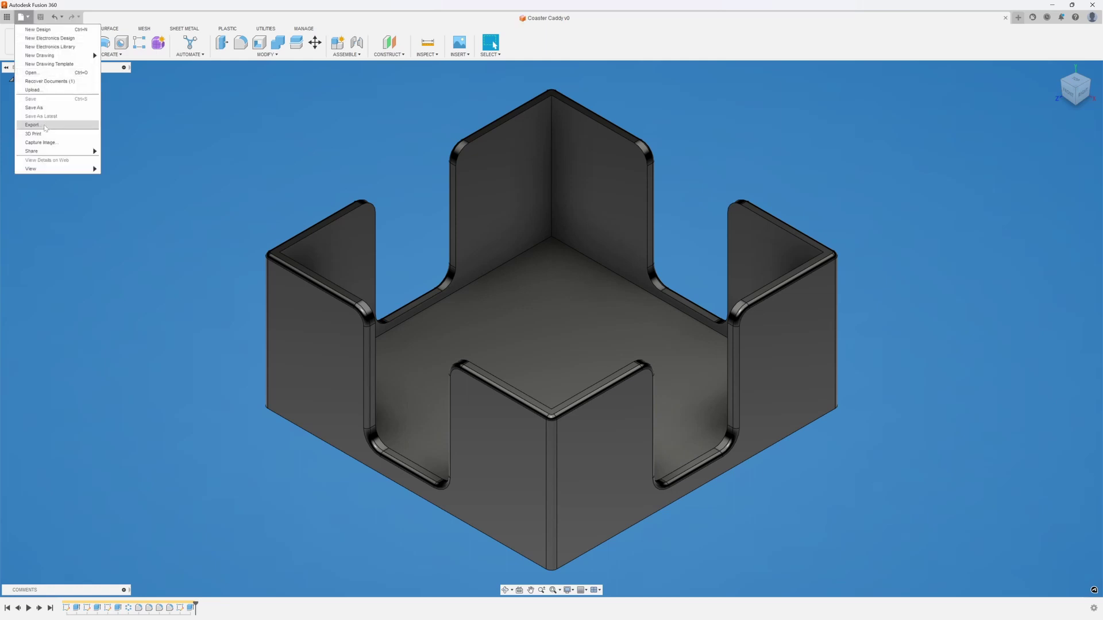